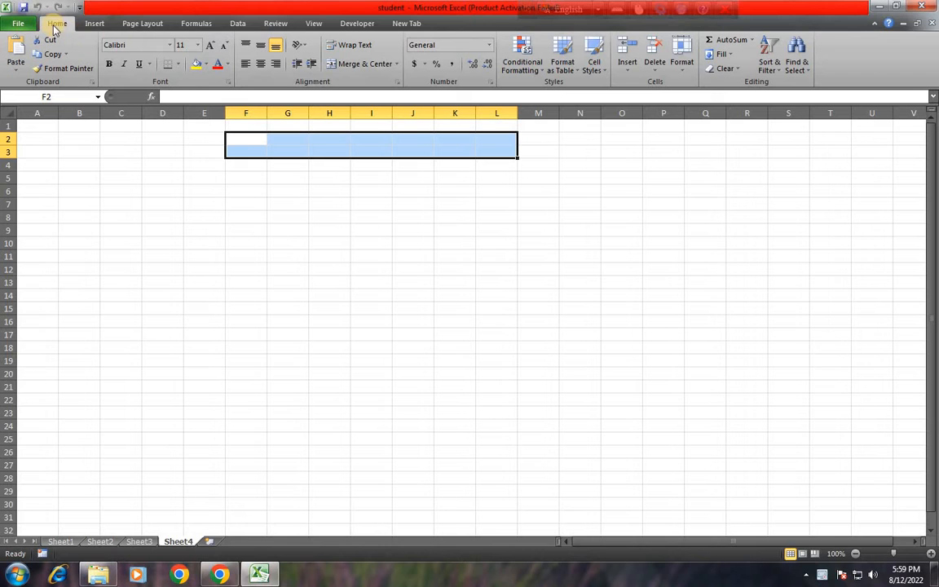
Step: Merge and center cells F2:L3 and enter the title "Blance Sheet"
click(358, 72)
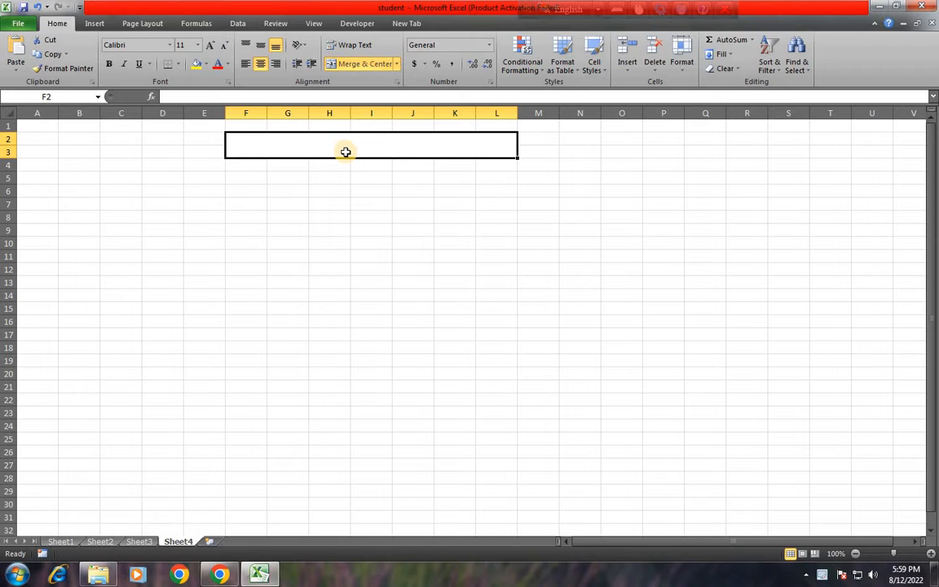
text(Blance Sheet)
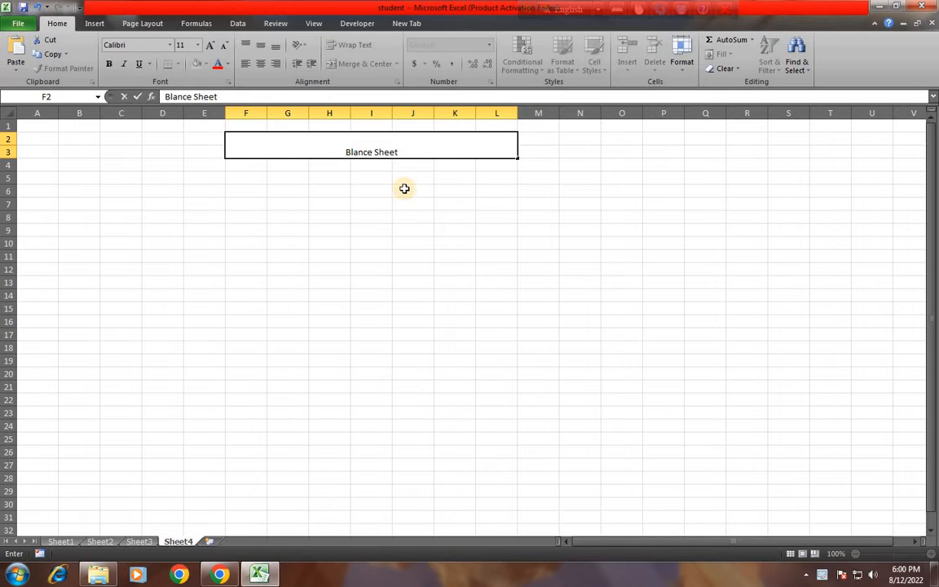
click(359, 175)
Step: Increase the font size of the "Blance Sheet" title to 22
click(360, 154)
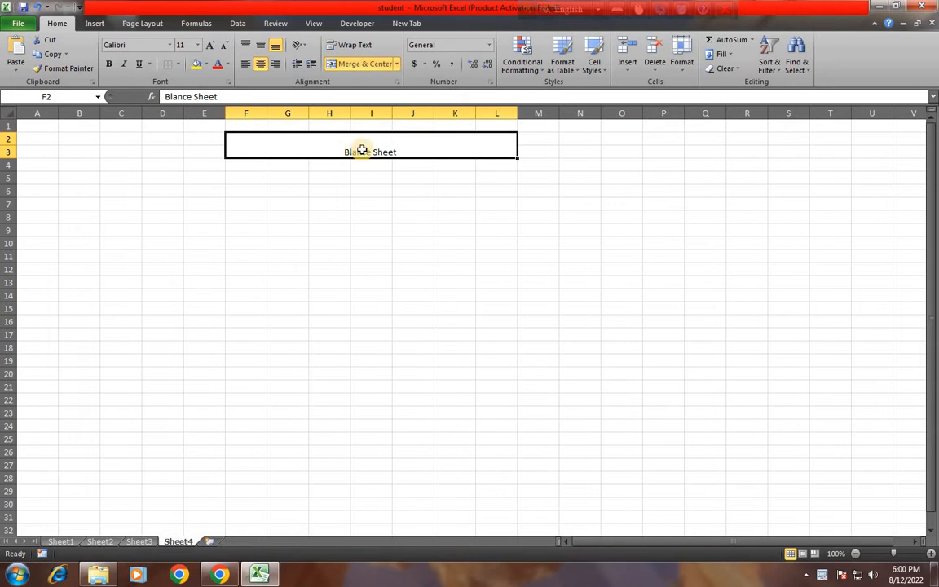
click(210, 47)
click(209, 47)
click(209, 46)
click(209, 46)
click(209, 47)
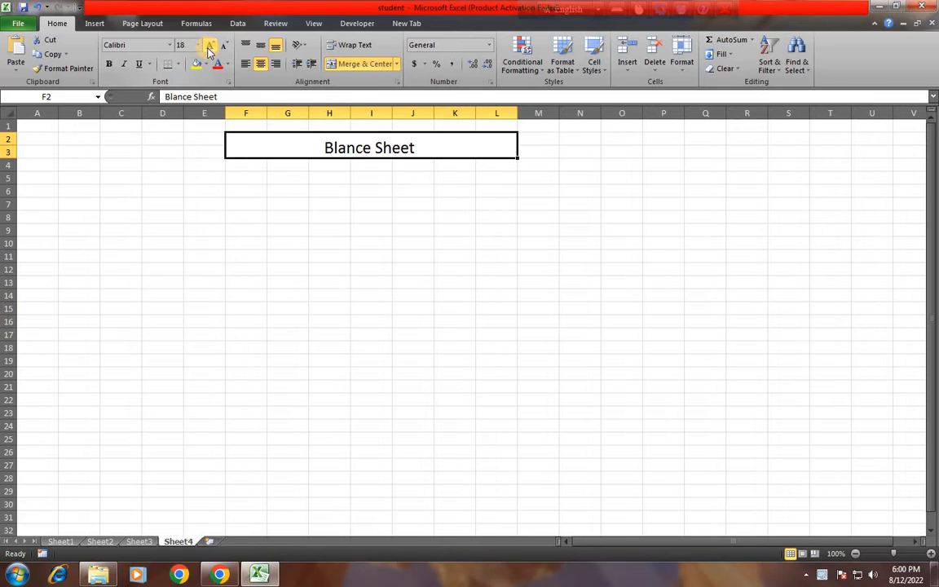
click(209, 47)
click(318, 190)
Step: Fill the merged title cell with dark blue and make its text white
click(296, 146)
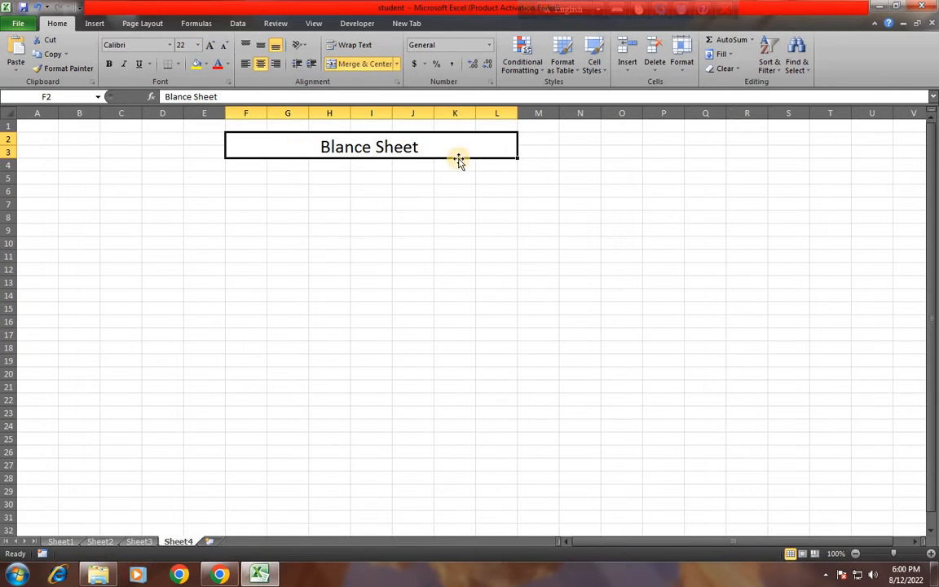
click(207, 65)
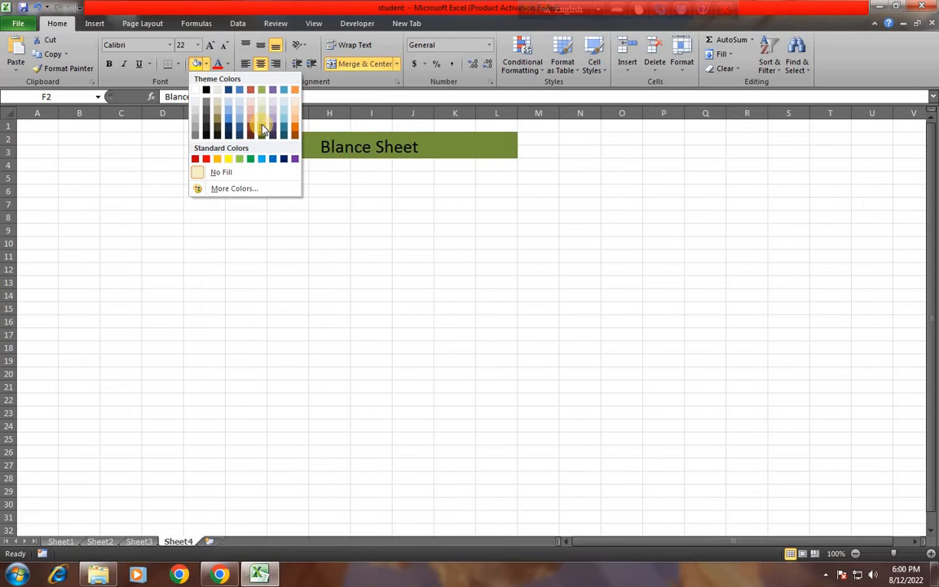
click(281, 161)
click(348, 180)
click(354, 153)
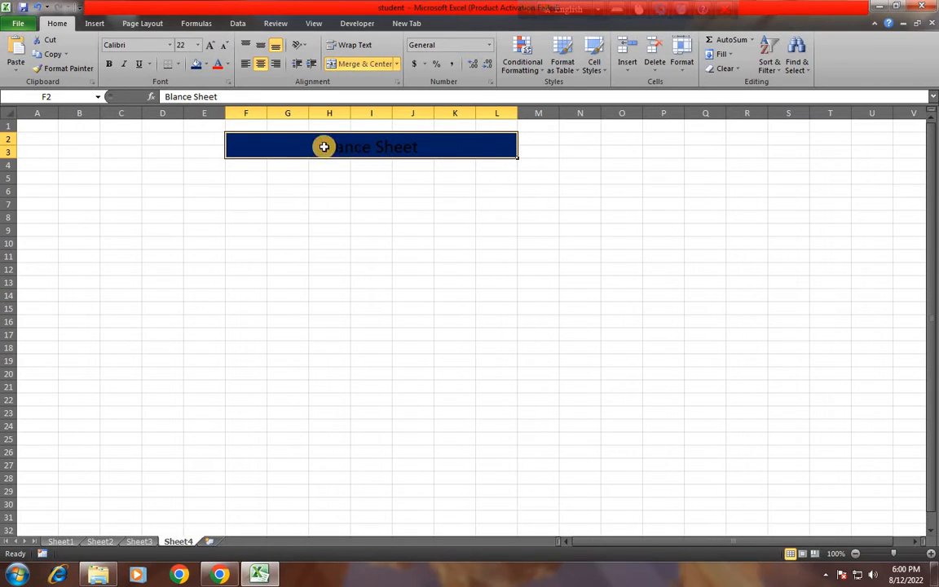
click(227, 64)
click(219, 106)
click(303, 190)
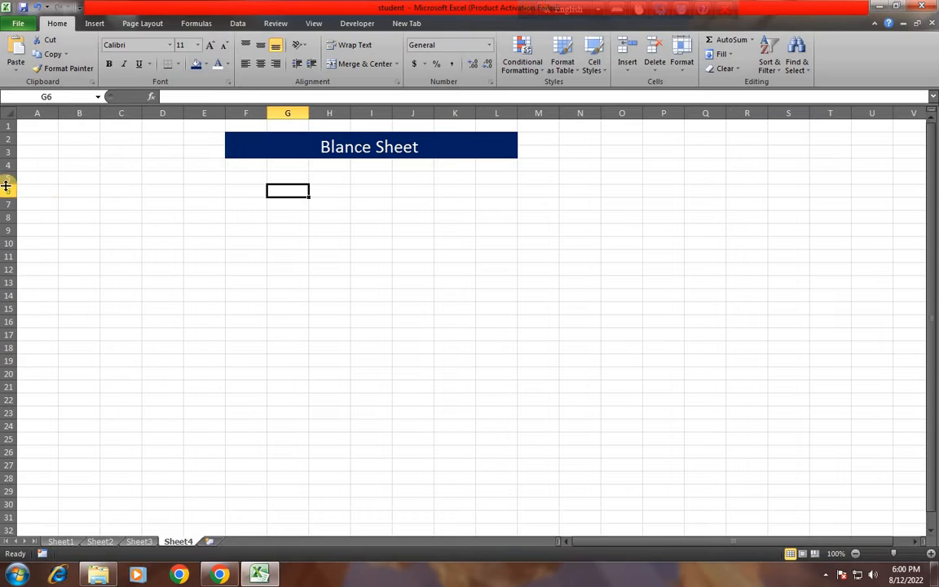
Step: Merge and center cells C4:G4 and enter the section heading "Source of Income"
drag(115, 167, 277, 169)
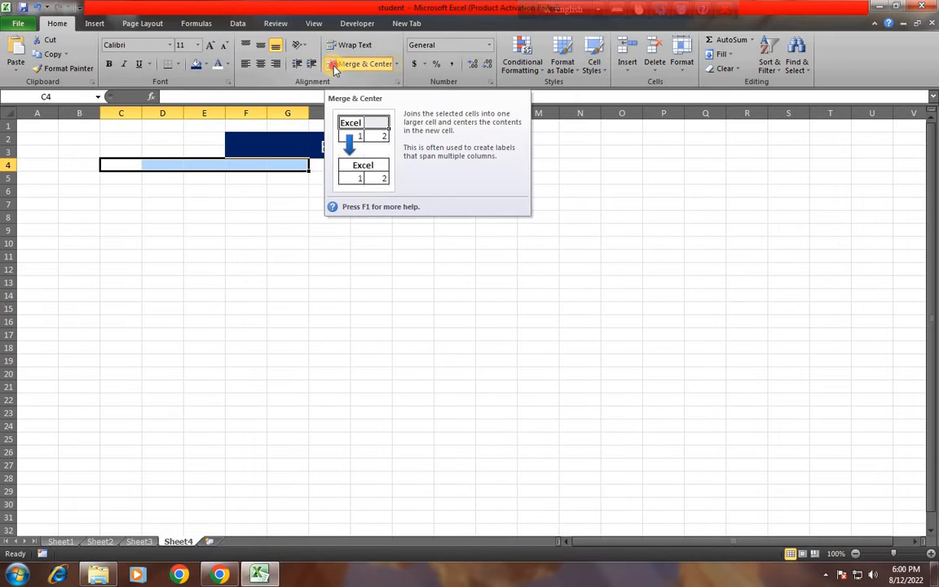
click(358, 64)
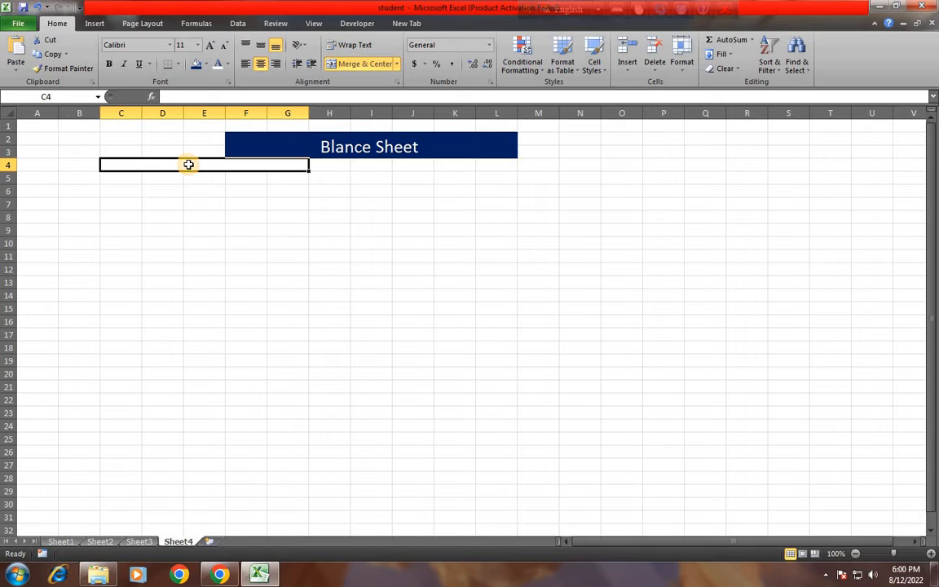
text(Source of Income)
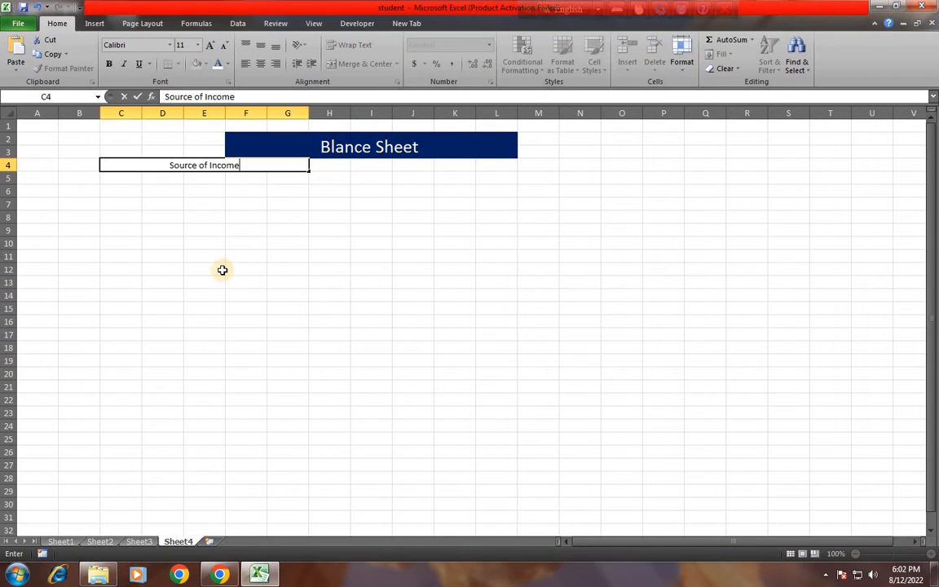
click(203, 231)
Step: Increase the font size of the "Source of Income" heading to 12
click(201, 171)
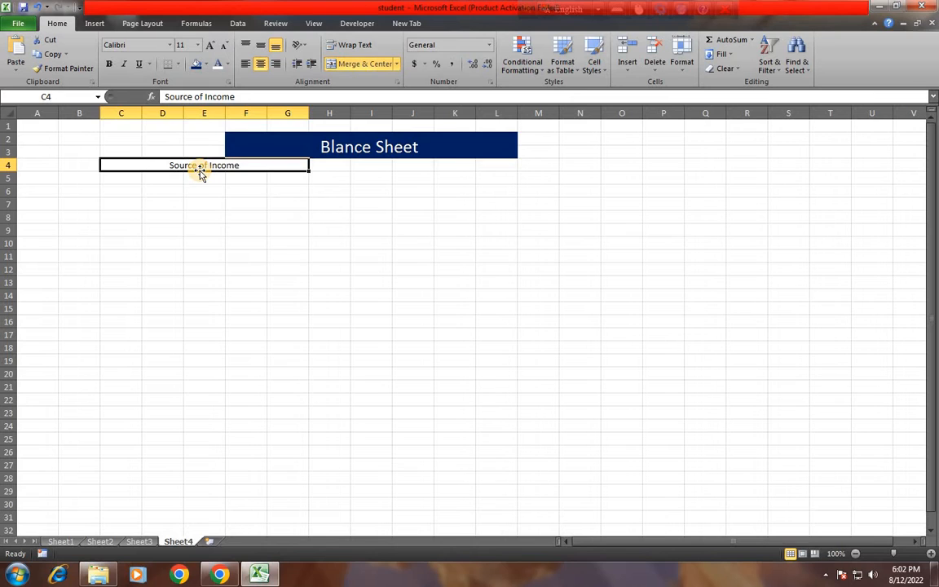
click(210, 50)
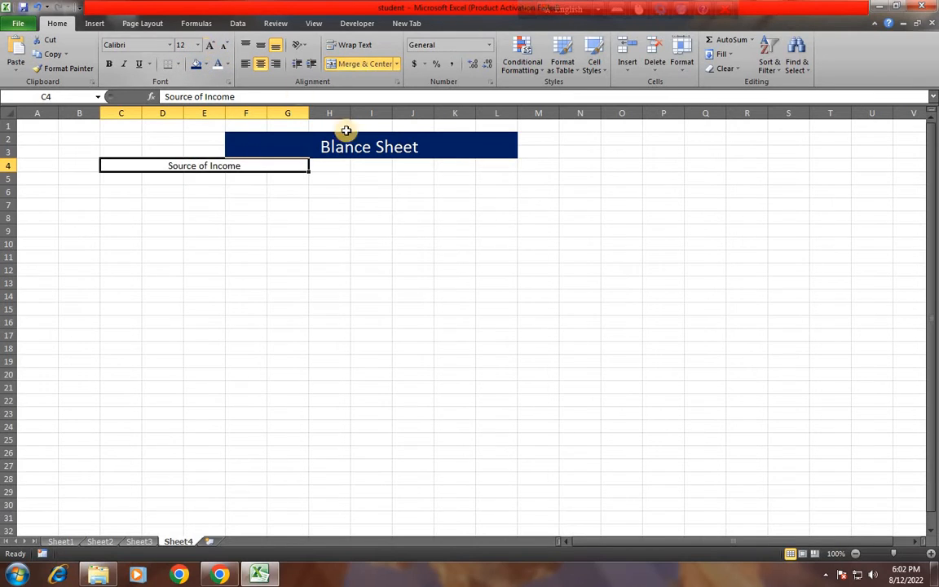
click(333, 198)
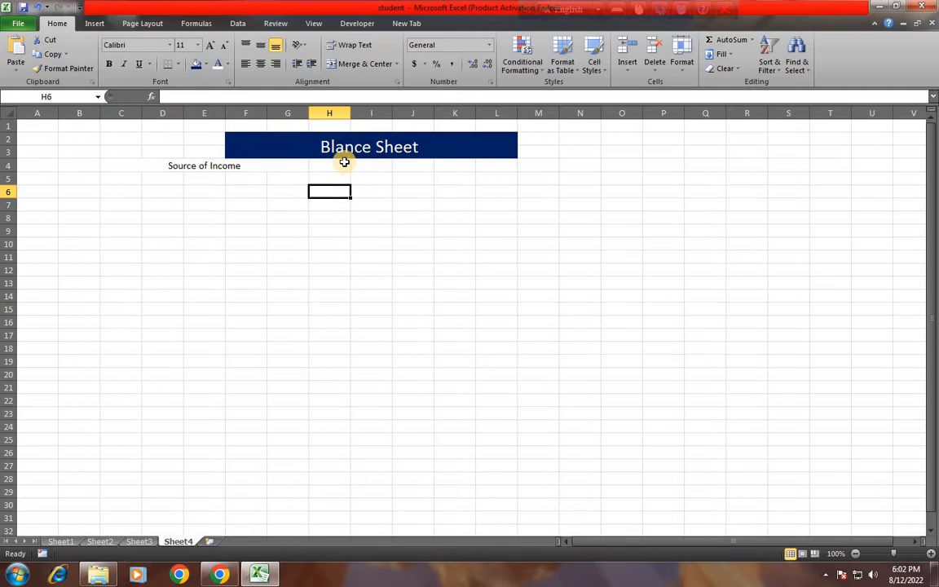
Step: Merge and center cells I4:M4 and enter the section heading "Source of Expense"
click(338, 165)
drag(385, 166, 549, 170)
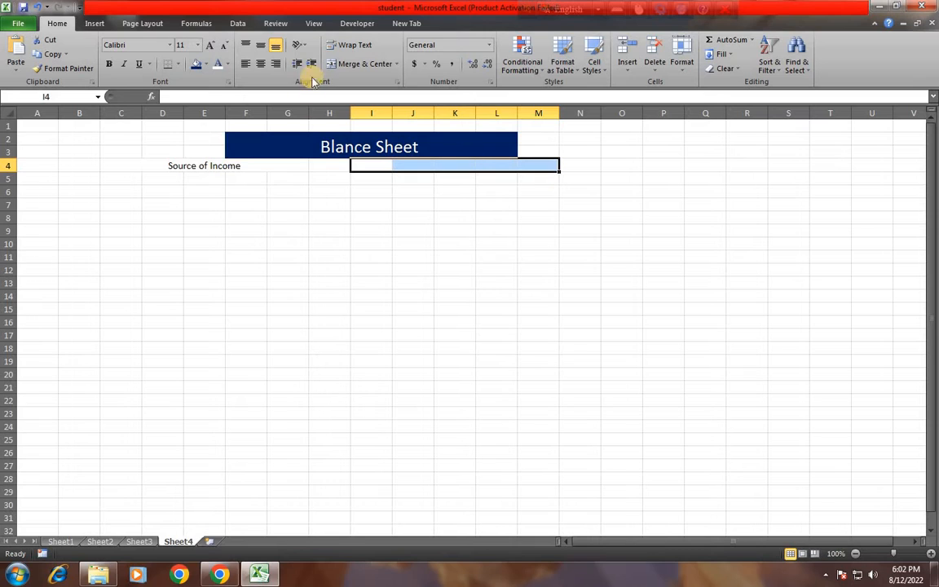
click(334, 65)
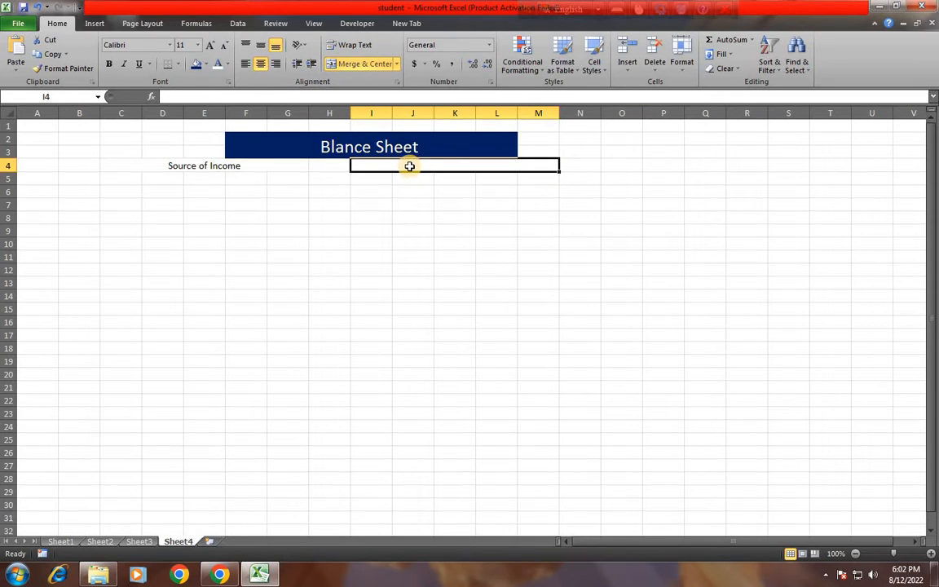
double_click(410, 167)
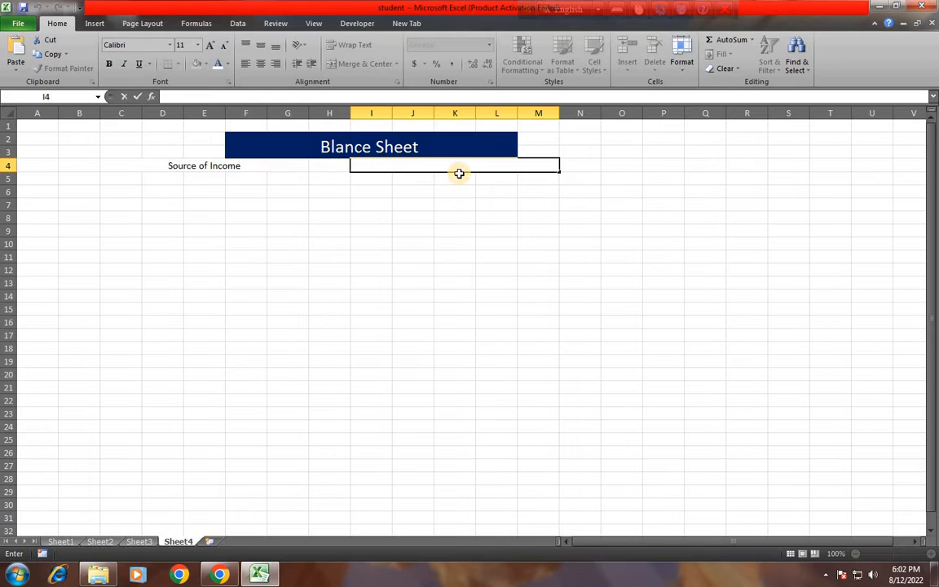
text(Source of Expense)
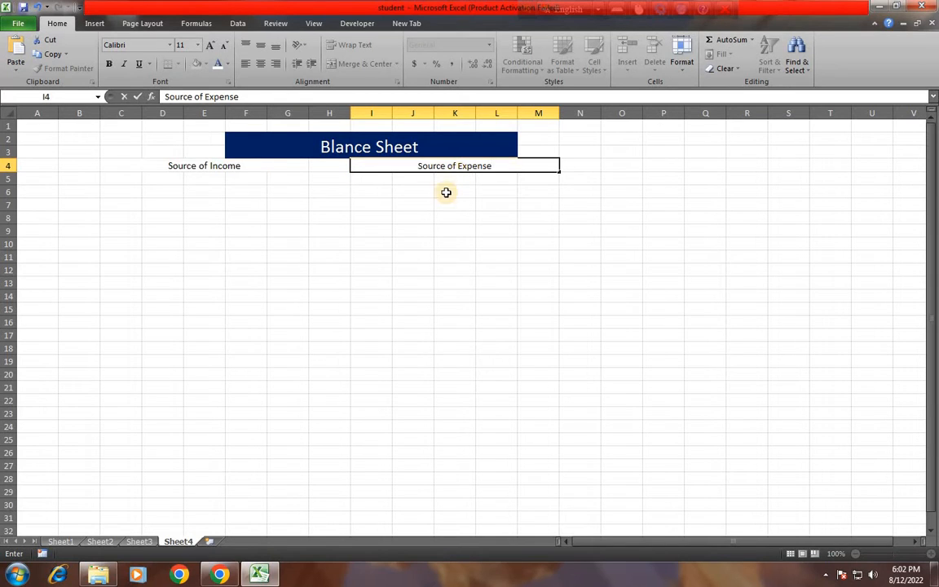
click(232, 168)
click(399, 163)
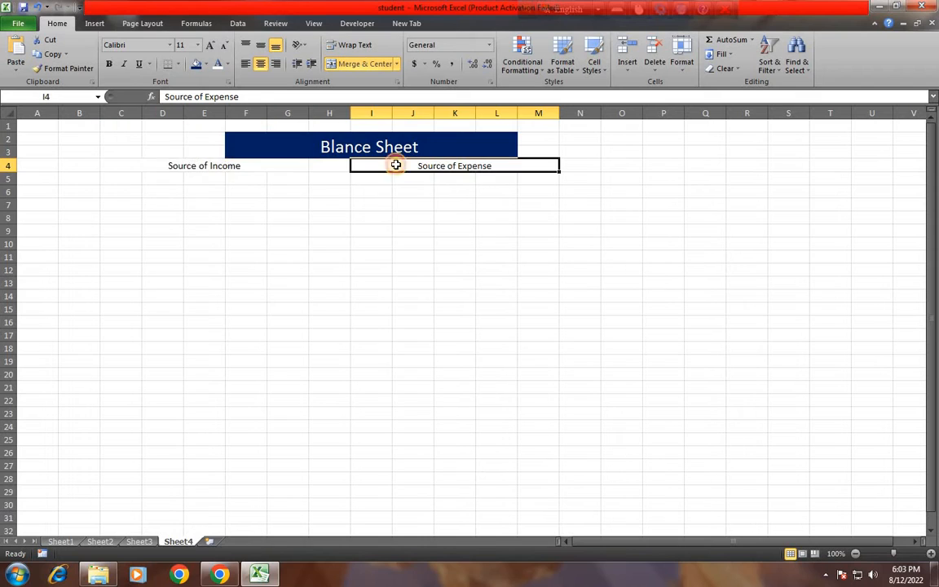
click(179, 163)
click(432, 167)
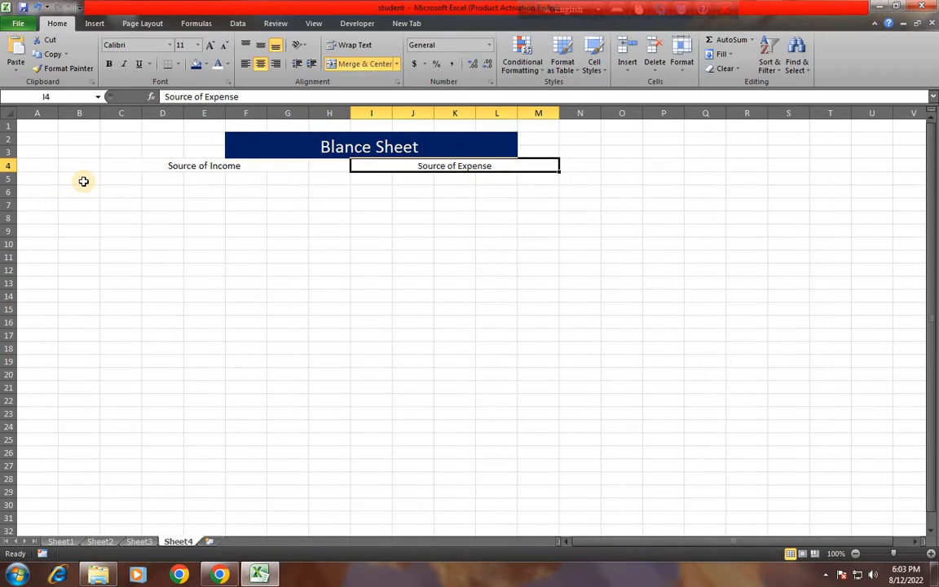
Step: Enter the column header "Date" in cell B5, with a capital D
click(84, 180)
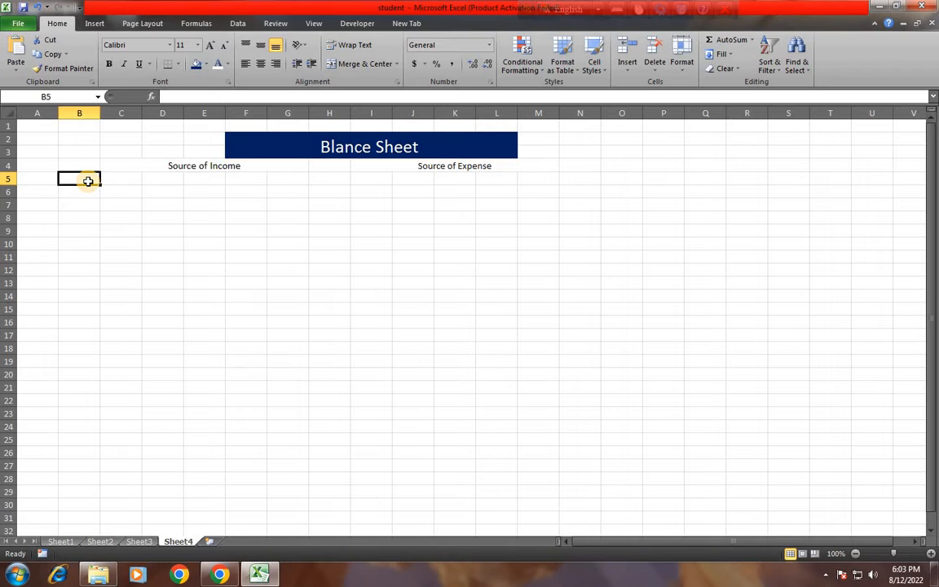
text(dat)
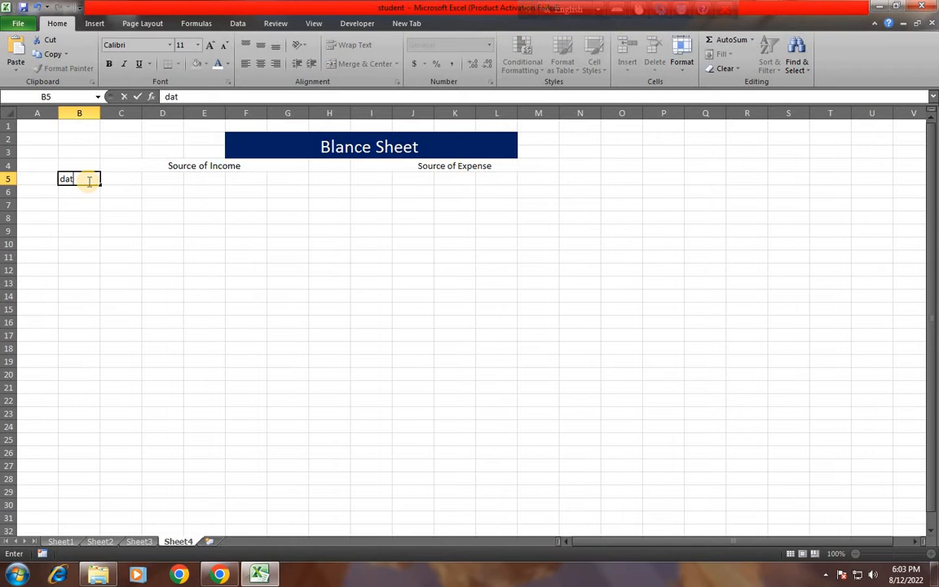
text(e)
key(Return)
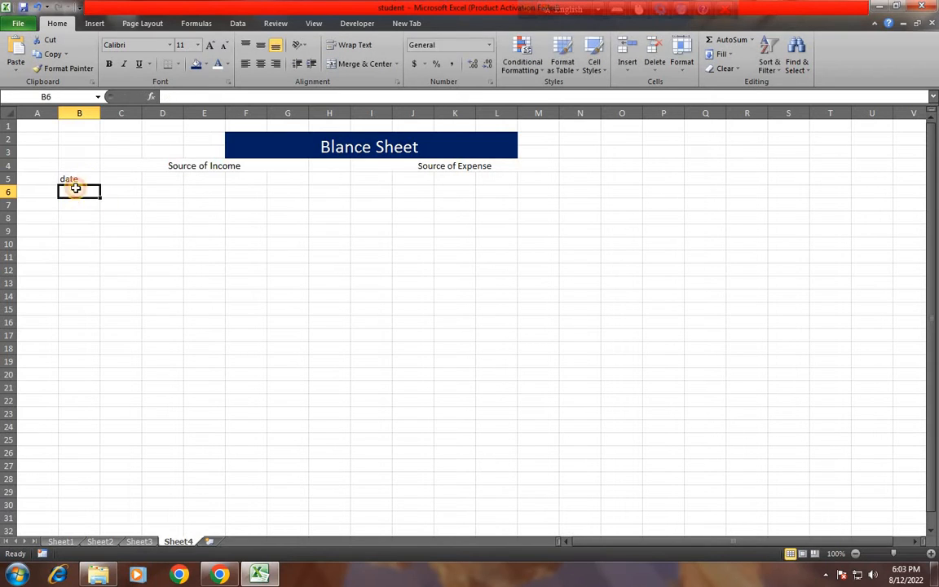
double_click(67, 178)
drag(66, 177, 62, 178)
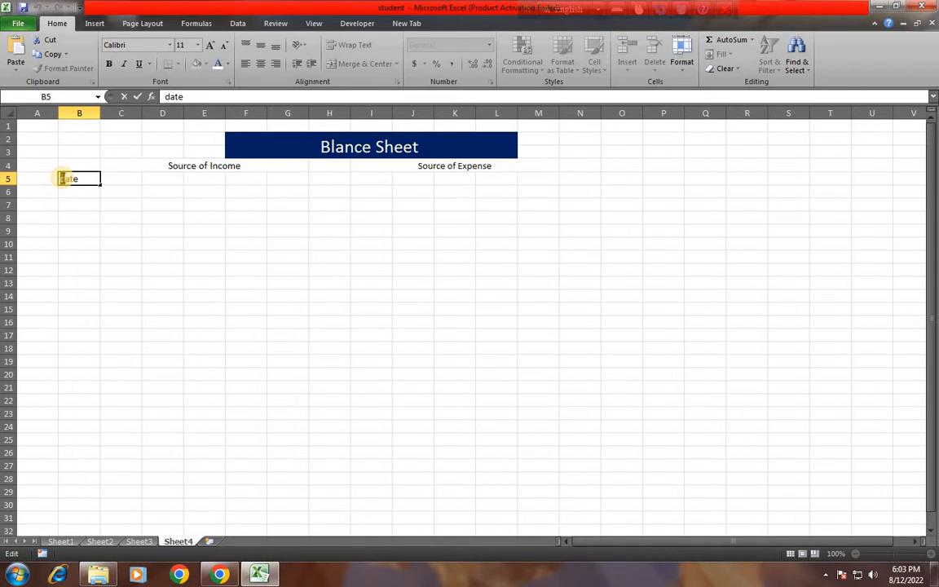
text(D)
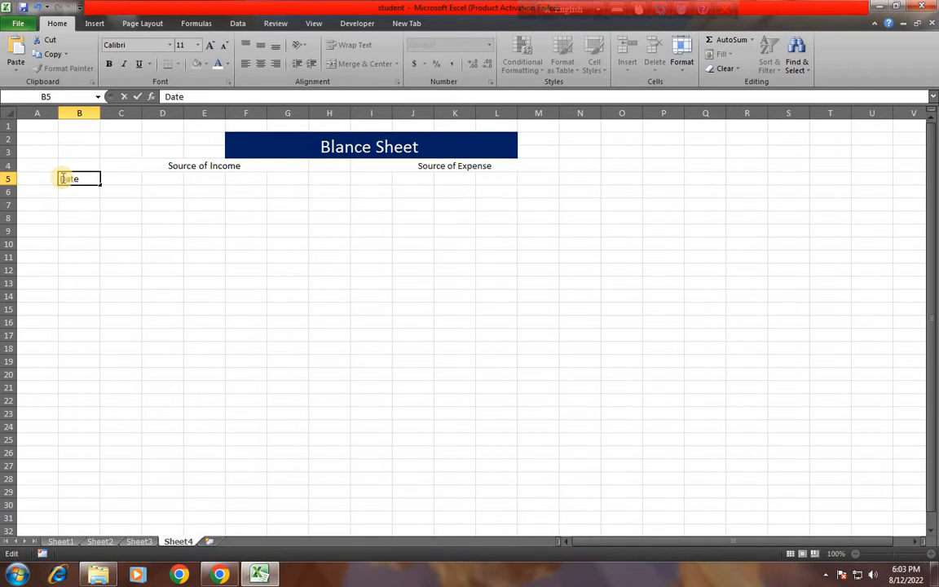
Step: Enter the column headers "student" in cell C5 and "Compose" in cell D5
click(123, 178)
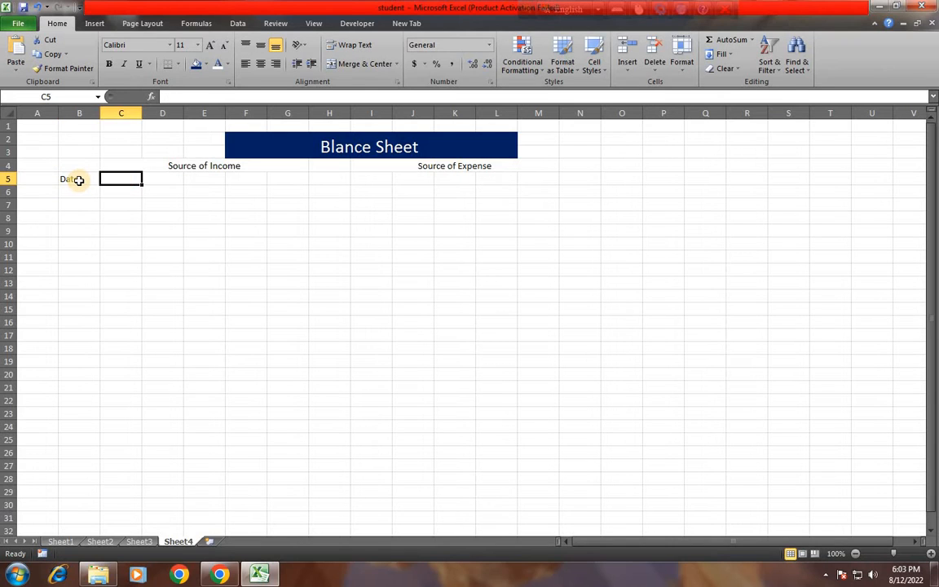
text(st)
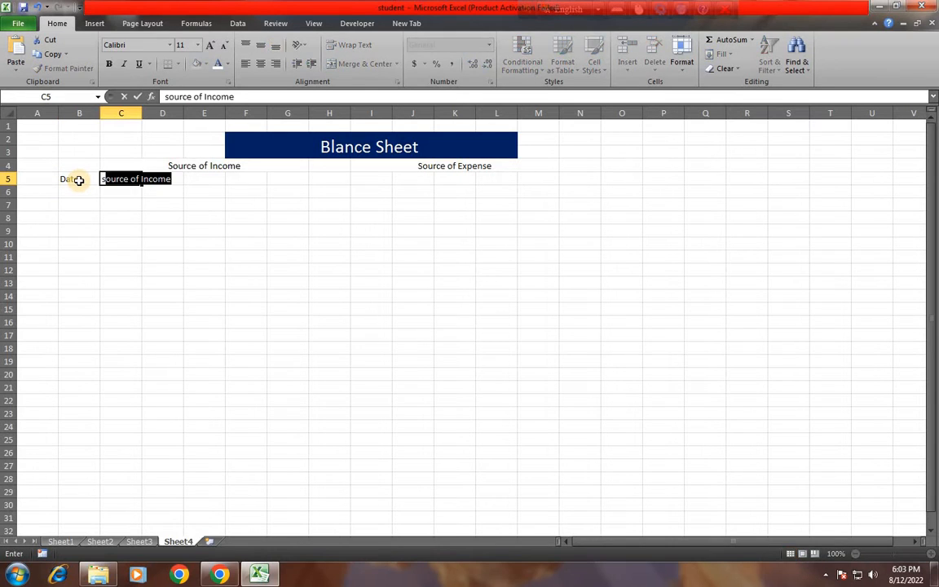
text(udent)
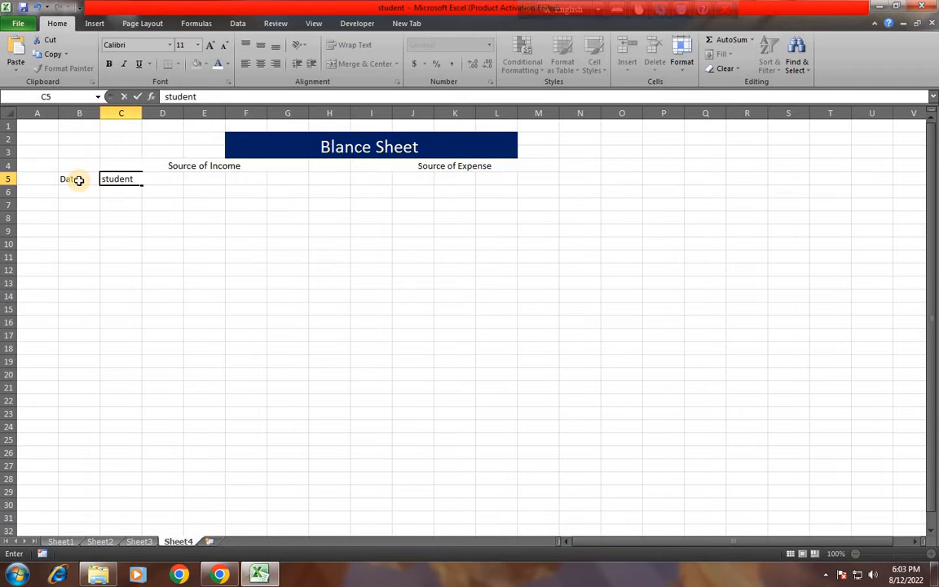
click(162, 204)
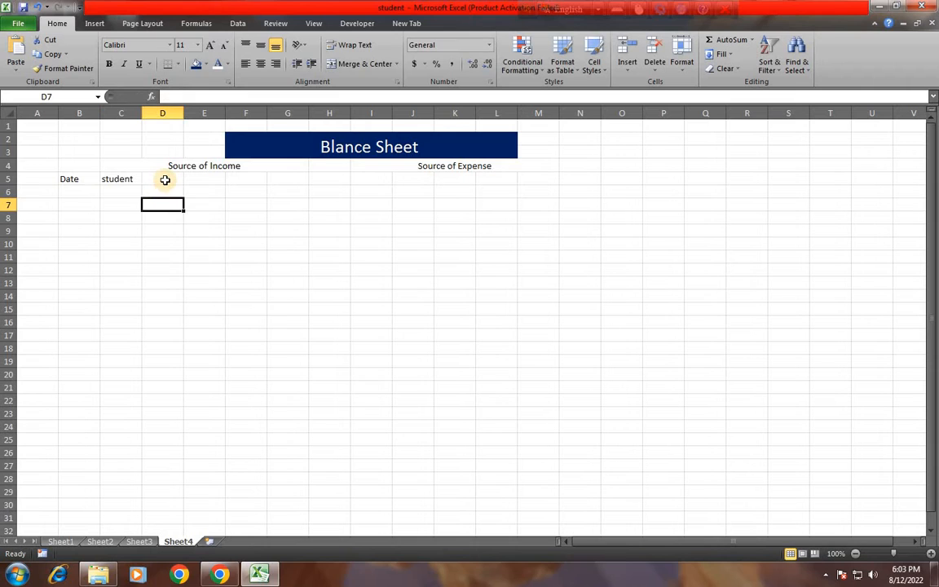
click(165, 179)
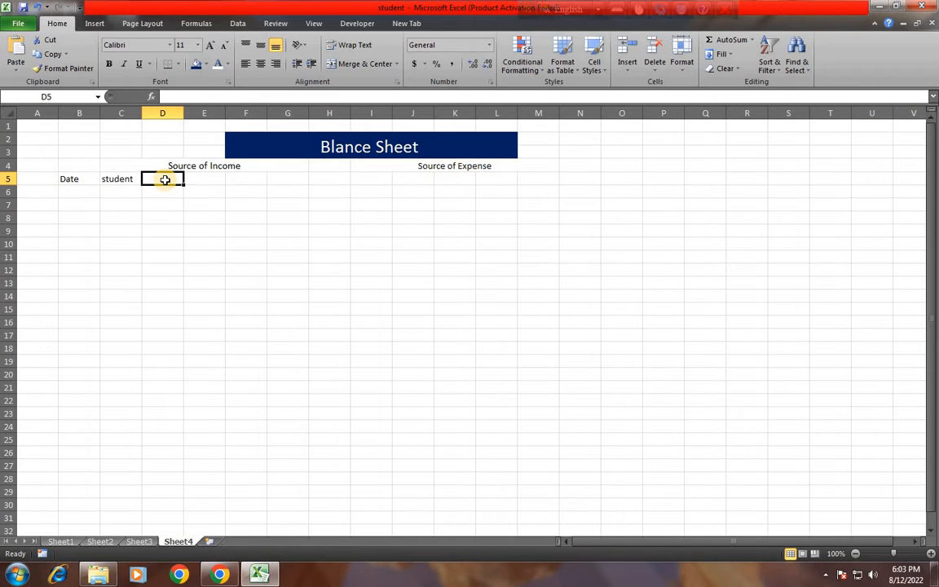
text(co)
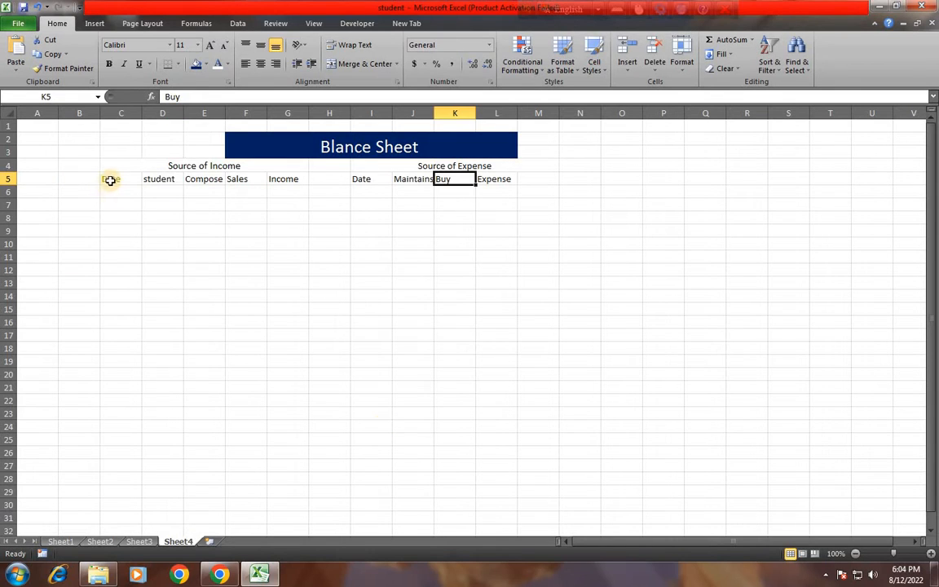
Step: Review the row 5 column headers one by one, from the income Date column to the expense Maintains column
click(113, 179)
click(152, 179)
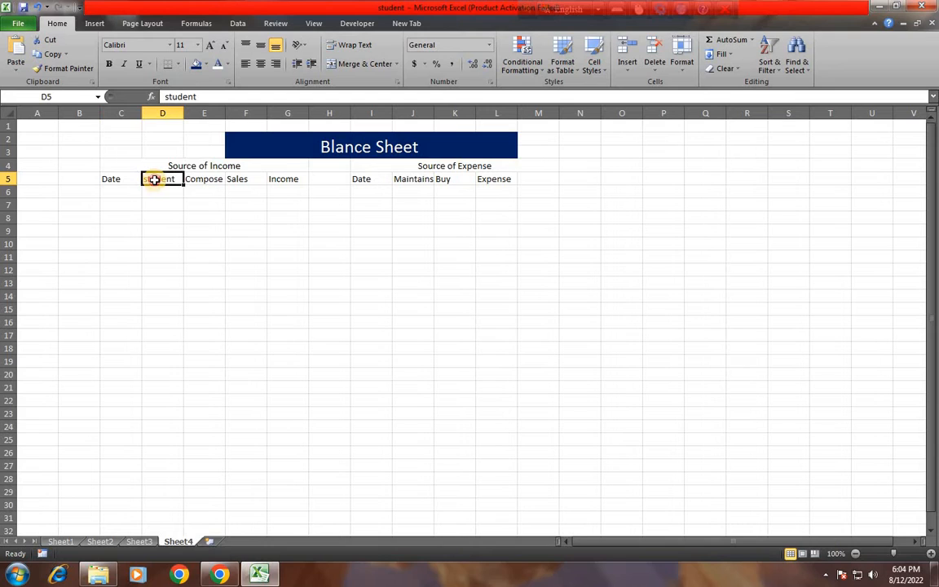
click(214, 181)
click(256, 182)
click(285, 179)
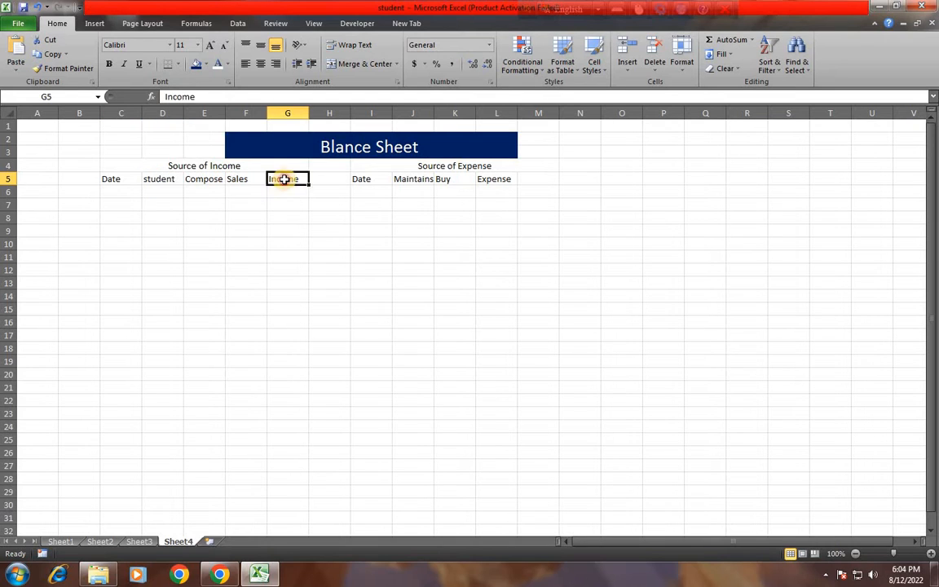
click(326, 179)
click(360, 180)
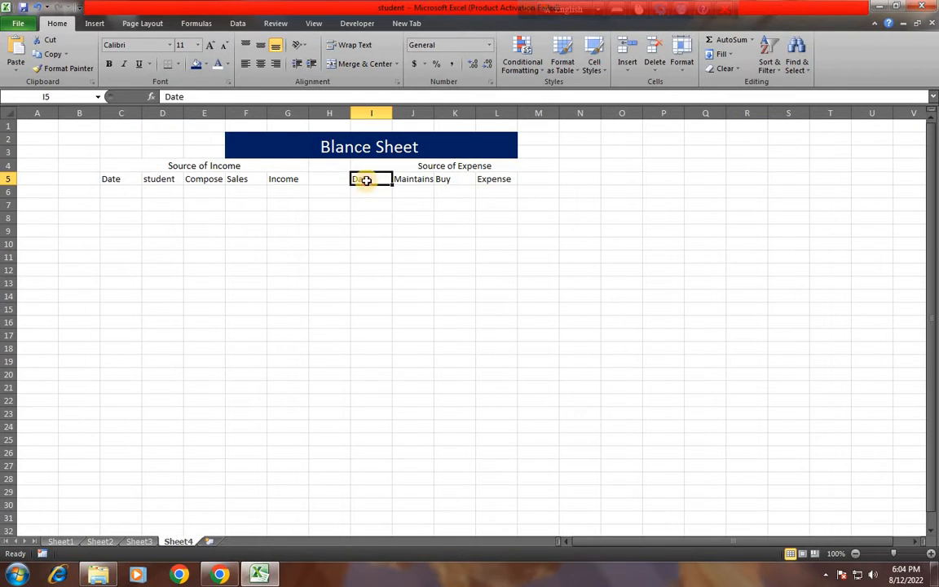
click(420, 184)
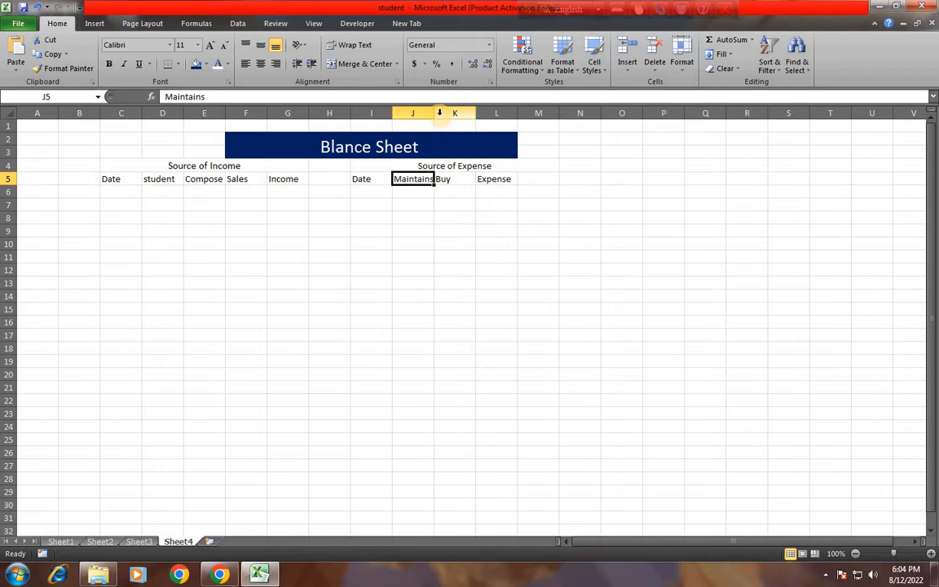
Step: Widen column J slightly to fit the "Maintains" header, and check the "Buy" and "Expense" headers beside it
drag(434, 114, 437, 117)
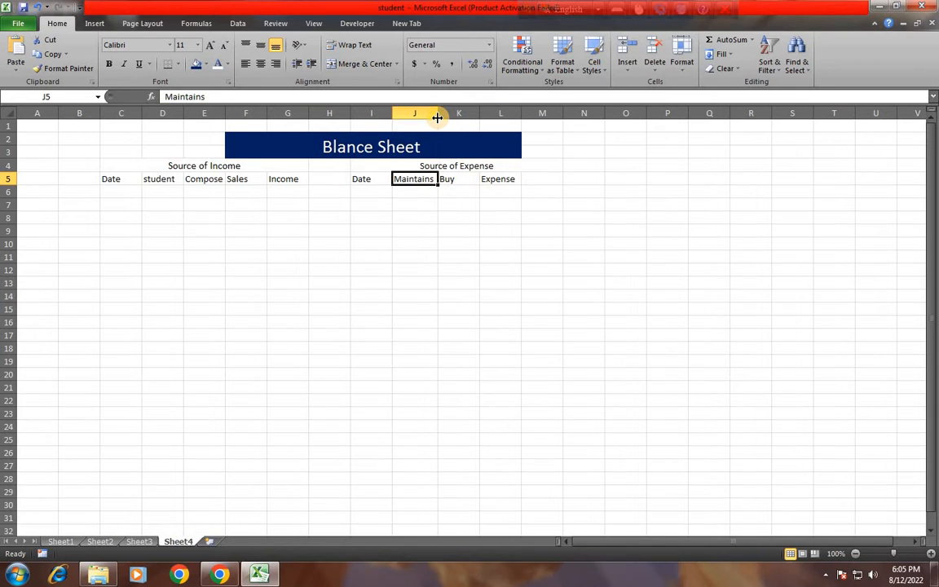
click(451, 182)
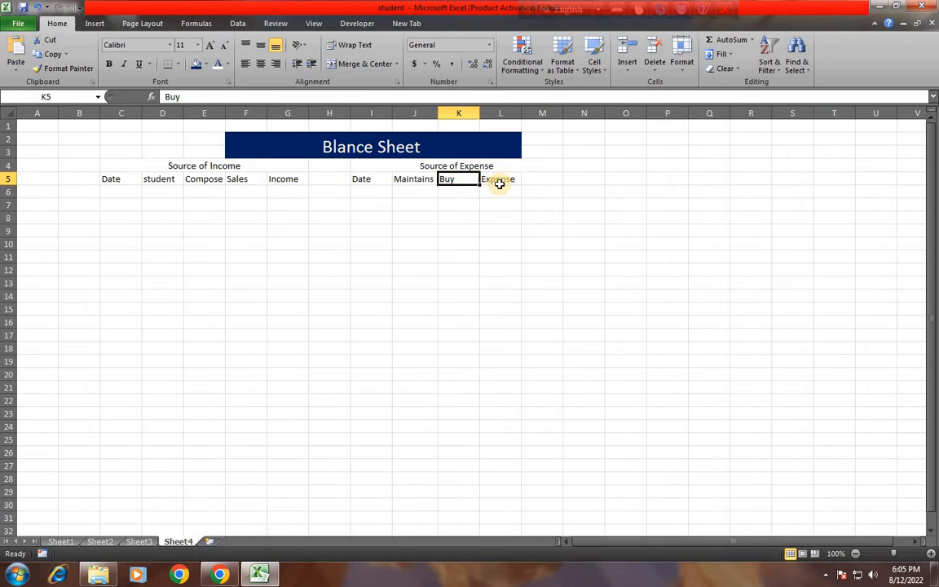
click(510, 183)
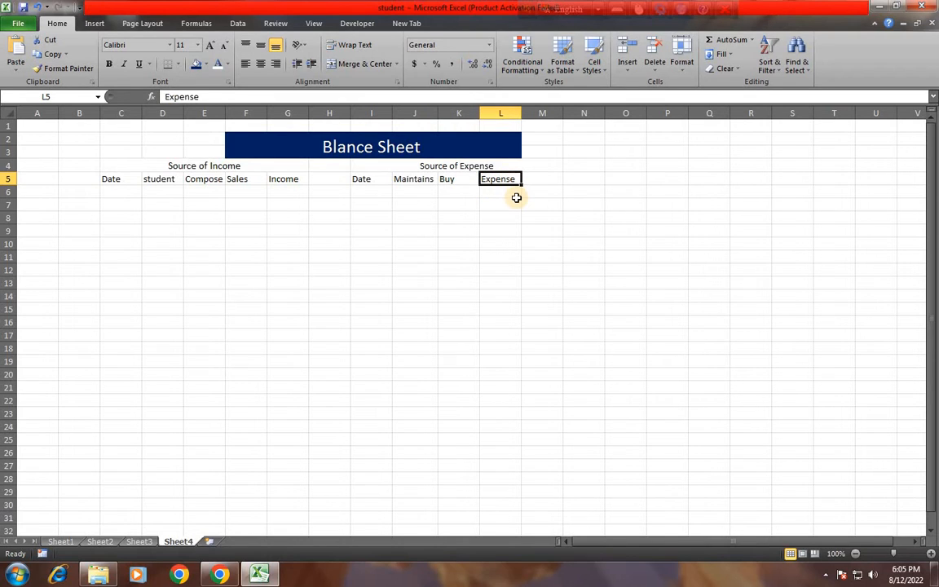
Step: Enter the dates 1-Jan-2022 in cell C6 and 2-Jan-2022 in cell C7 under the income Date header
click(120, 194)
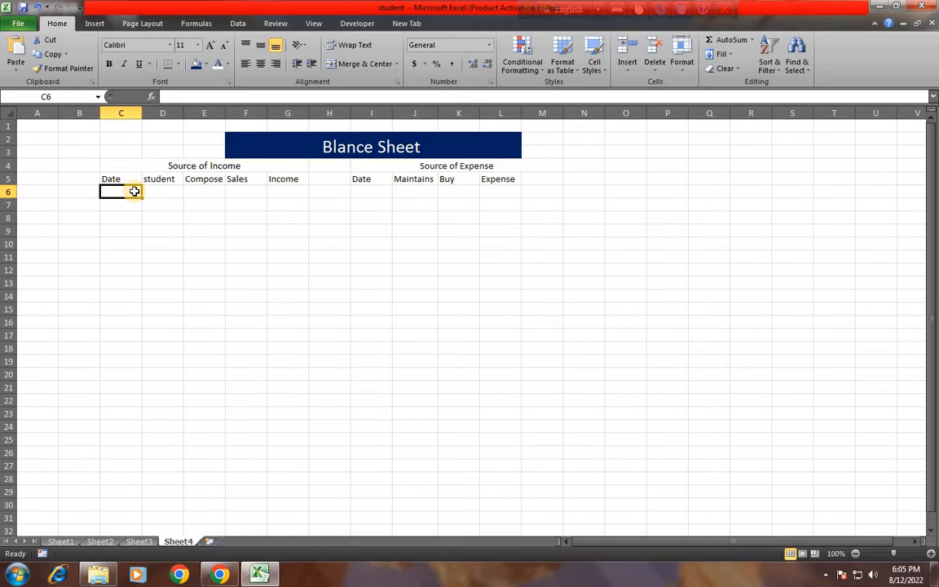
text(1)
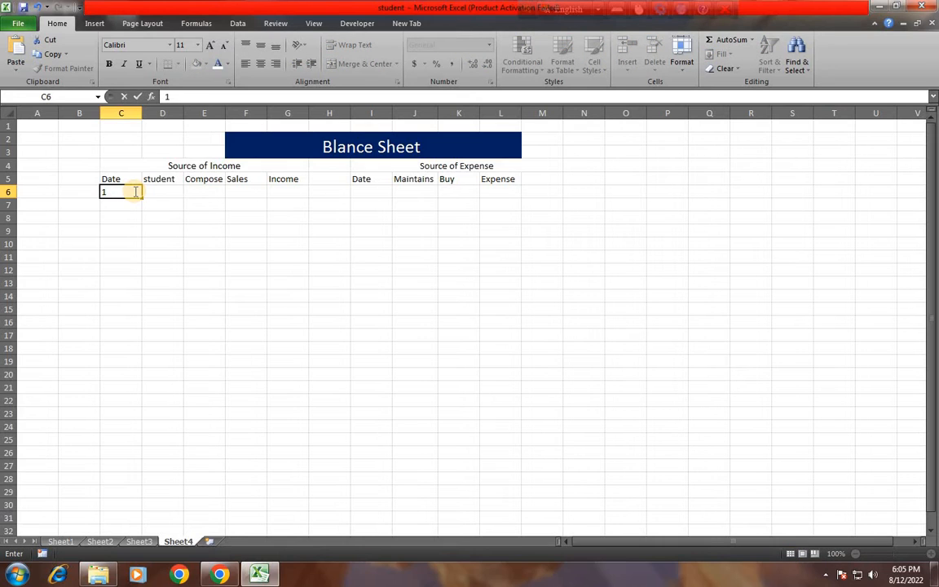
text(-jan-2022)
click(122, 203)
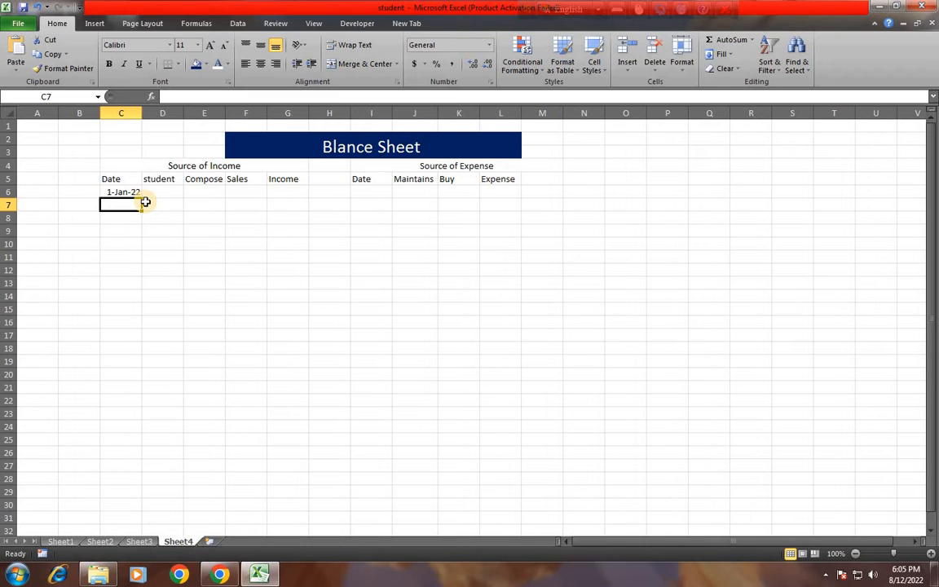
text(2-j)
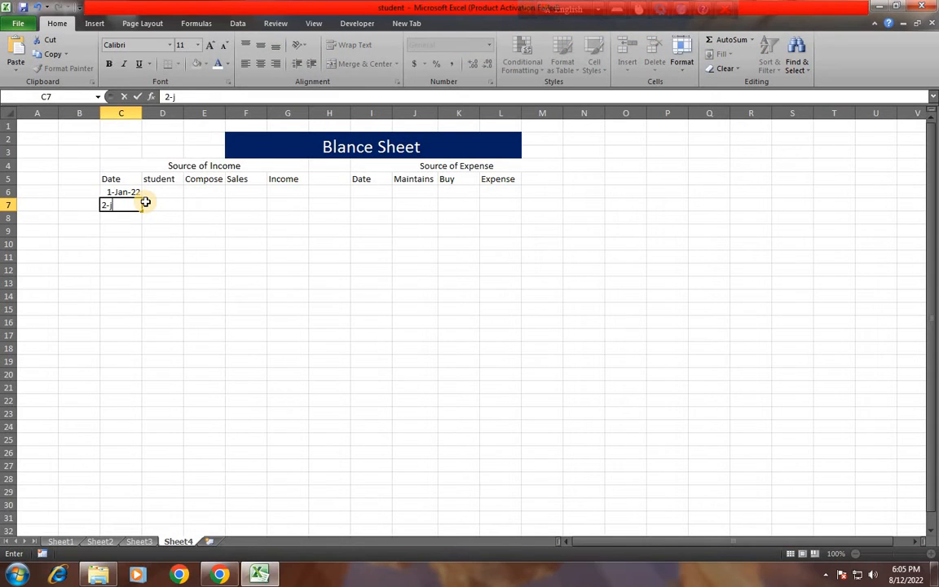
text(an-2022)
click(124, 228)
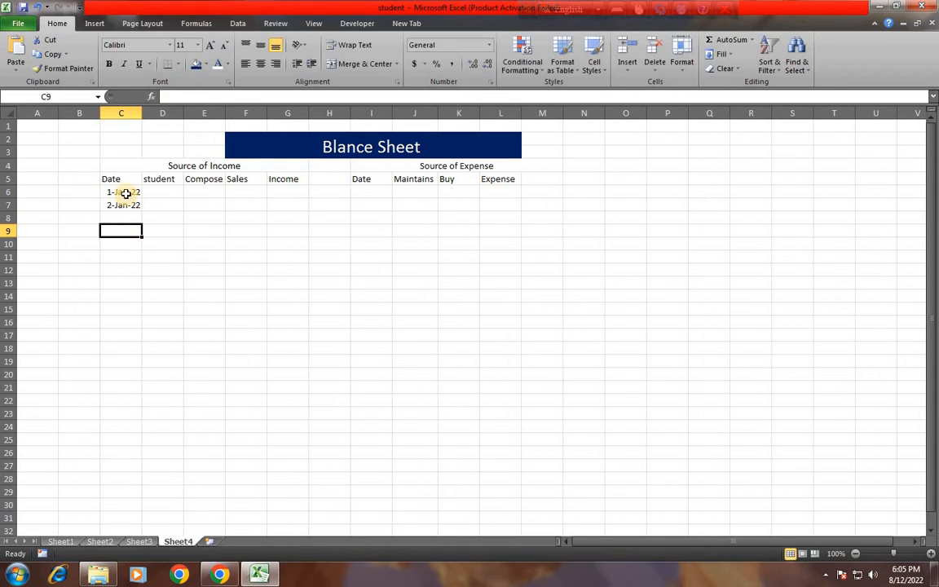
Step: Extend the date series from C6:C7 down to 30-Jan-22 in cell C35, and widen column C slightly
click(127, 196)
drag(128, 196, 143, 352)
drag(139, 451, 146, 493)
scroll(163, 474, up, 2)
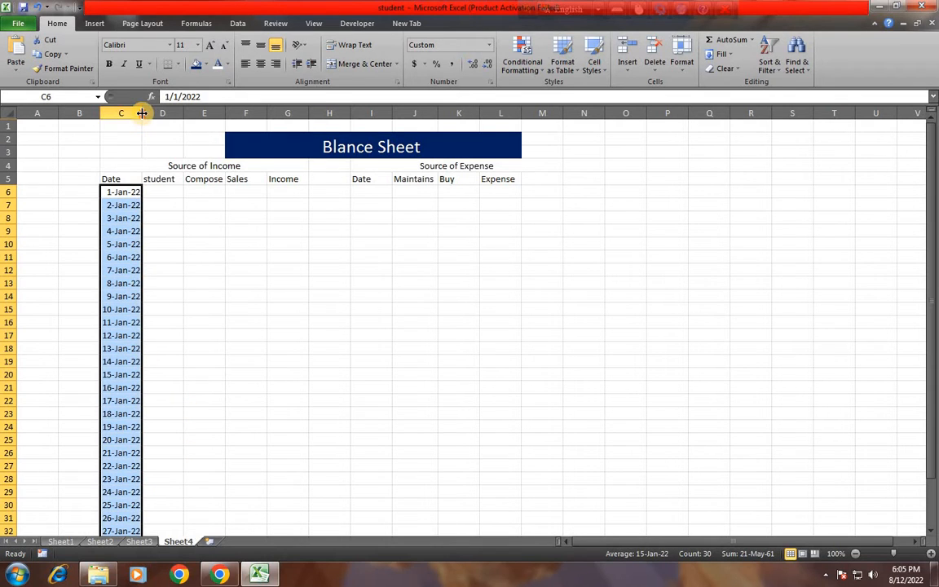
drag(141, 114, 144, 114)
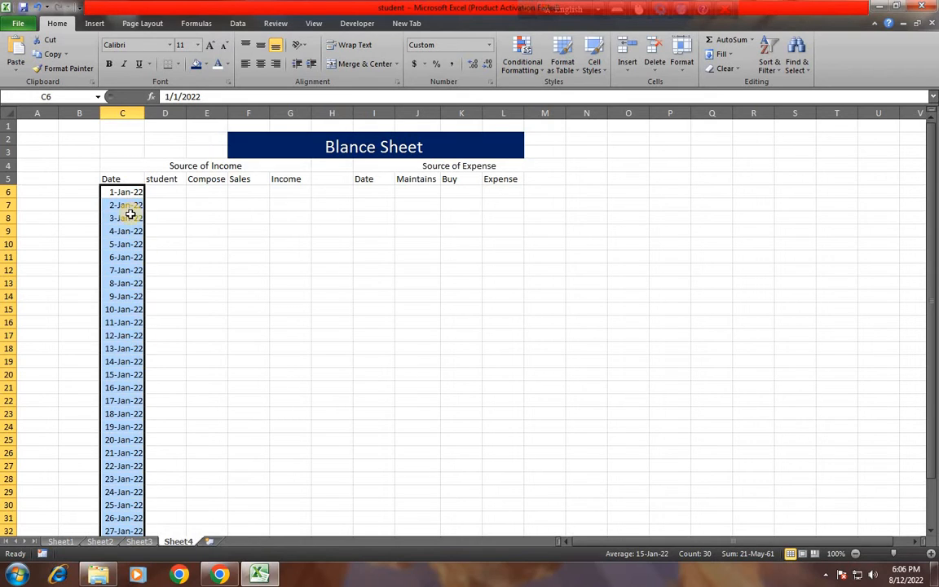
Step: Enter 750 in D6 and 740 in D7 under student, and fill the series down to D35
click(168, 193)
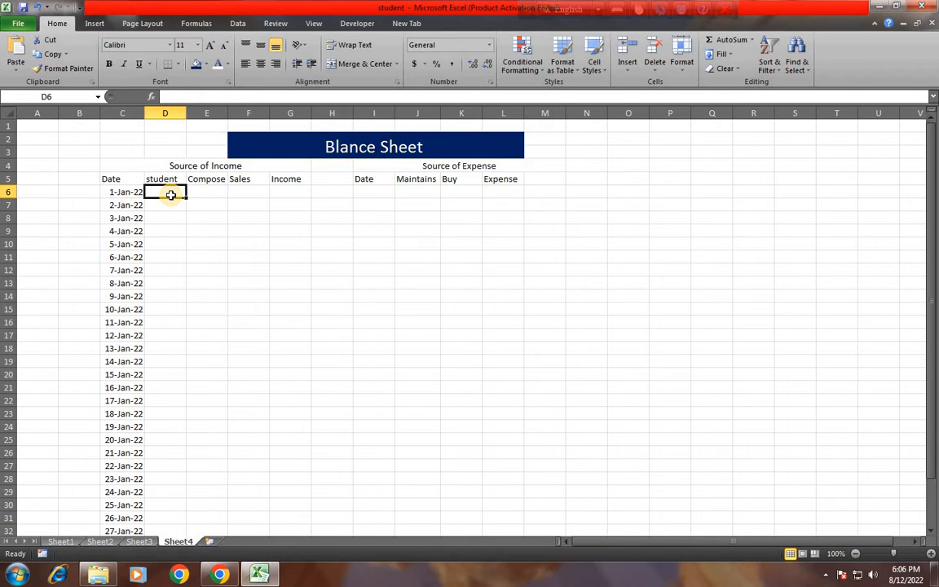
text(7)
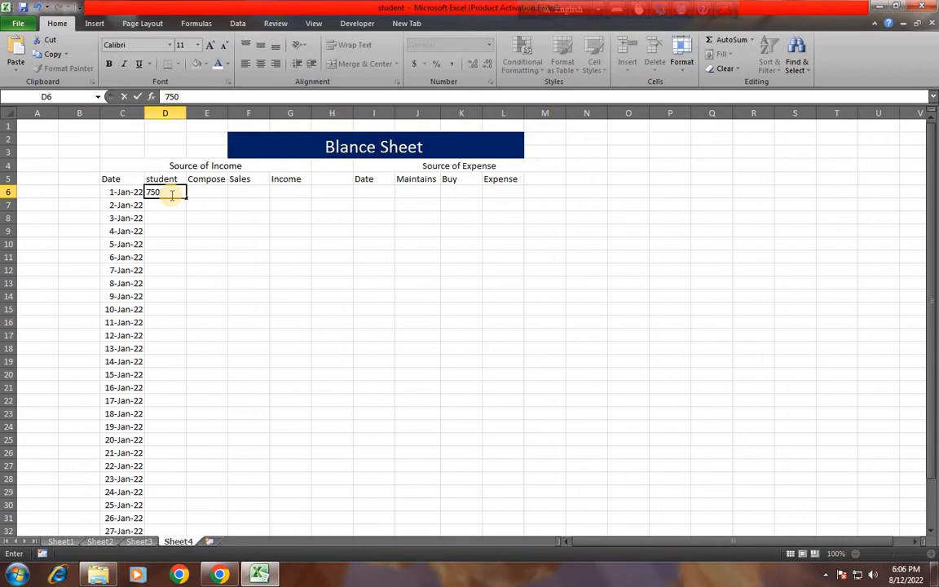
text(50)
key(Return)
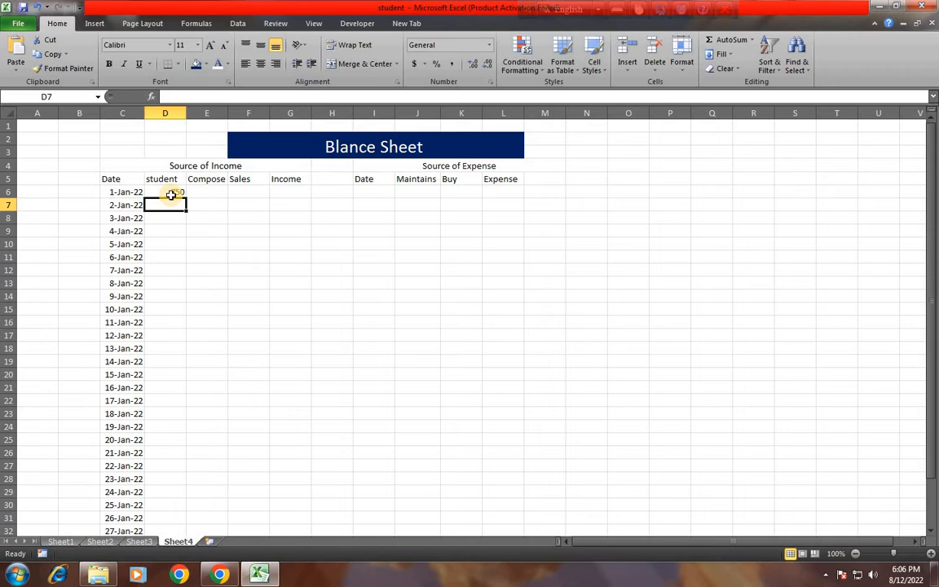
text(7)
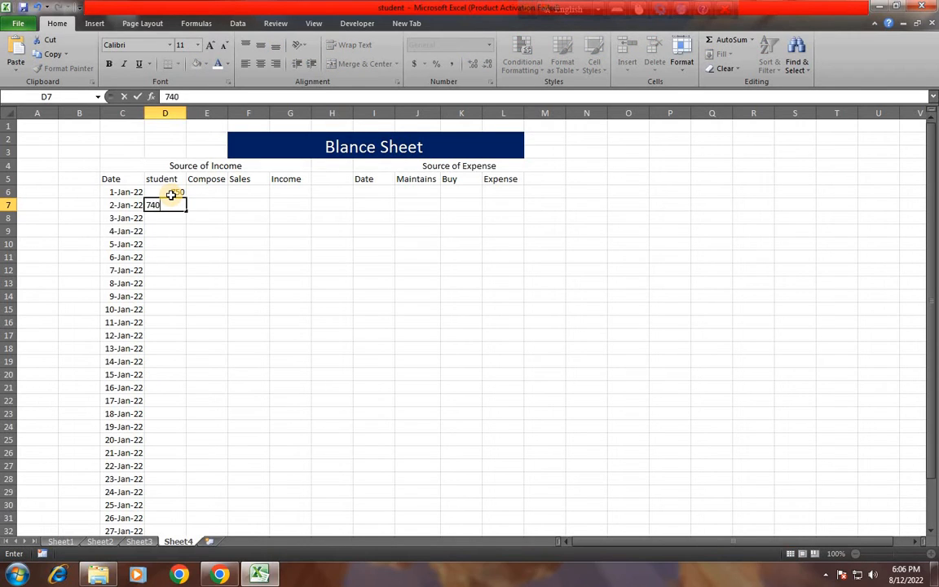
text(40)
click(174, 229)
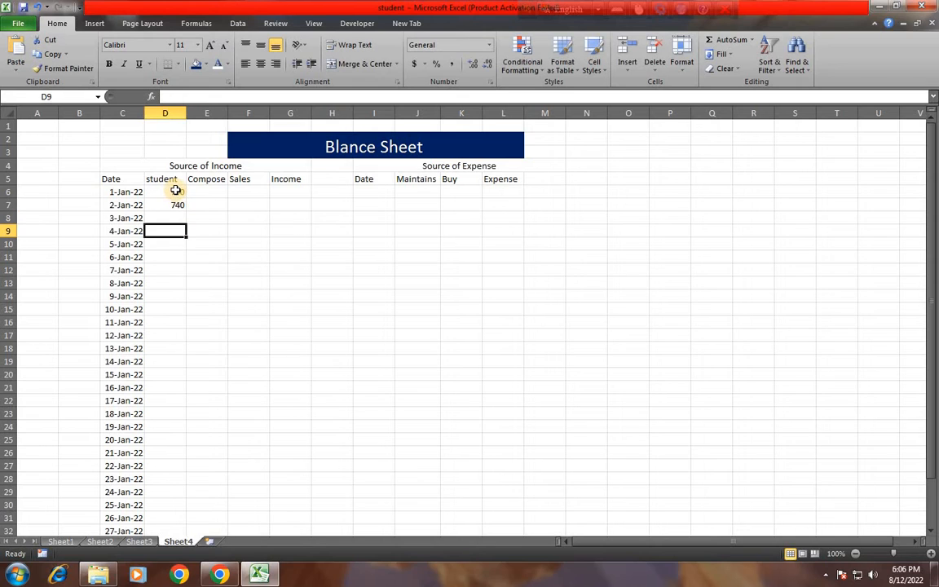
drag(176, 192, 185, 520)
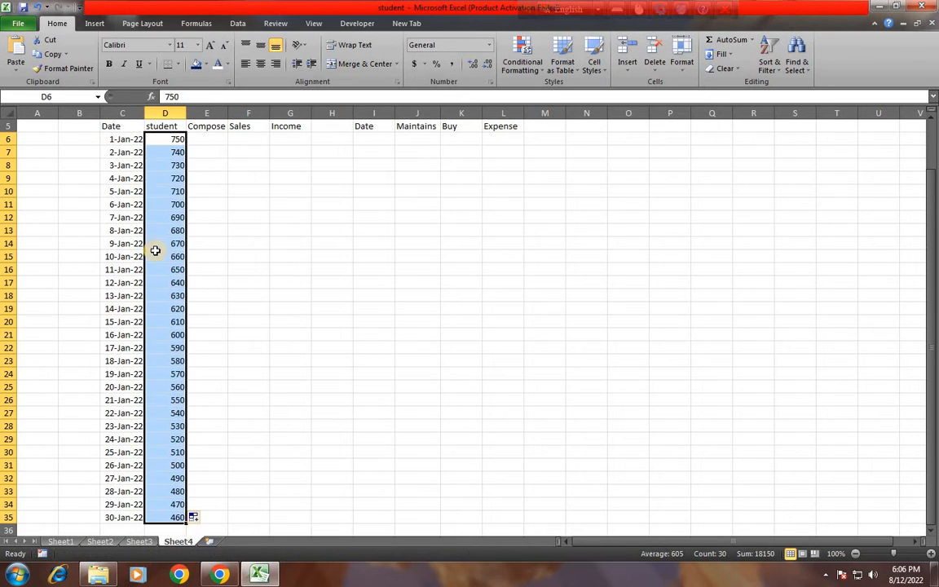
scroll(186, 334, up, 2)
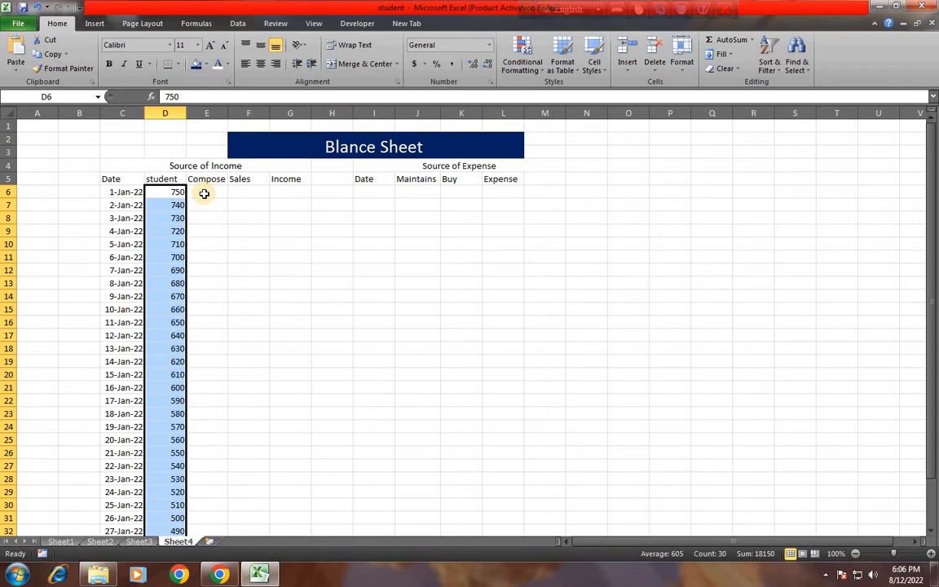
Step: Enter 980 in E6 and 970 in E7 under Compose, and fill the series down to E35
click(203, 193)
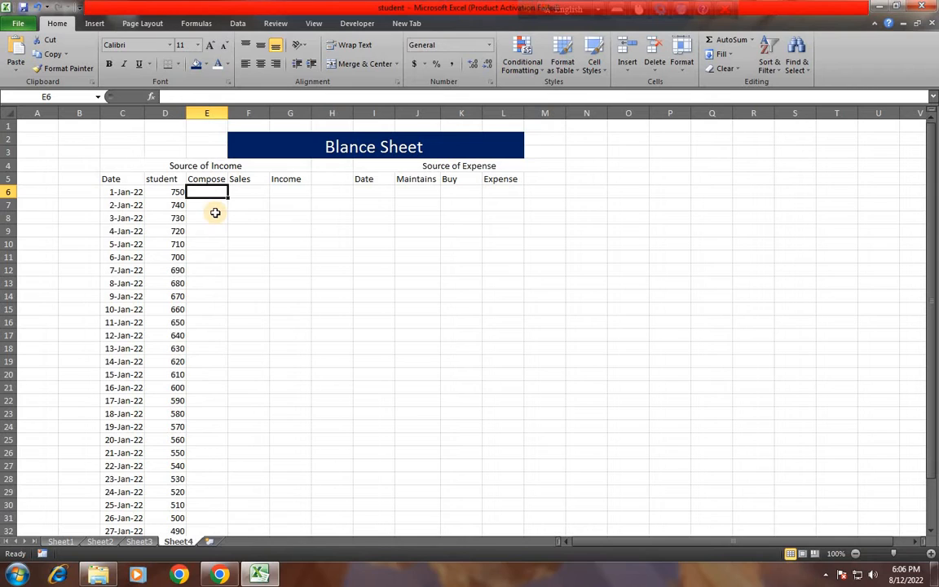
text(980)
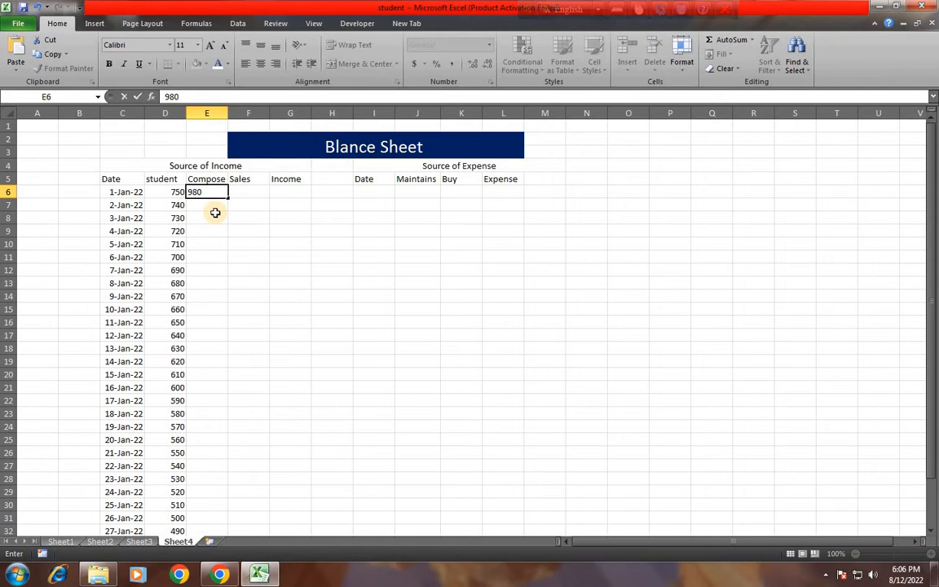
key(Return)
text(9)
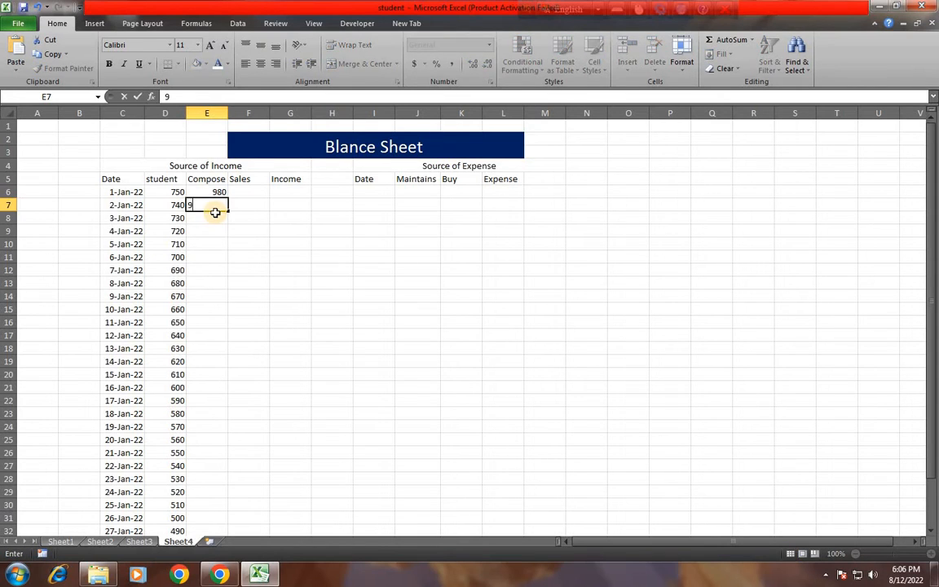
text(70)
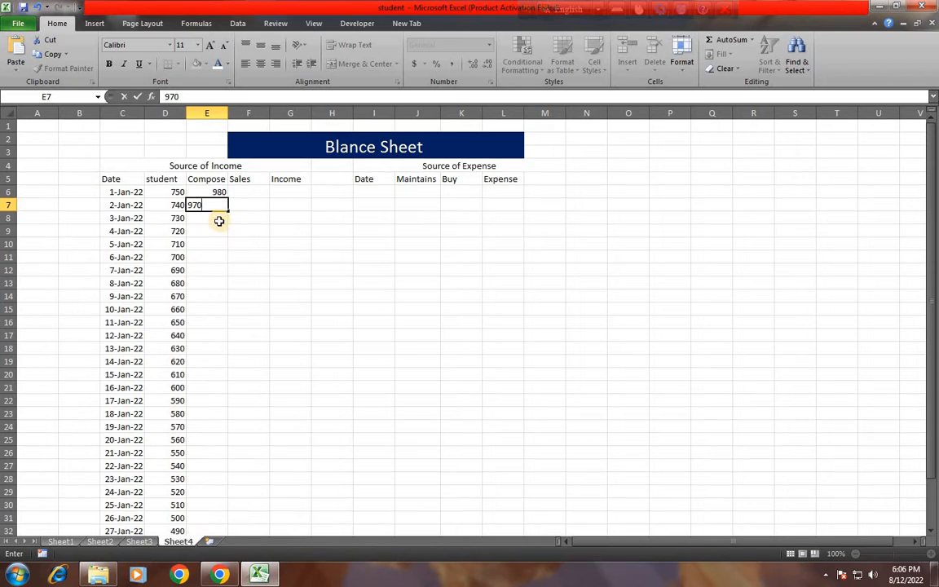
key(Return)
drag(216, 193, 219, 207)
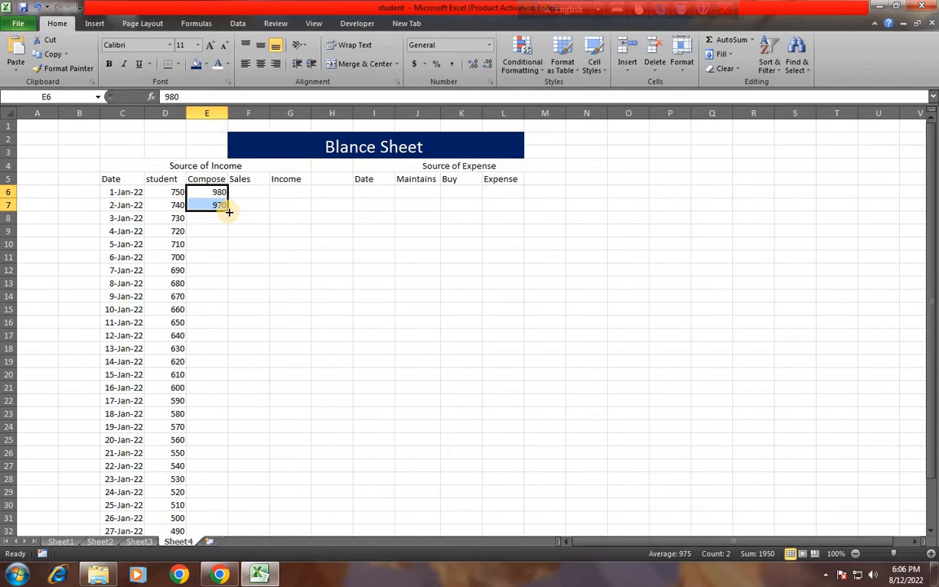
double_click(229, 211)
scroll(215, 269, down, 3)
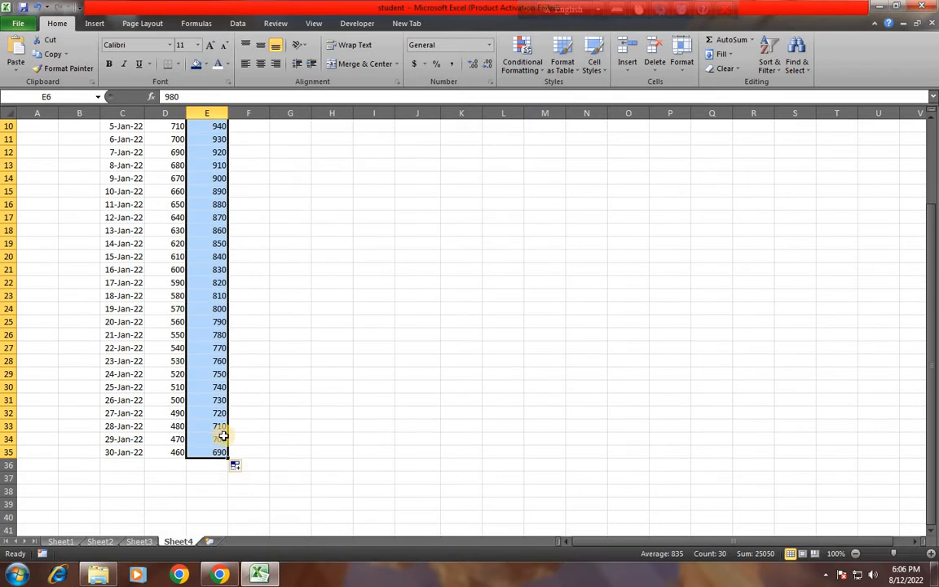
scroll(209, 339, up, 3)
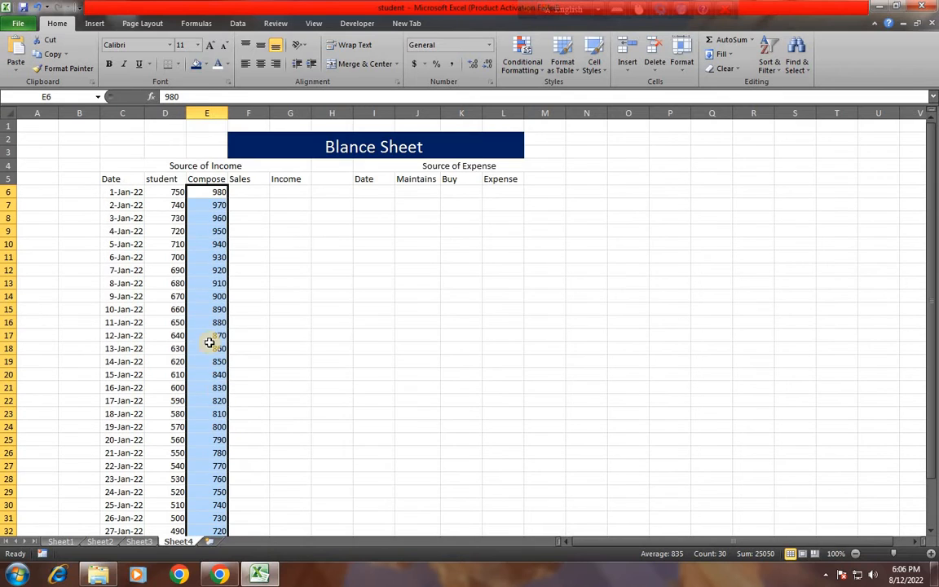
Step: Enter 1500 in F6 and 1490 in F7 under Sales, and fill the series down the dated rows
click(241, 193)
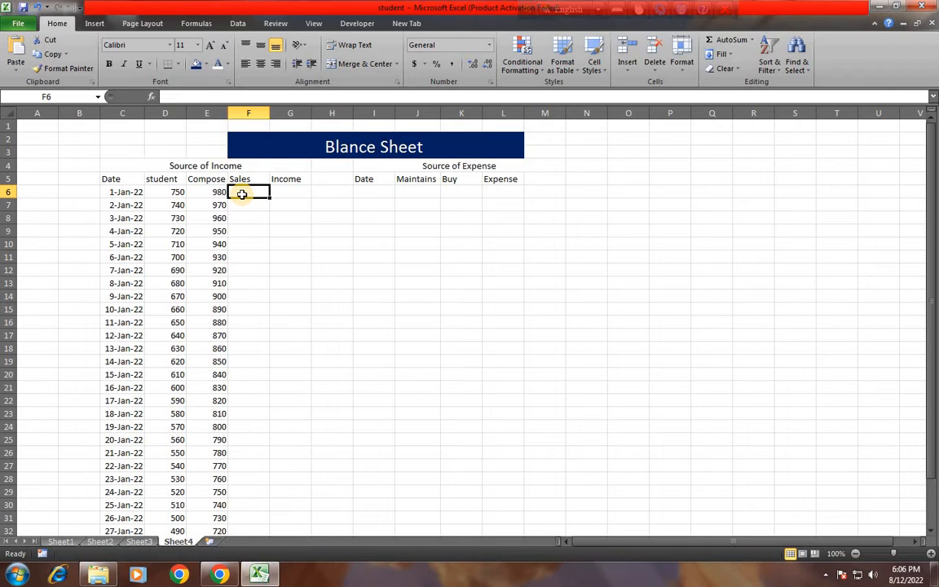
text(15)
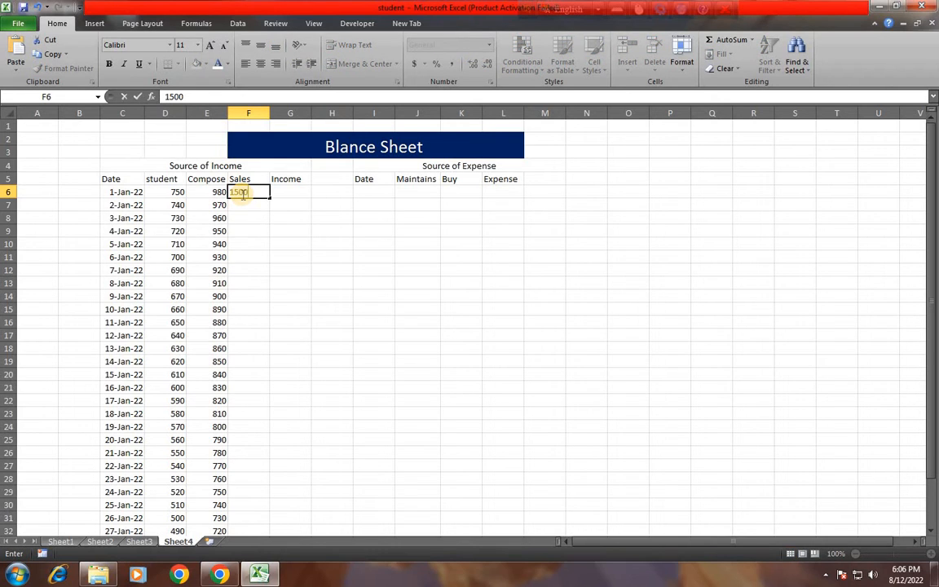
text(00)
click(247, 203)
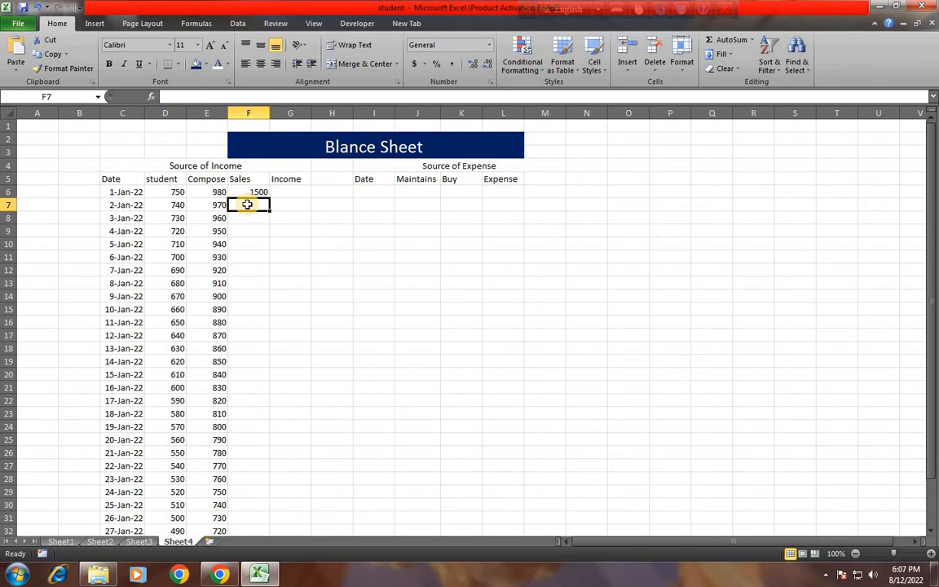
text(149)
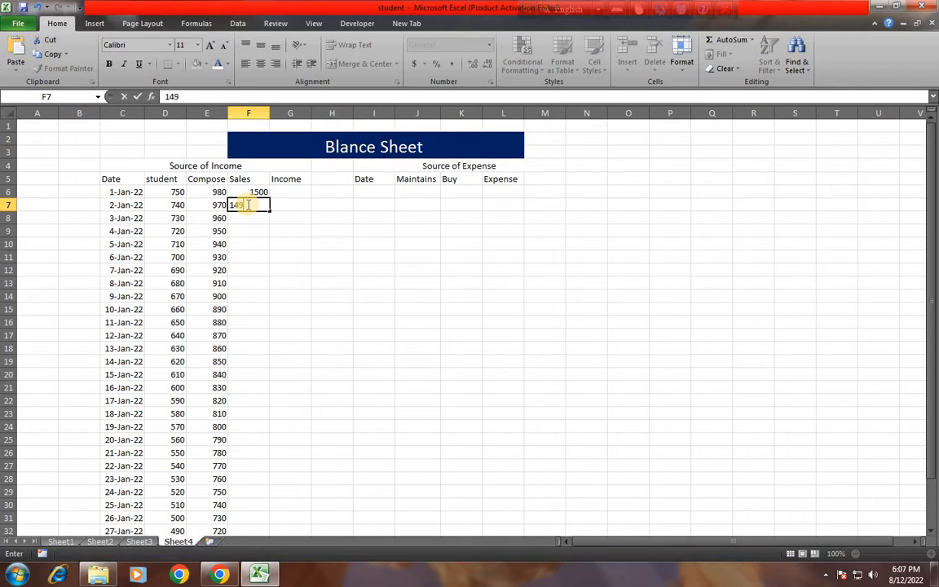
text(0)
mouse_move(254, 196)
mouse_down()
mouse_move(257, 211)
mouse_move(267, 208)
mouse_up()
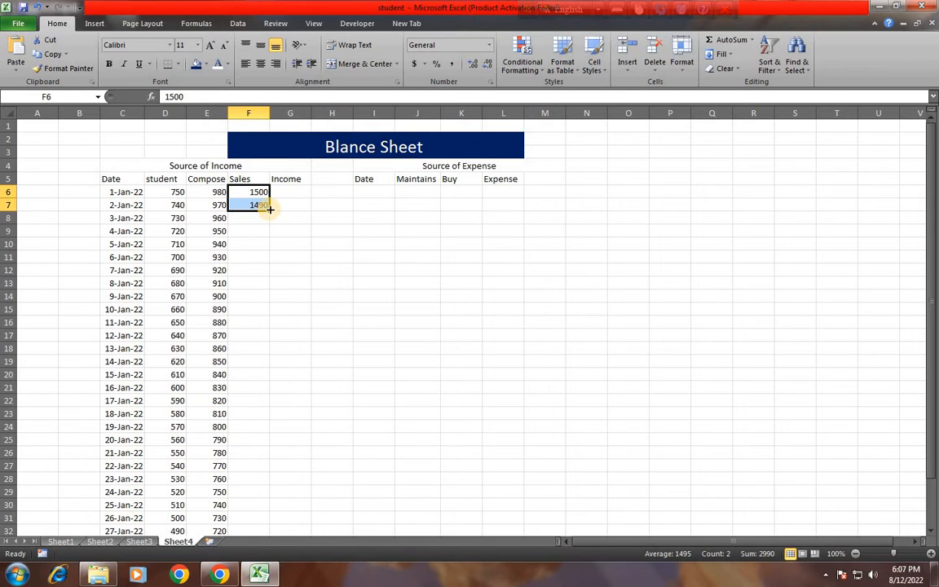
double_click(269, 211)
Step: Total the 1-Jan-22 income in cell G6 with the formula =SUM(D6:F6)
click(284, 194)
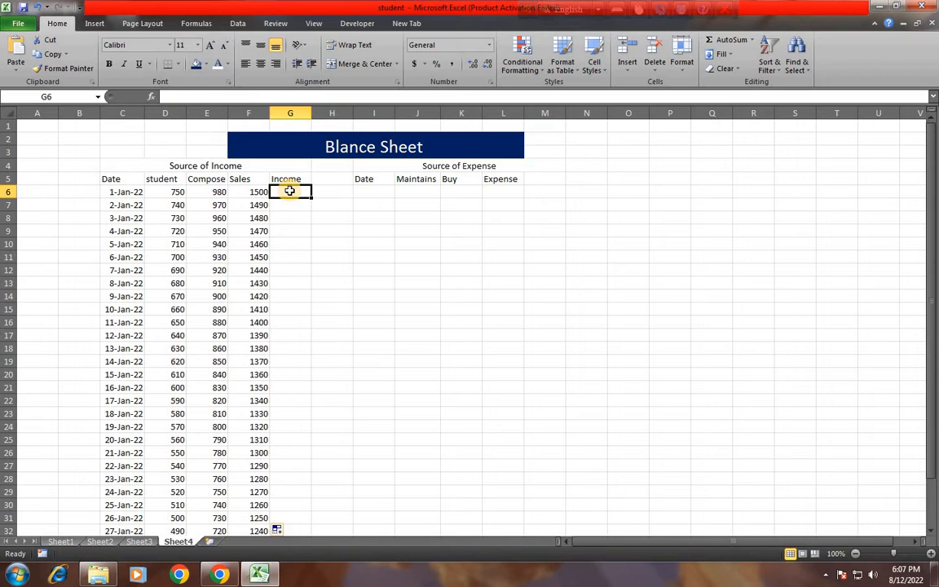
text(=)
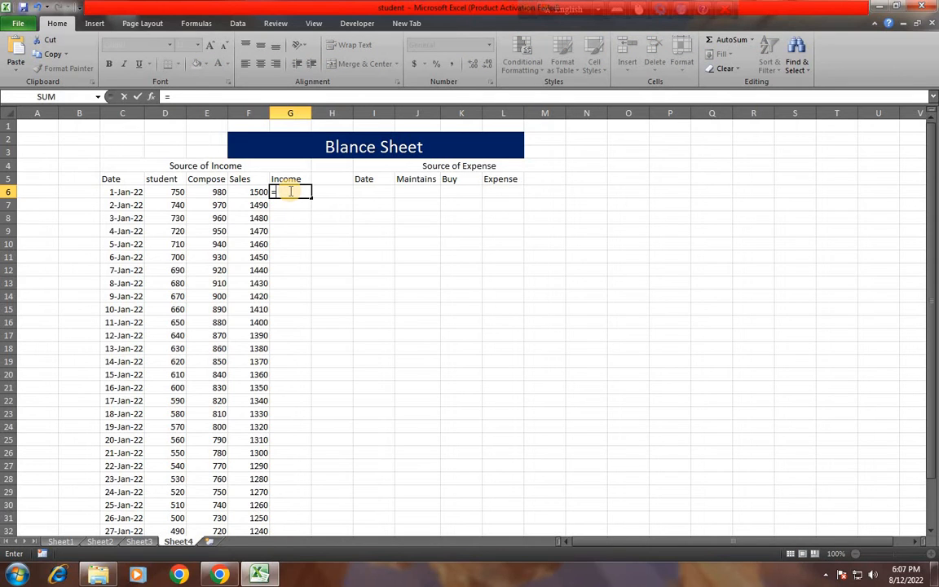
text(sum)
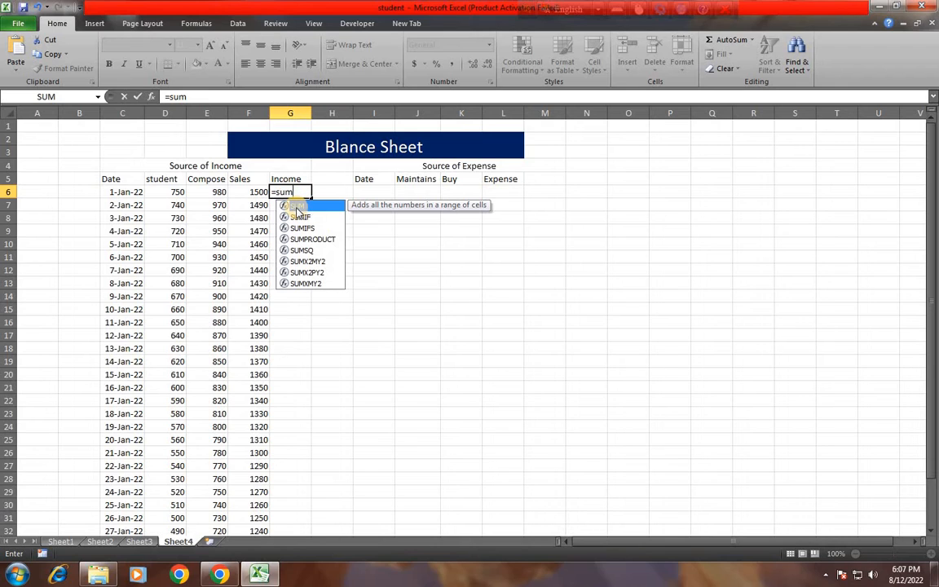
double_click(298, 211)
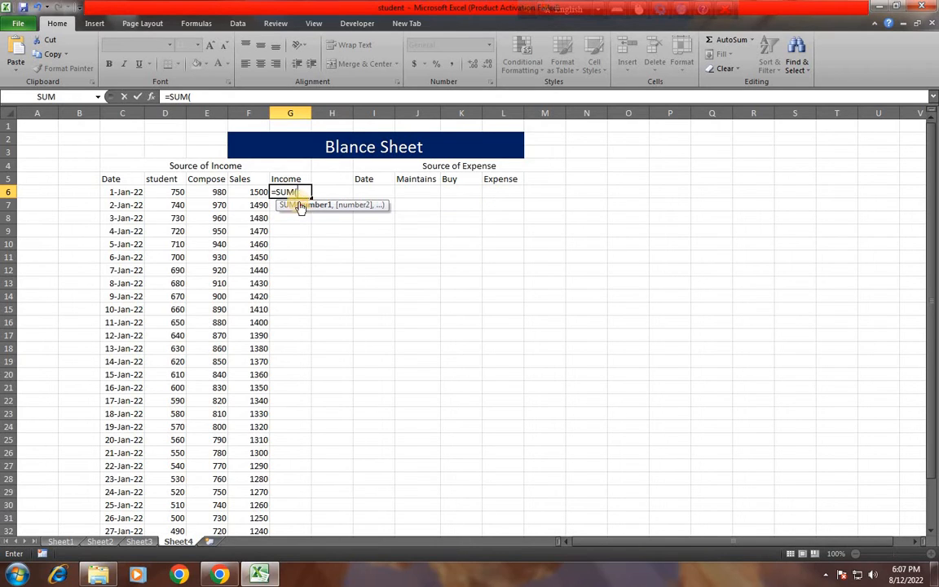
drag(171, 193, 246, 192)
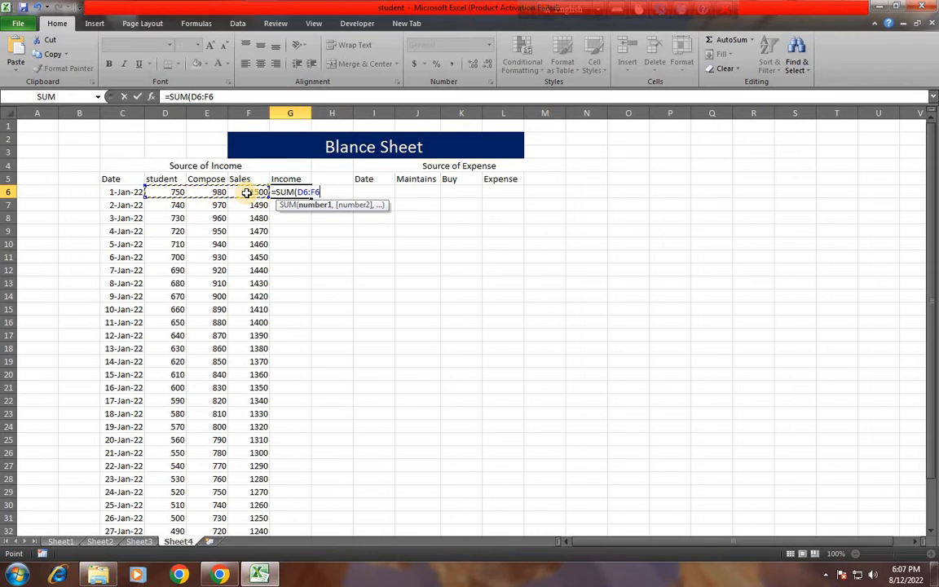
key(Return)
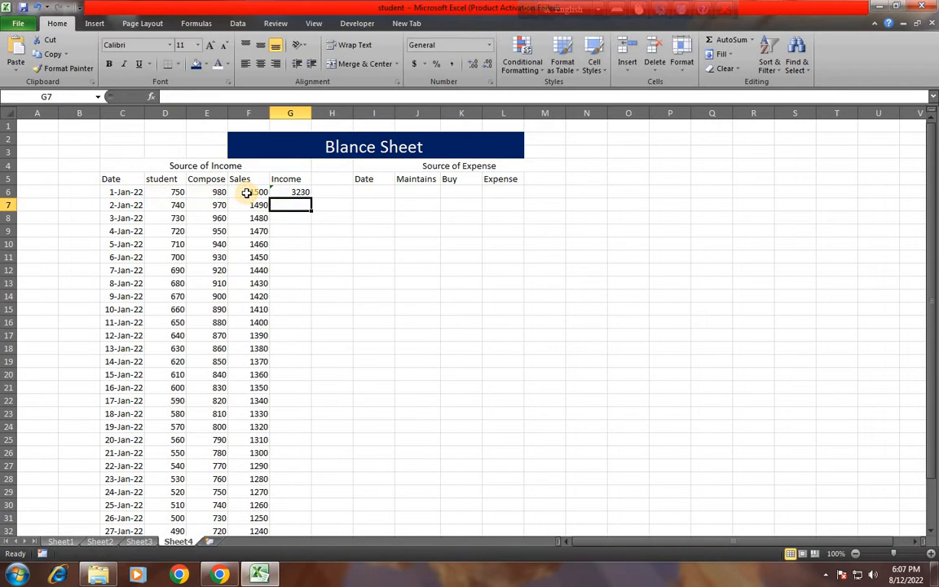
Step: Copy the SUM formula in G6 down the Income column to G35 and make the totals bold
click(304, 192)
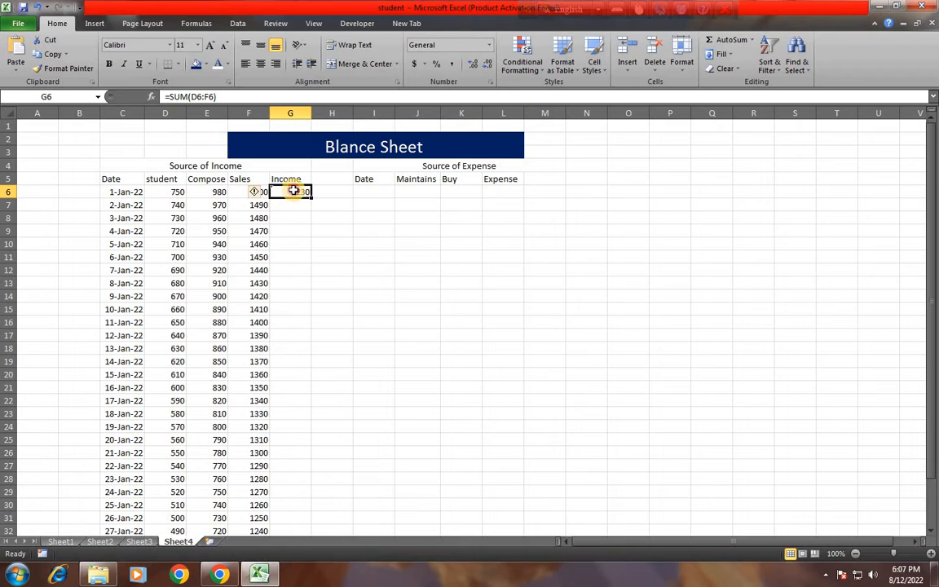
mouse_move(313, 198)
mouse_down()
mouse_move(311, 268)
mouse_move(306, 195)
mouse_up()
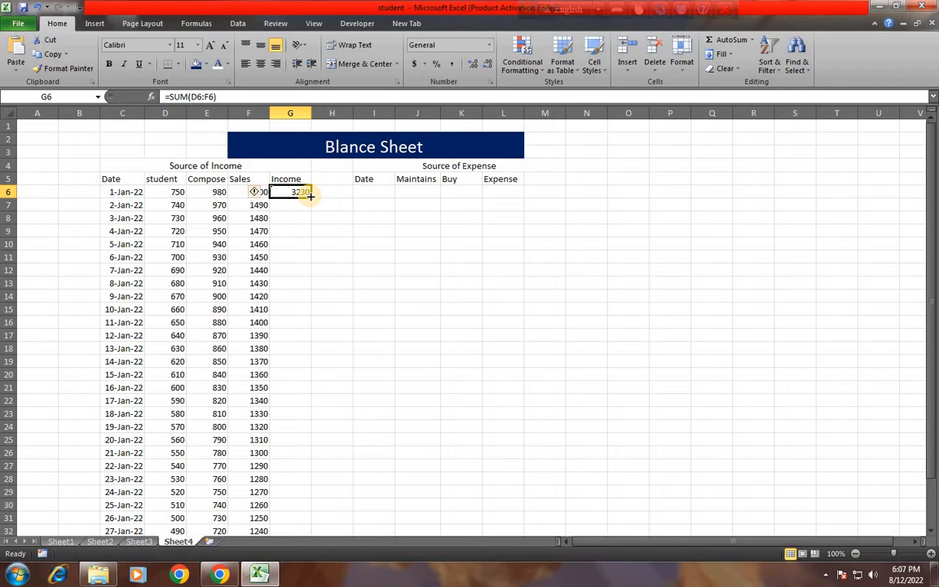
drag(310, 196, 295, 495)
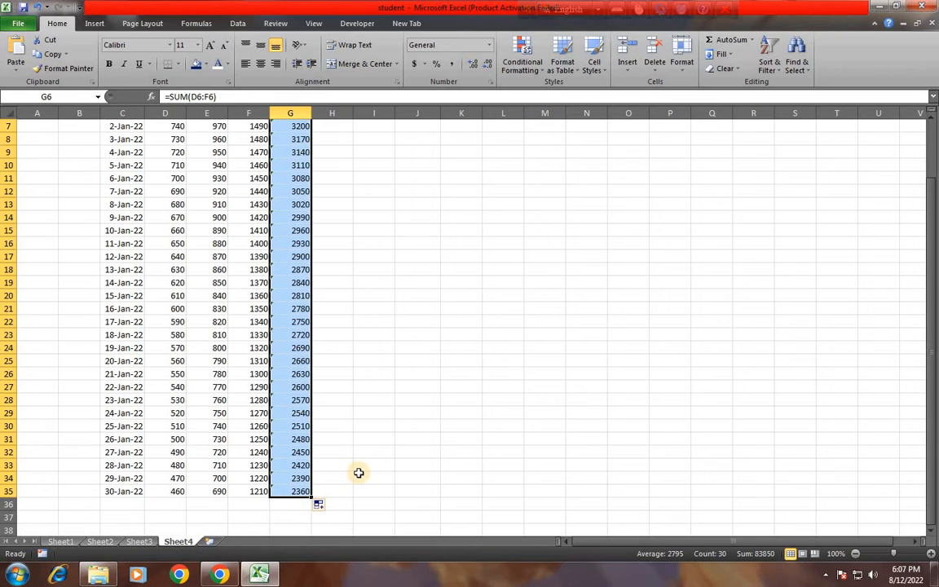
scroll(360, 465, up, 2)
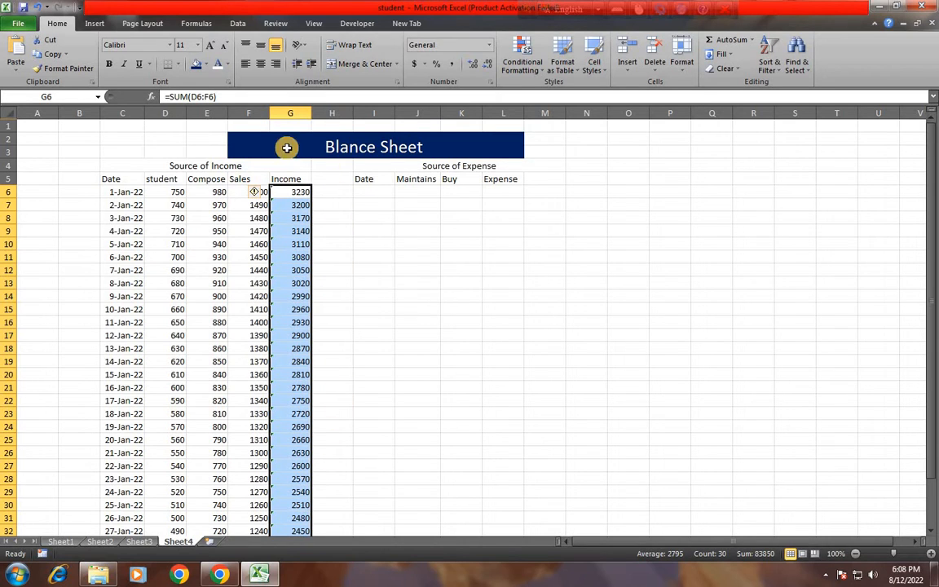
click(108, 64)
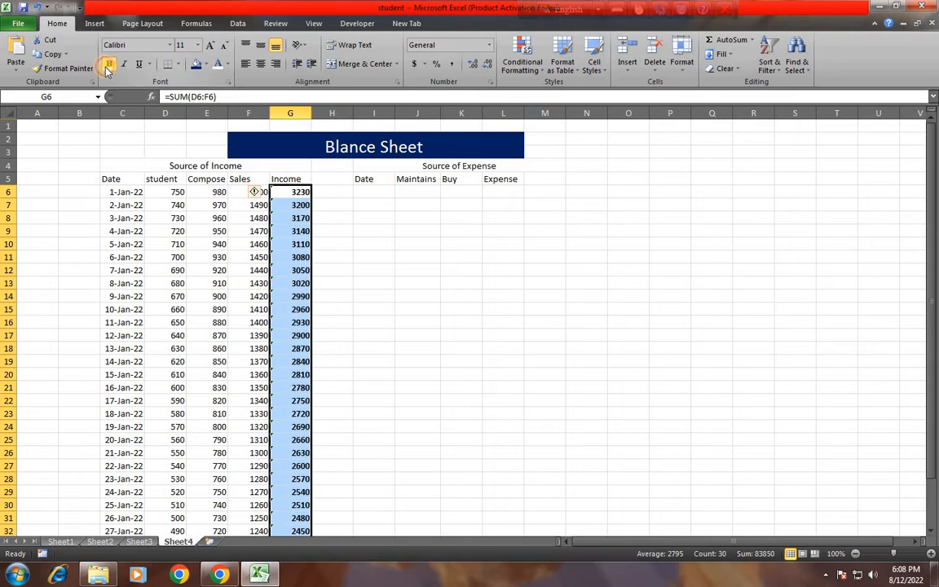
Step: Merge and center cells H5 to H35 and enter the text Monthly Calculation in the merged cell
click(334, 182)
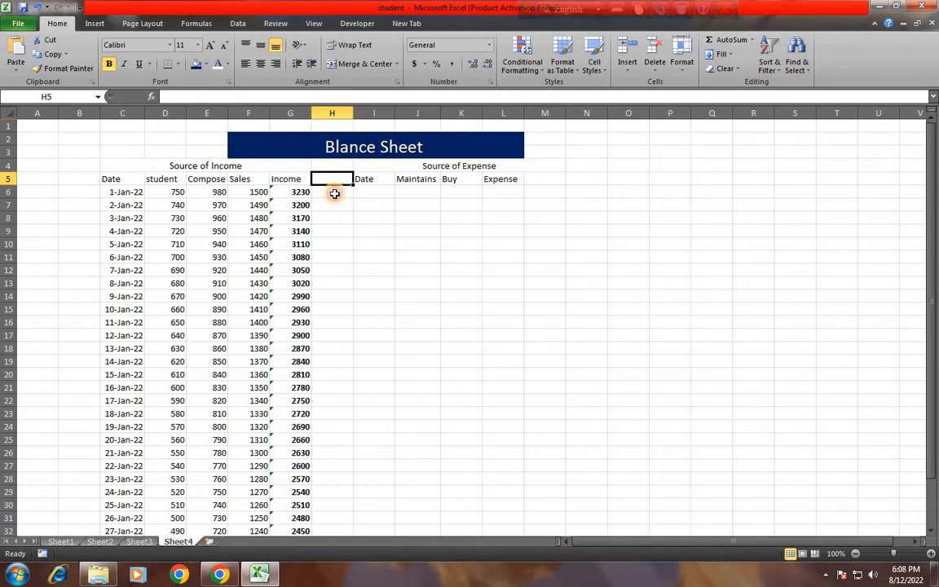
drag(334, 193, 333, 506)
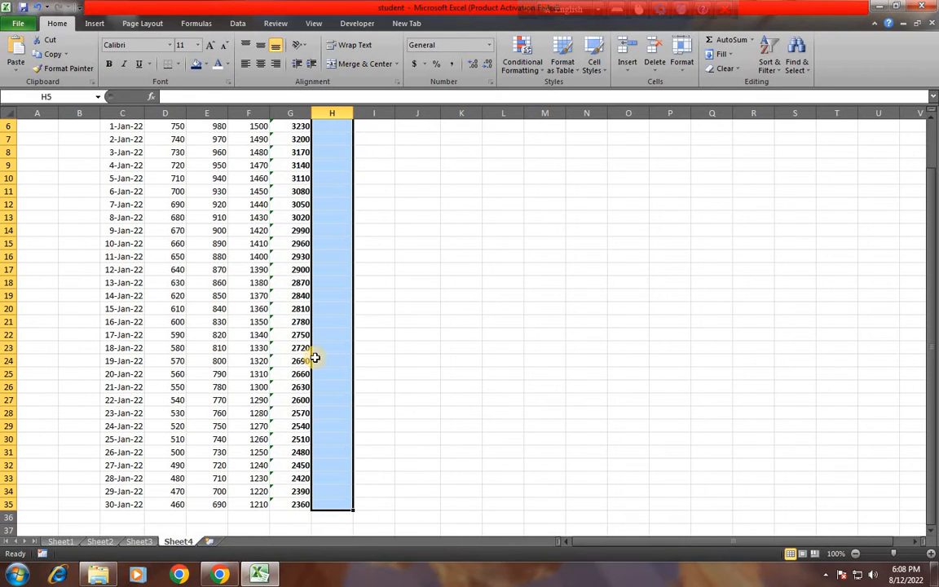
click(343, 65)
double_click(342, 250)
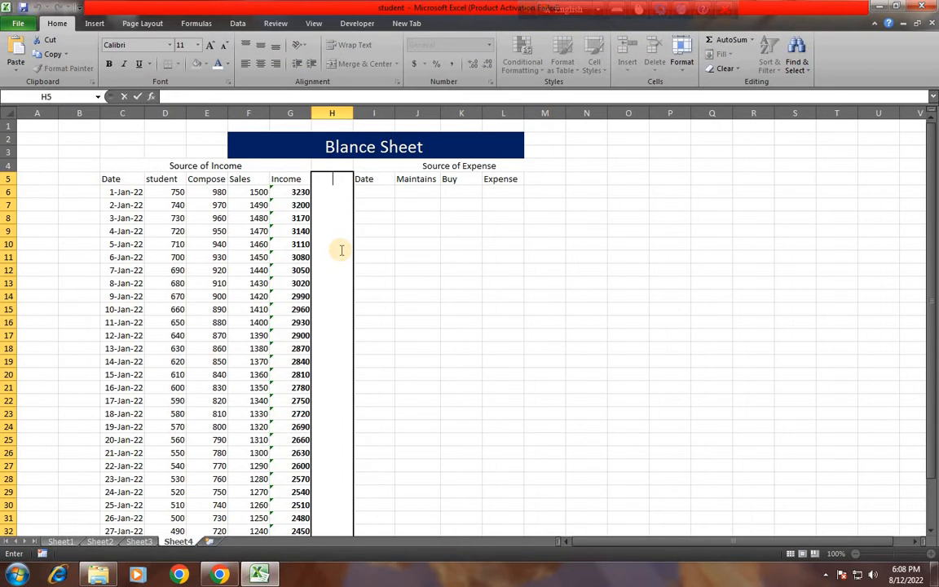
text(Monthly Calculation)
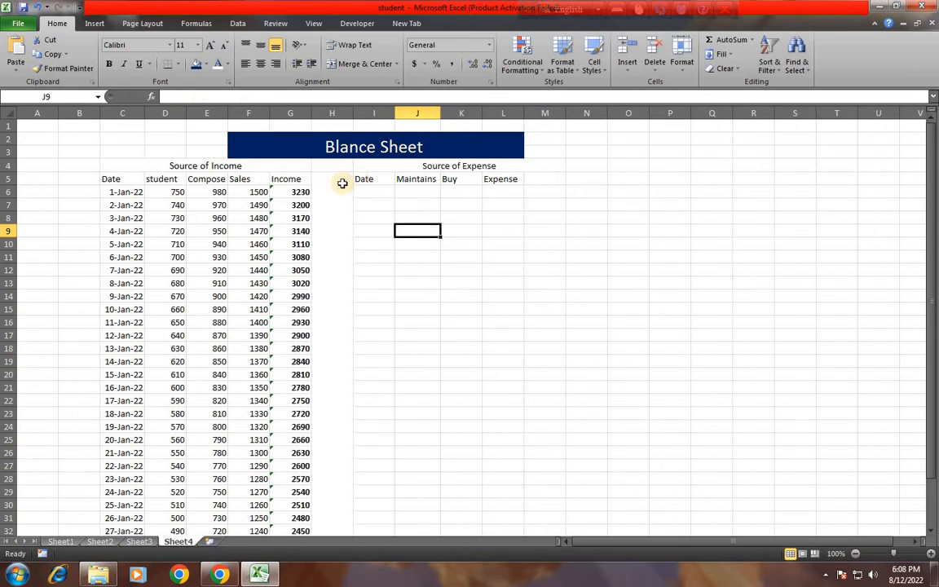
Step: Set the text orientation of the merged Monthly Calculation cell to 90 degrees
click(342, 182)
scroll(340, 293, down, 4)
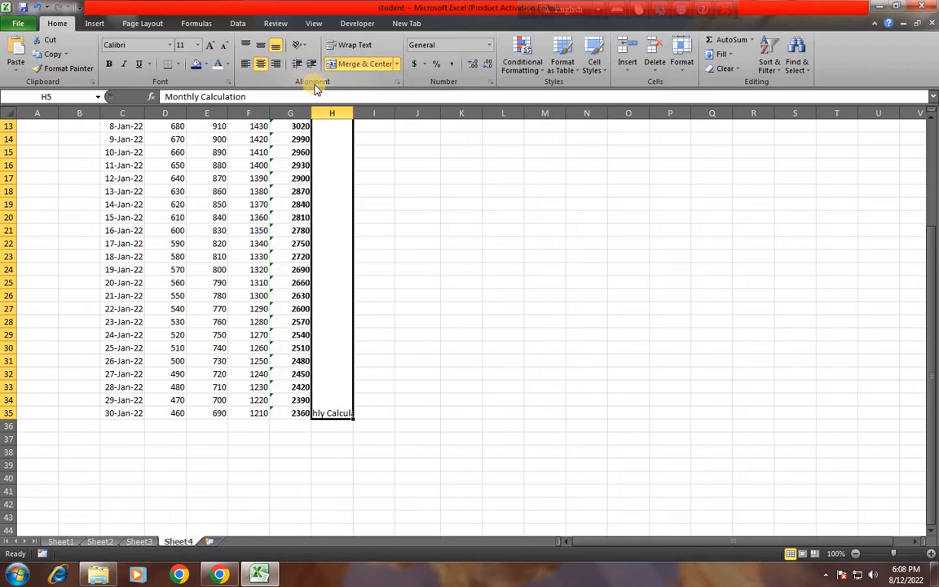
click(398, 85)
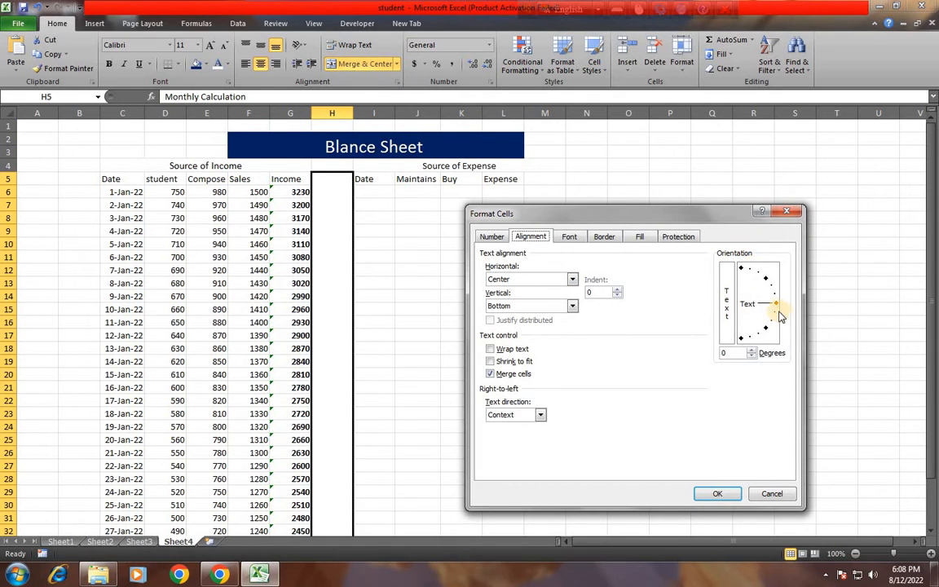
drag(777, 307, 741, 285)
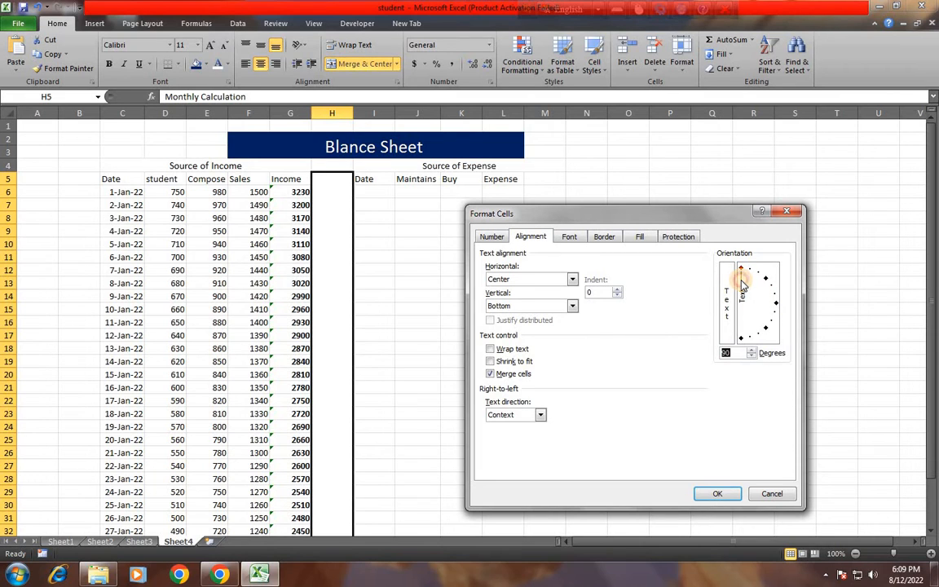
click(715, 495)
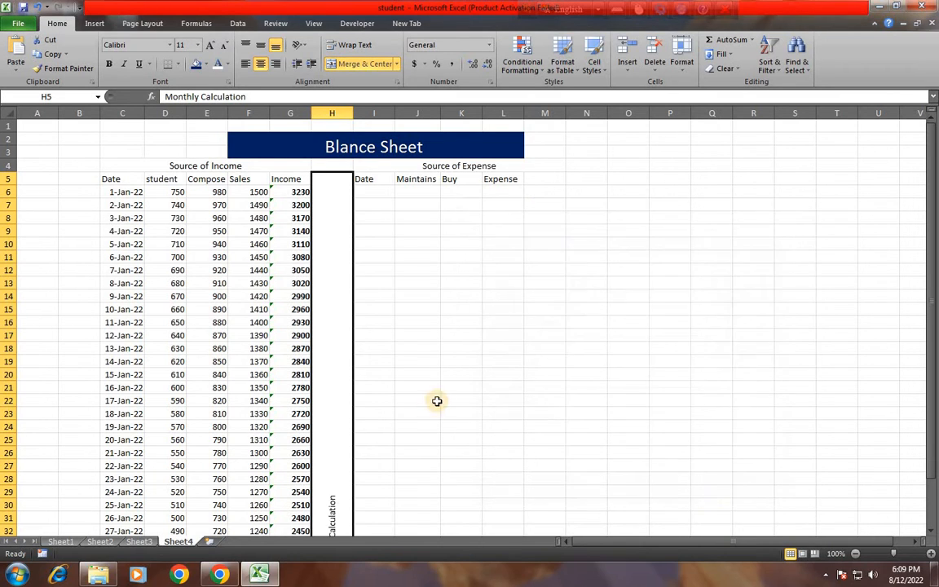
Step: Align the rotated Monthly Calculation text to the vertical middle of its merged cell
scroll(346, 481, down, 2)
click(372, 466)
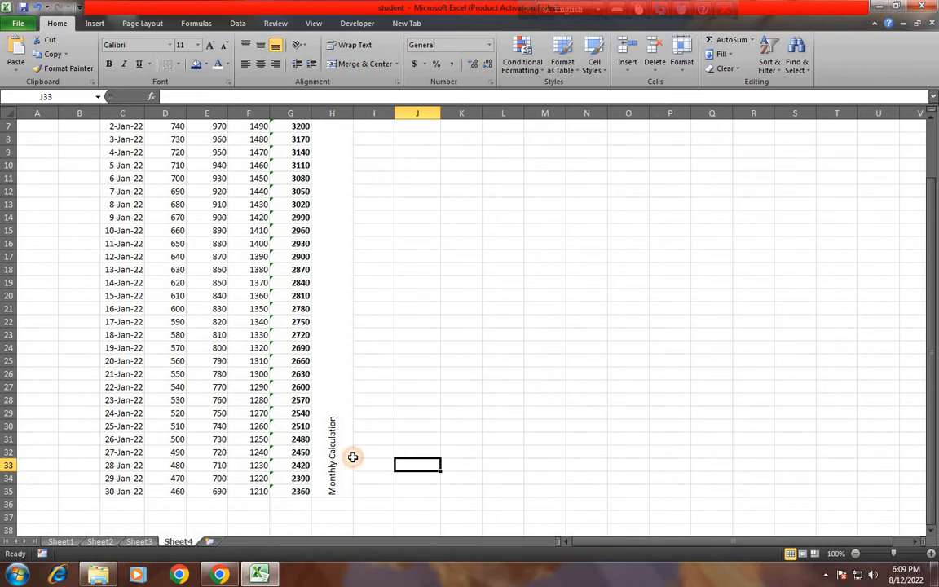
click(342, 449)
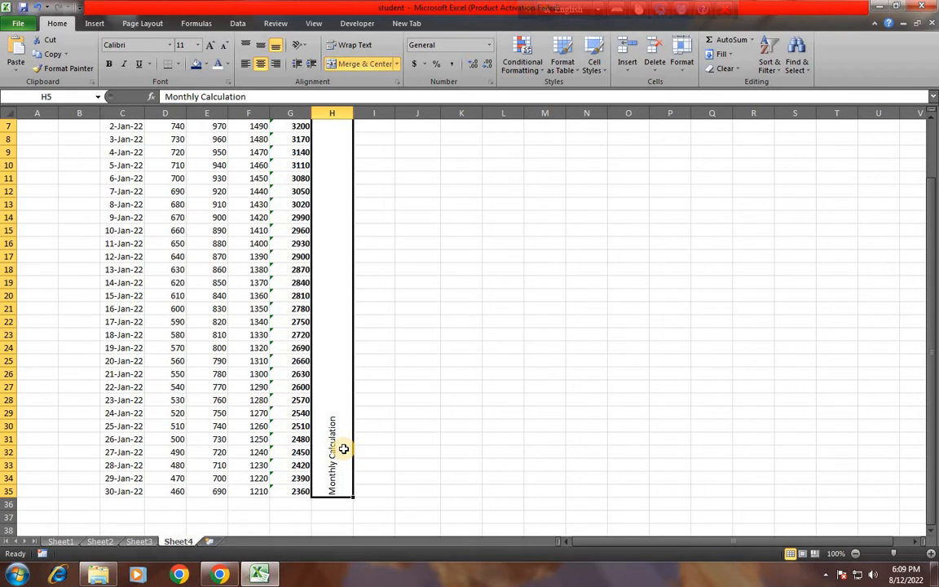
click(261, 49)
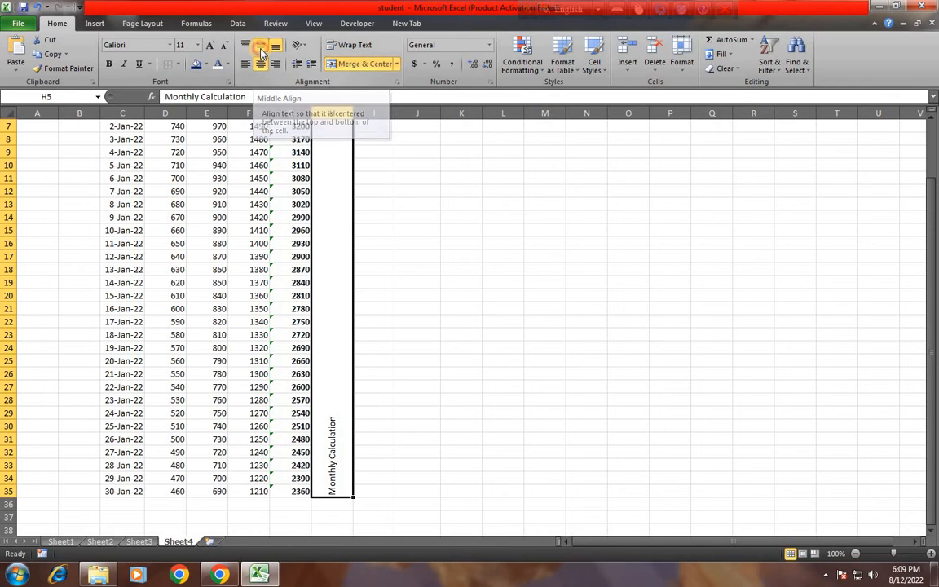
scroll(335, 315, up, 2)
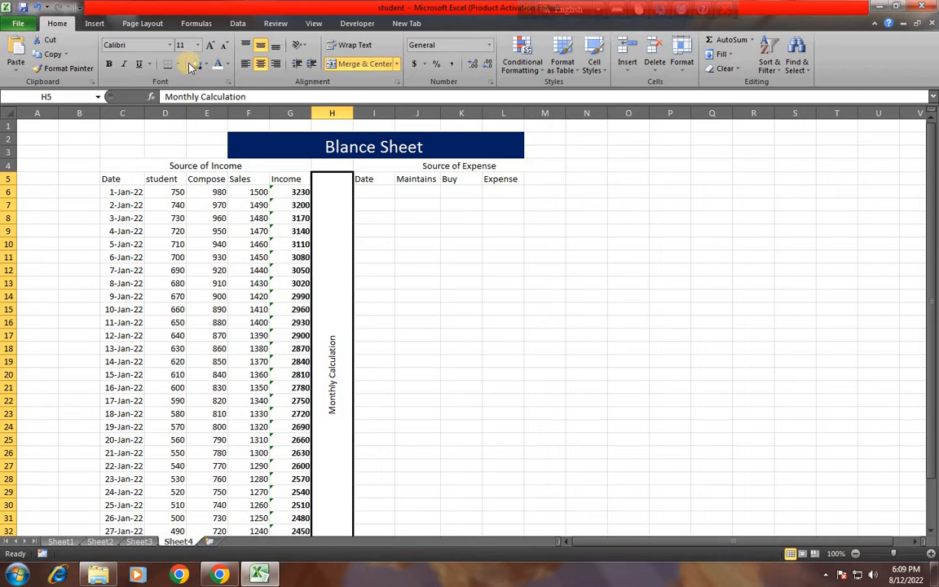
Step: Enlarge the Monthly Calculation text to font size 36
click(211, 46)
click(211, 46)
click(211, 46)
click(211, 45)
click(211, 46)
click(211, 45)
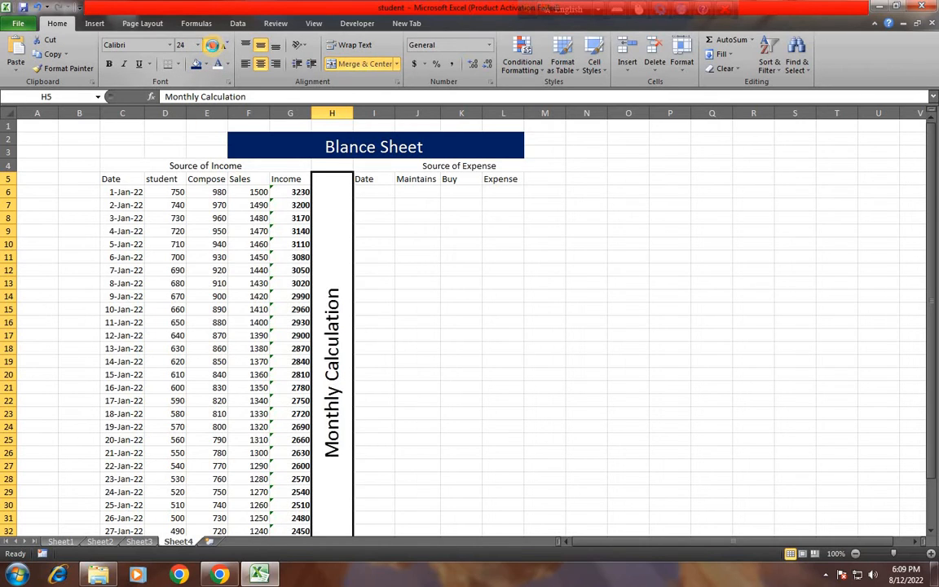
click(212, 45)
click(211, 46)
click(211, 46)
click(461, 322)
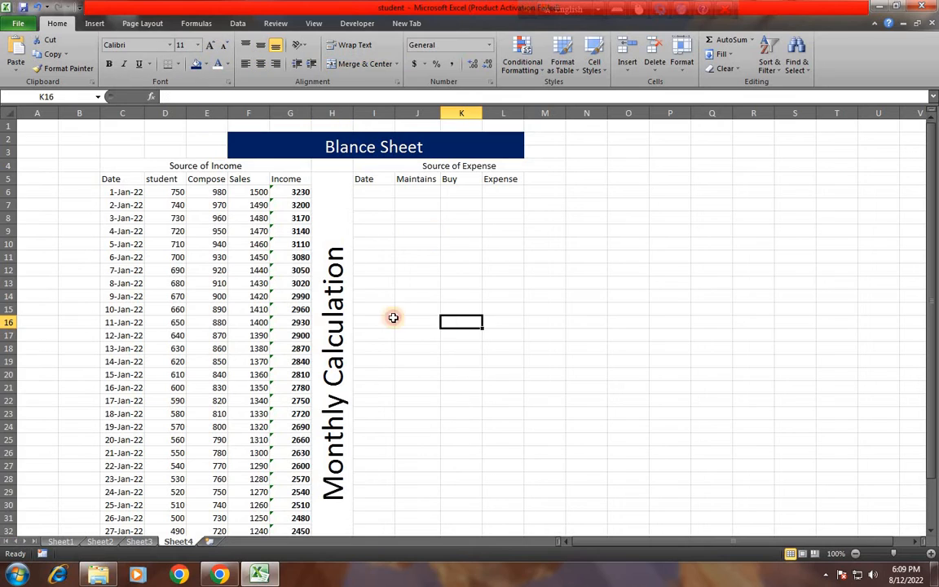
Step: Give the merged Monthly Calculation cell a light blue fill and white text
click(320, 179)
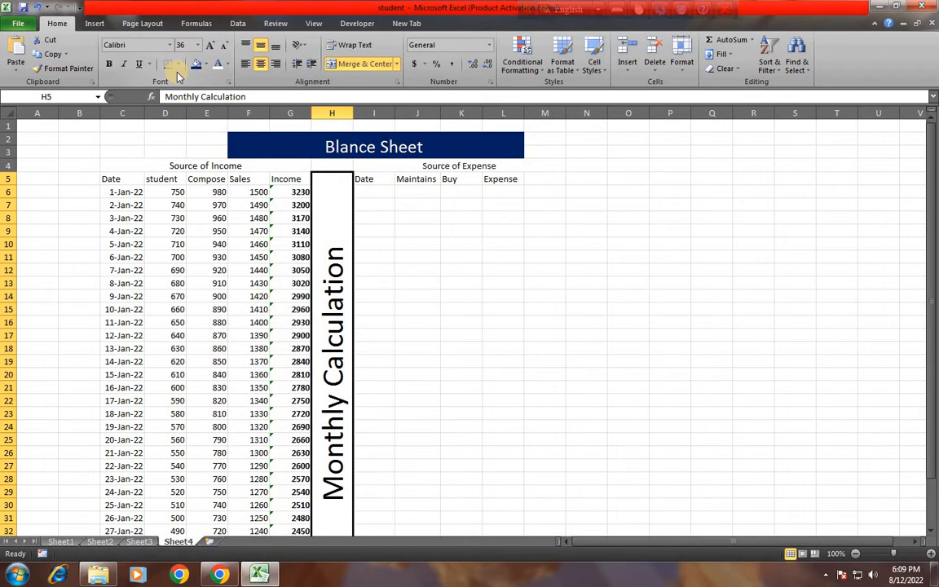
click(207, 66)
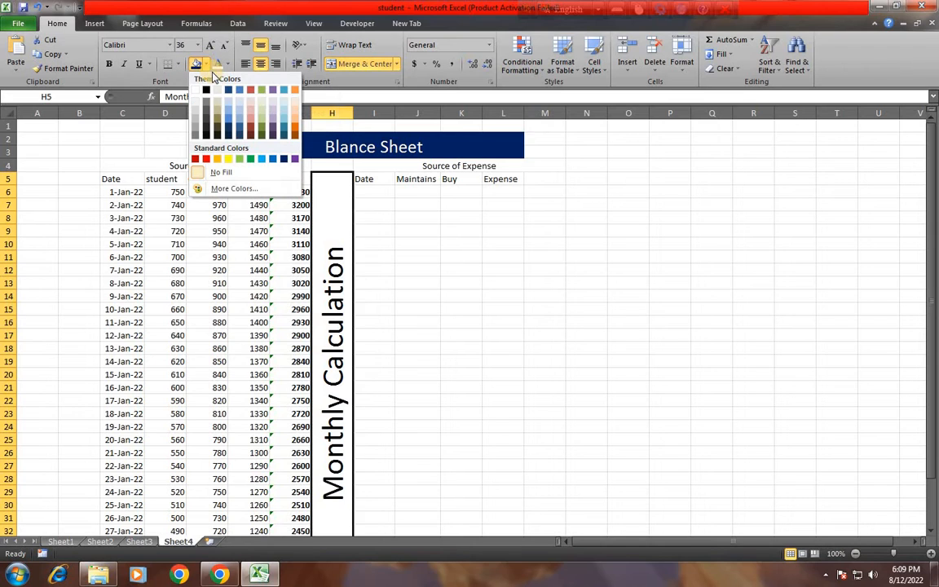
click(232, 116)
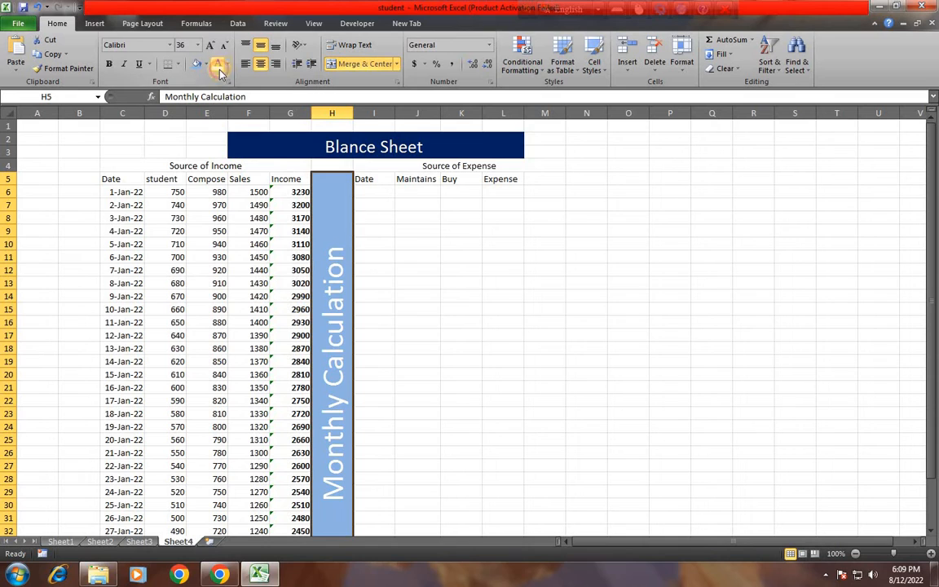
click(402, 398)
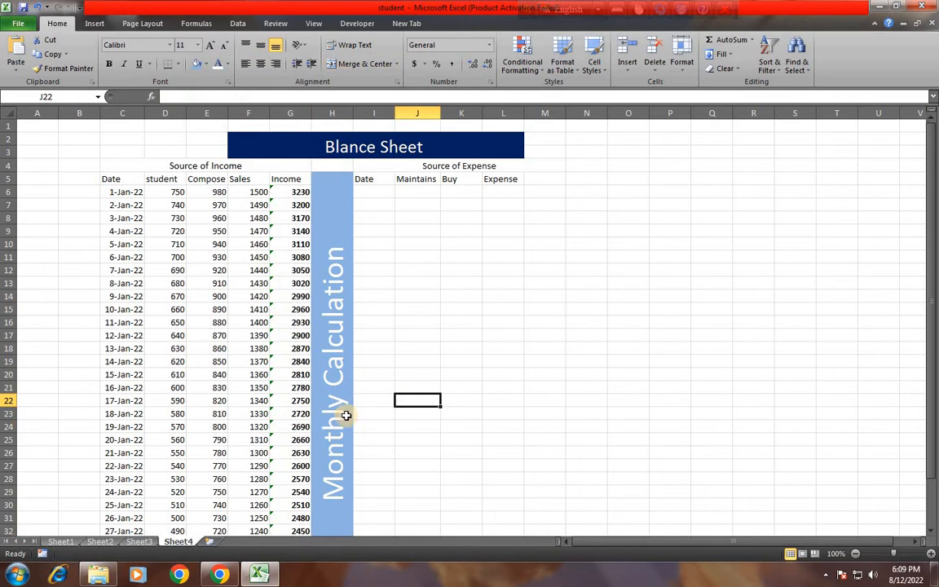
click(330, 367)
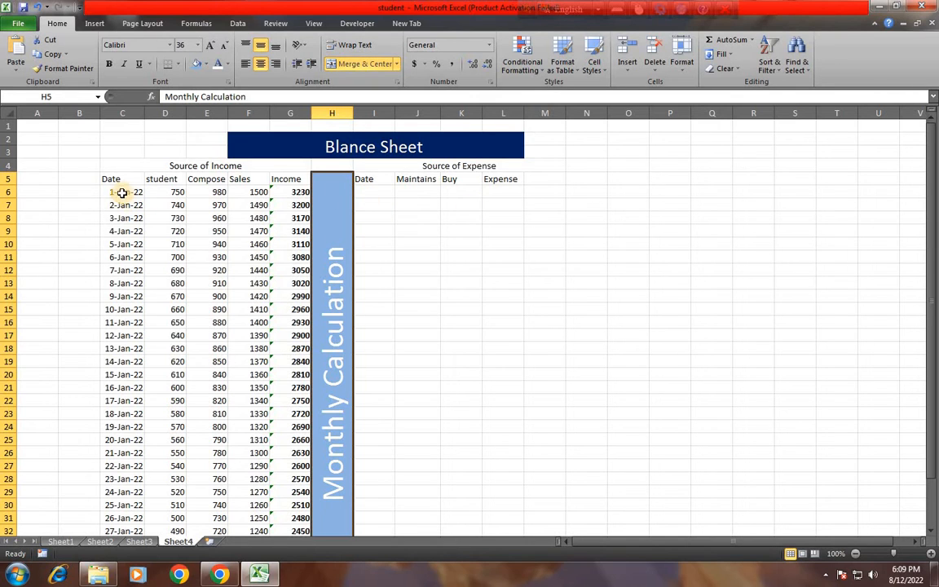
Step: Copy the income dates in C6:C35 to the expense Date column starting at I6, and widen column I slightly
drag(122, 192, 122, 516)
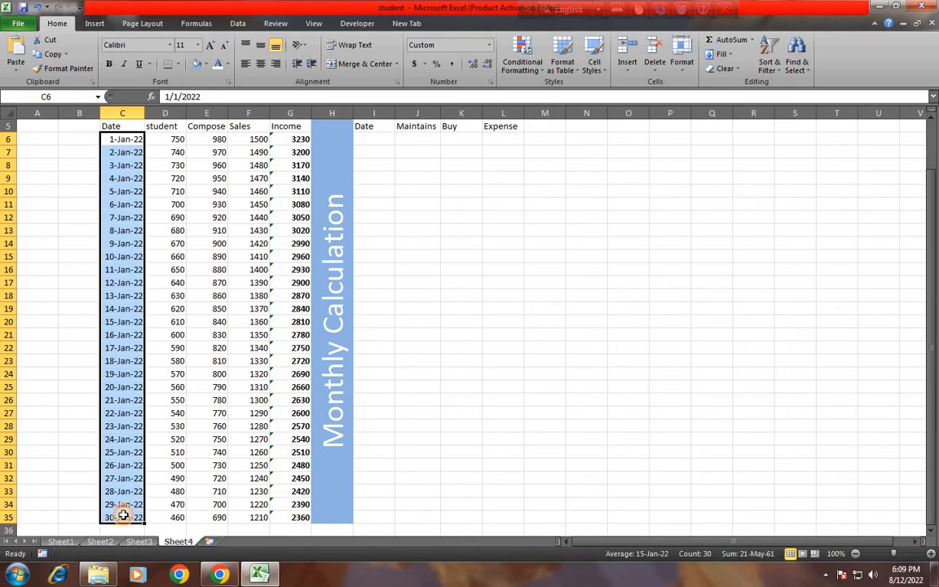
click(49, 54)
scroll(517, 424, up, 2)
click(376, 192)
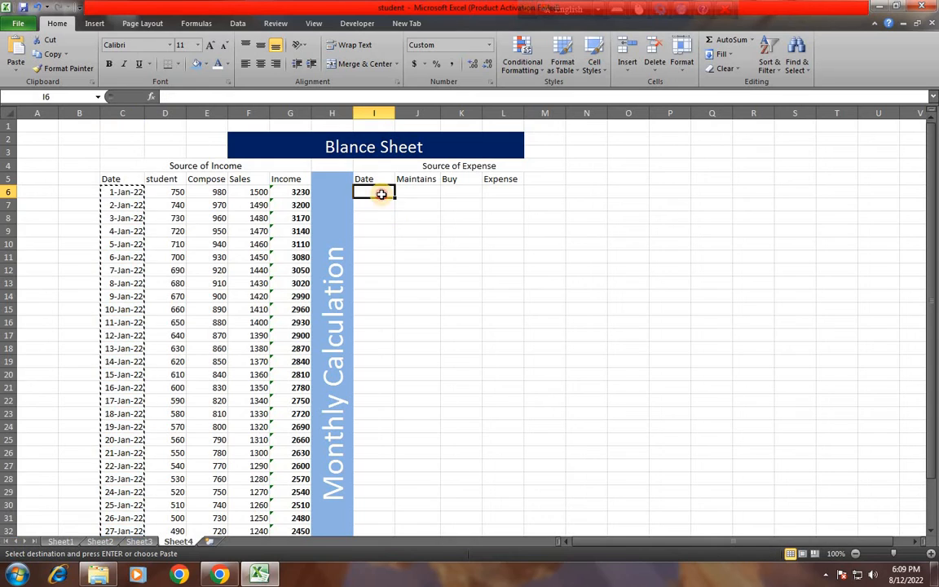
click(15, 53)
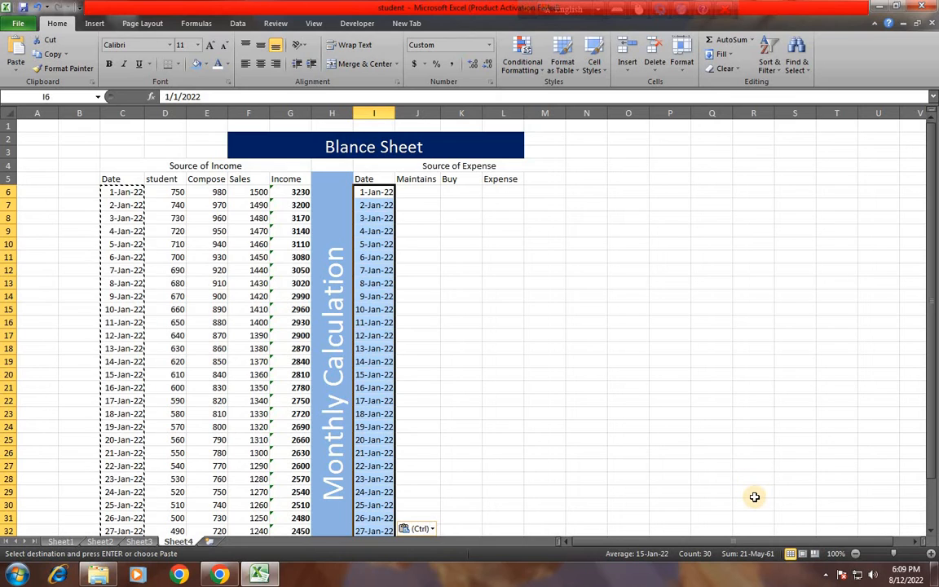
click(427, 194)
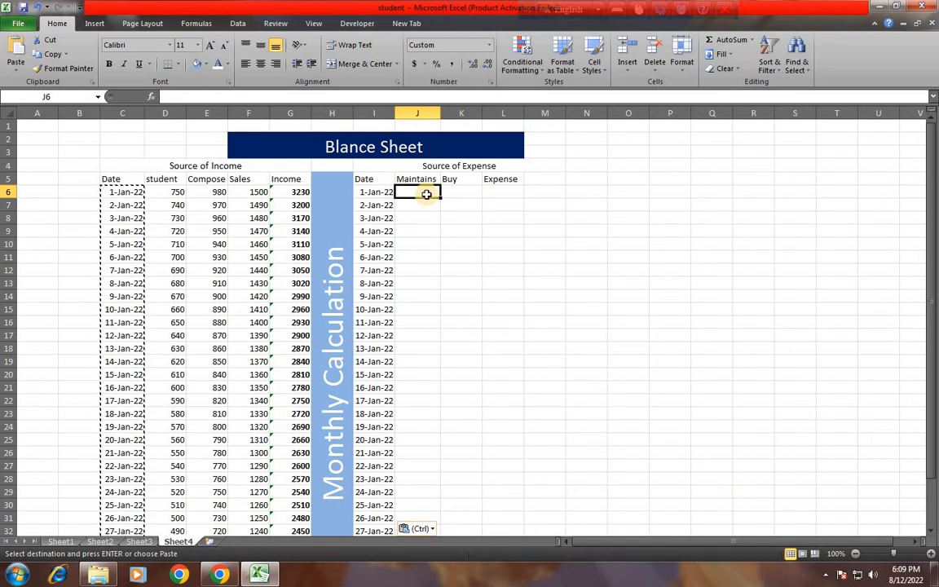
drag(395, 112, 401, 113)
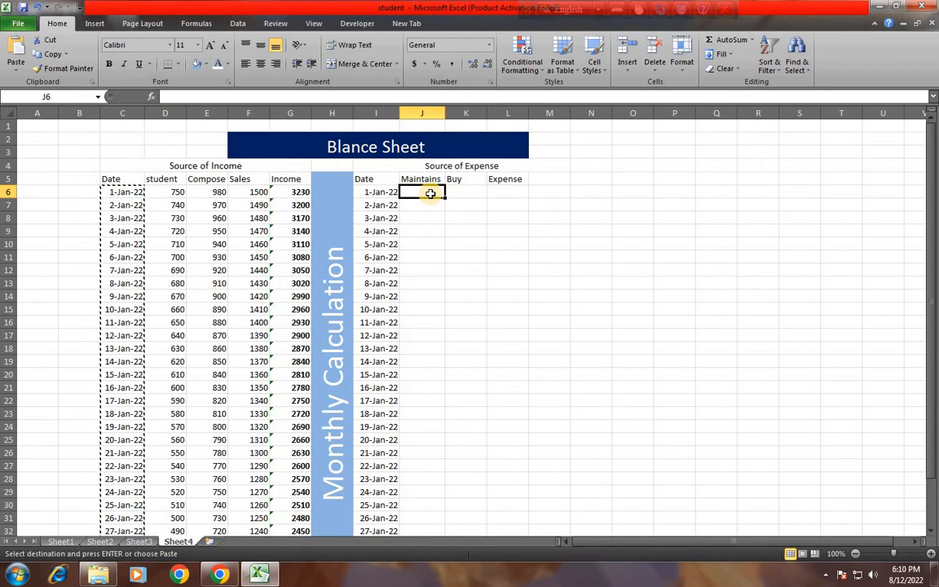
Step: Enter 680 in J6 and 670 in J7 under Maintains, and fill the series down the dated rows
text(6)
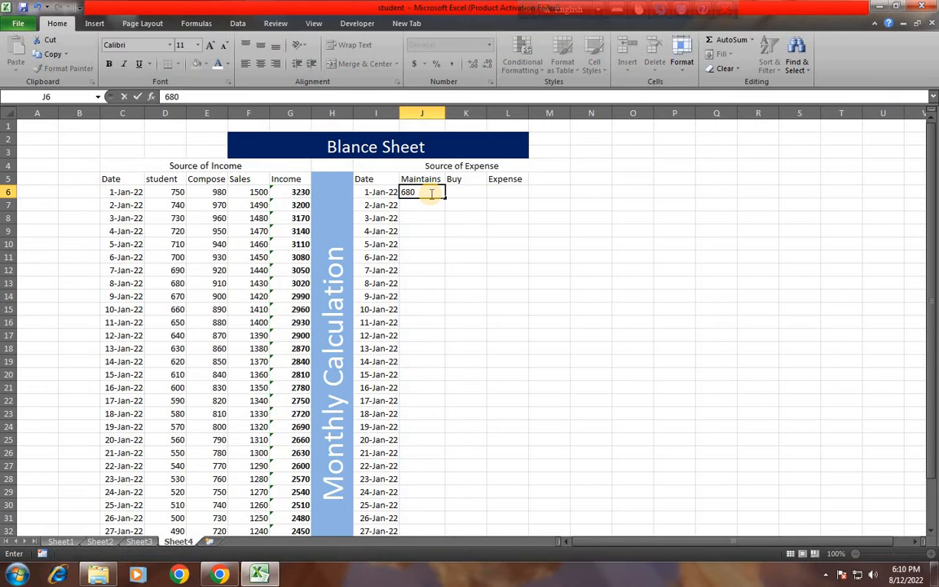
text(80)
key(Return)
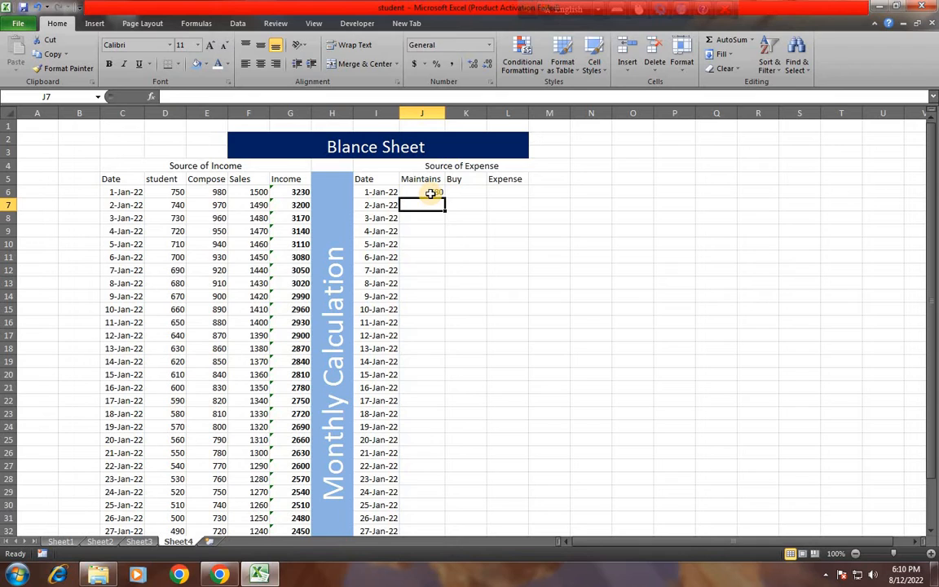
text(670)
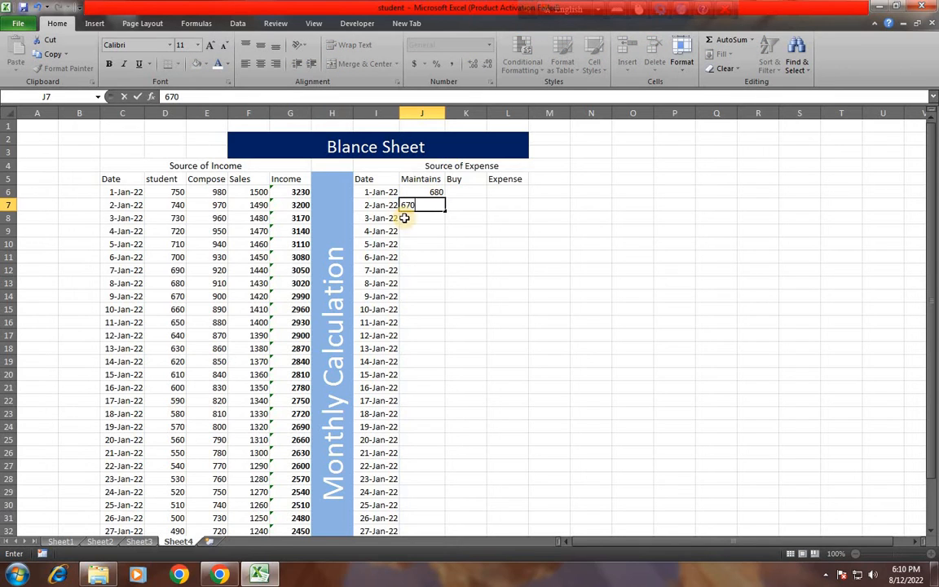
key(Return)
click(430, 194)
drag(430, 194, 440, 518)
scroll(461, 432, up, 2)
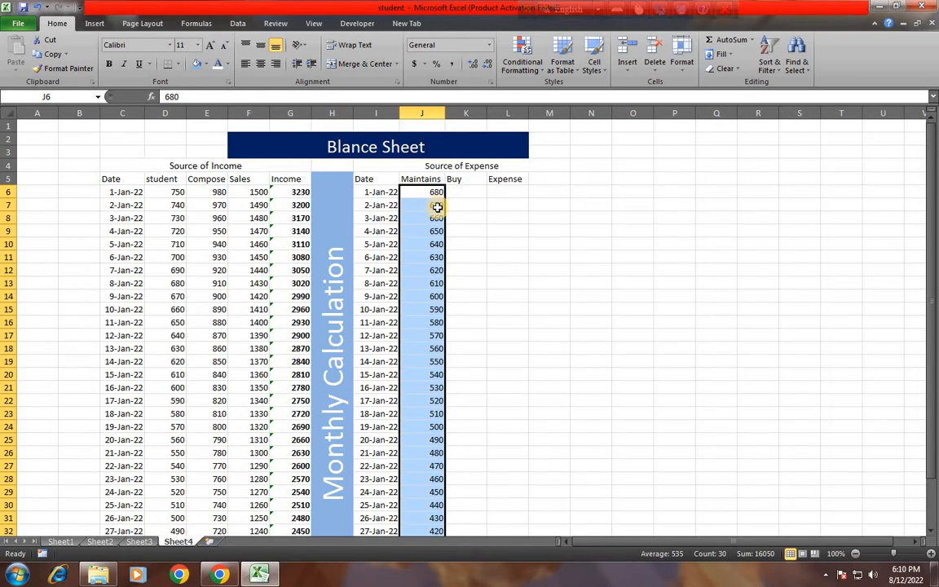
Step: Enter 760 in K6 and 750 in K7 under Buy, and fill the series down the dated rows
click(463, 194)
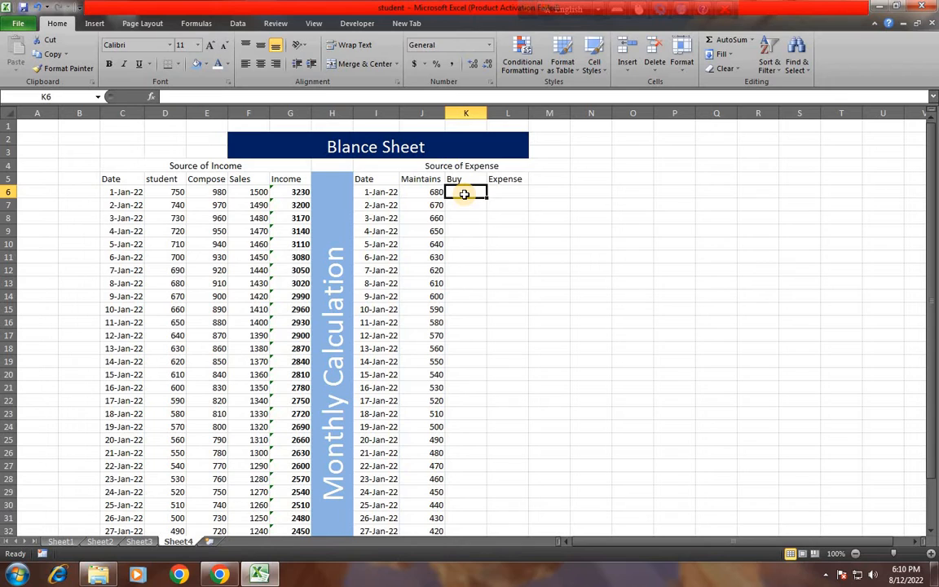
text(760)
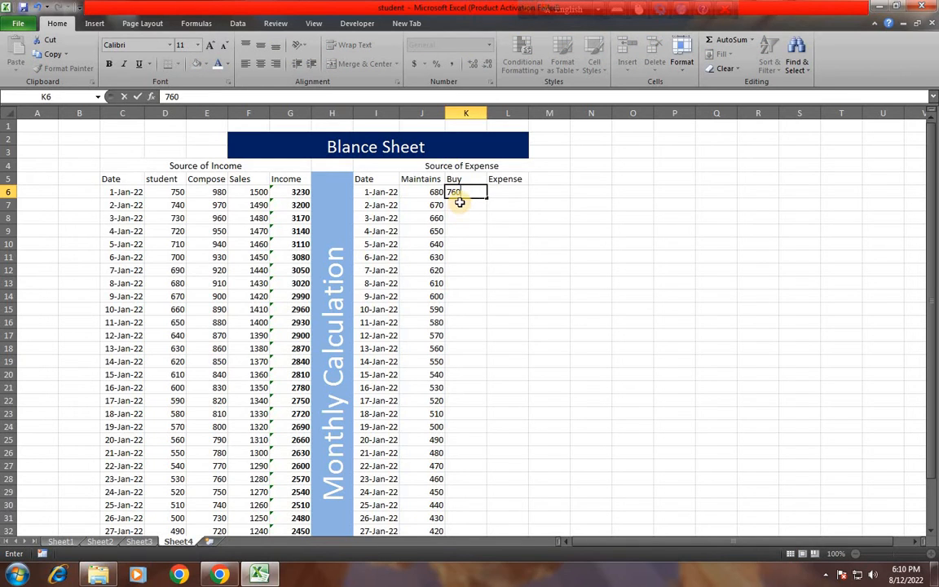
click(457, 207)
text(75)
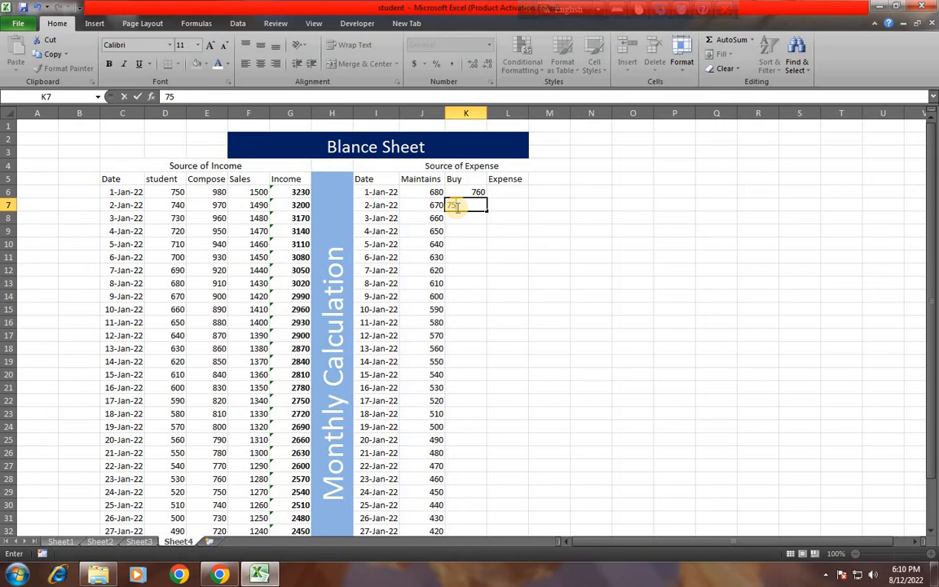
text(0)
click(482, 256)
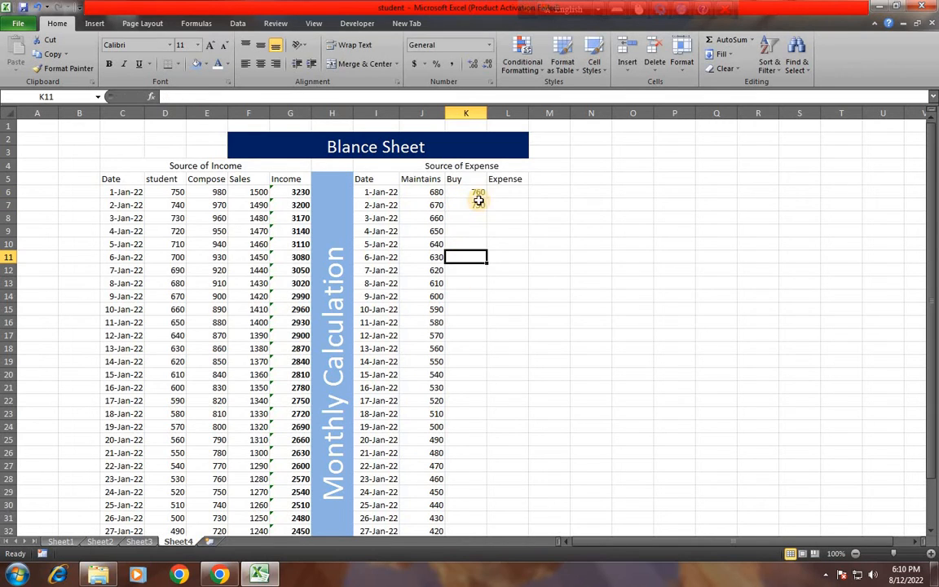
click(480, 192)
drag(480, 192, 481, 202)
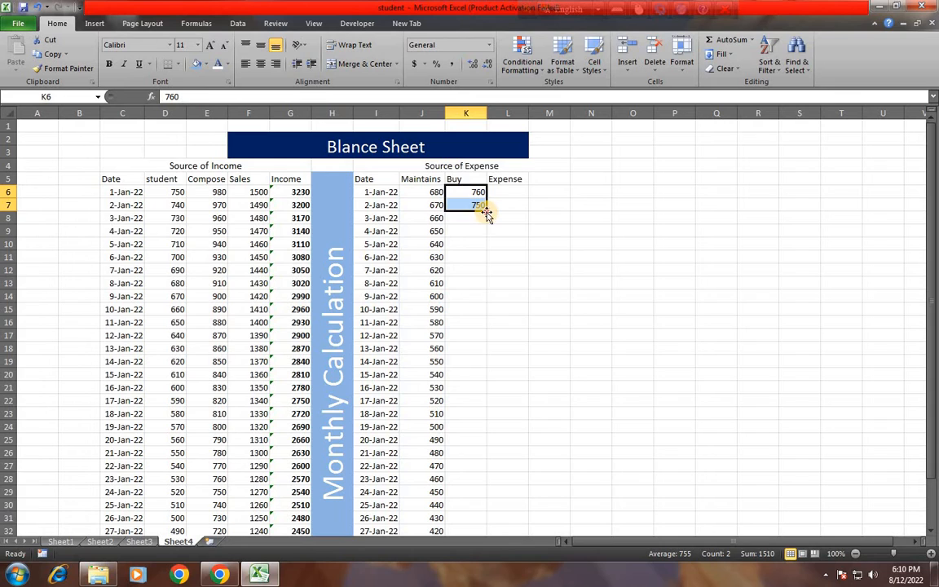
double_click(486, 209)
Step: Try totalling the first day's expenses in L6 with a typed =SUM(J6:K6) formula, and clear the cell again
click(498, 191)
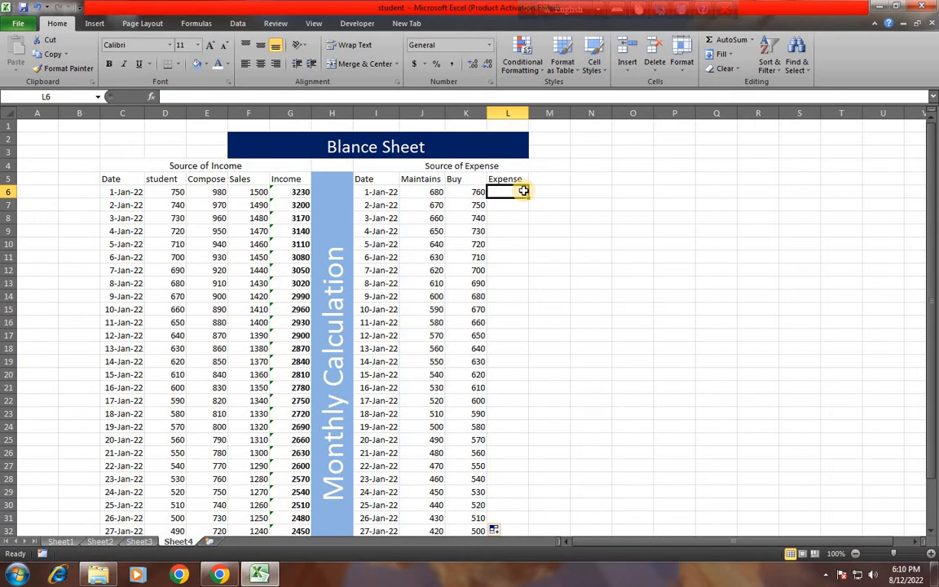
text(=)
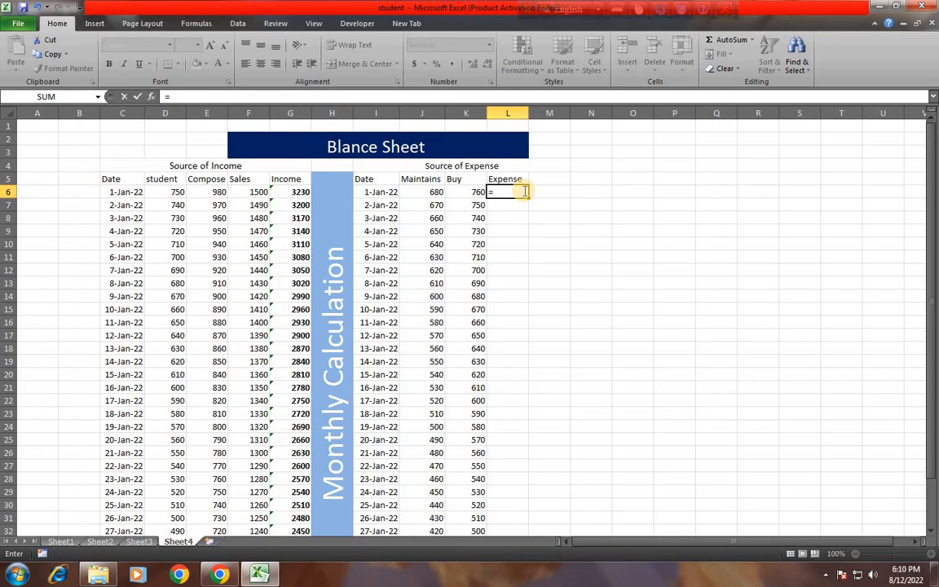
text(sum)
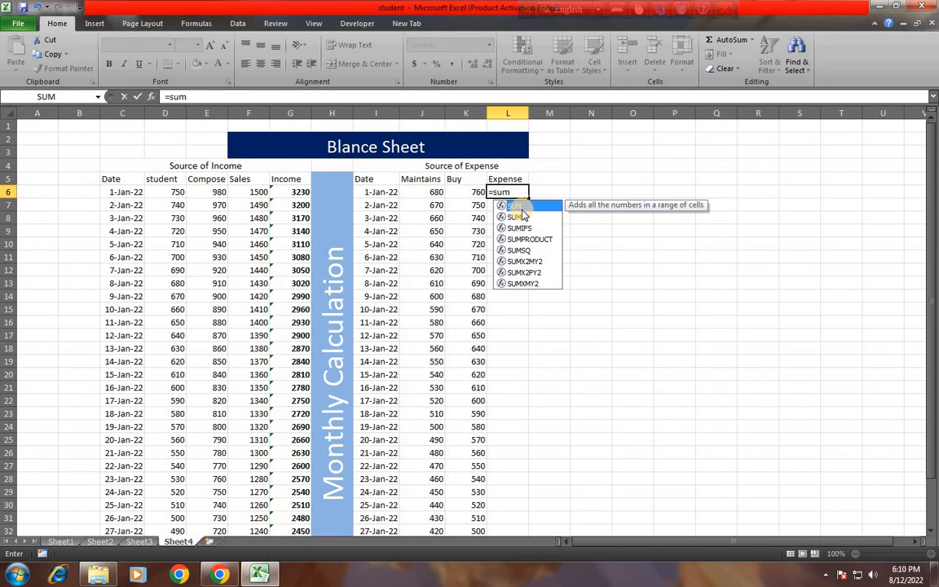
key(Tab)
drag(434, 192, 467, 192)
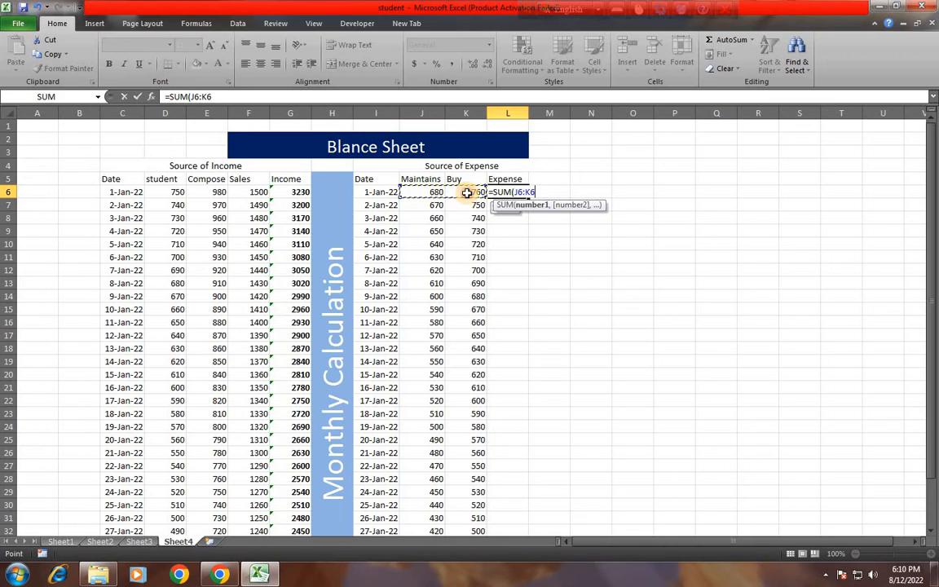
key(Return)
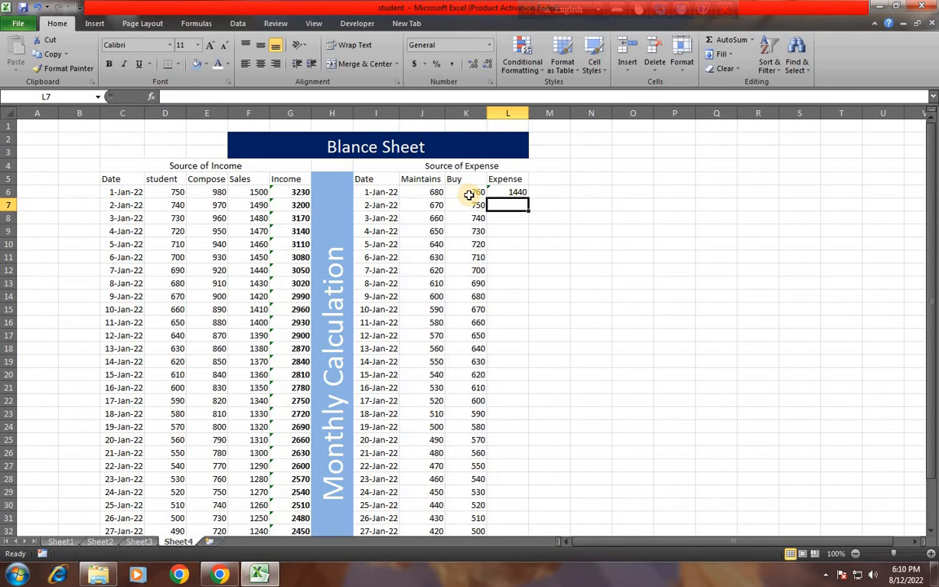
click(519, 192)
key(Delete)
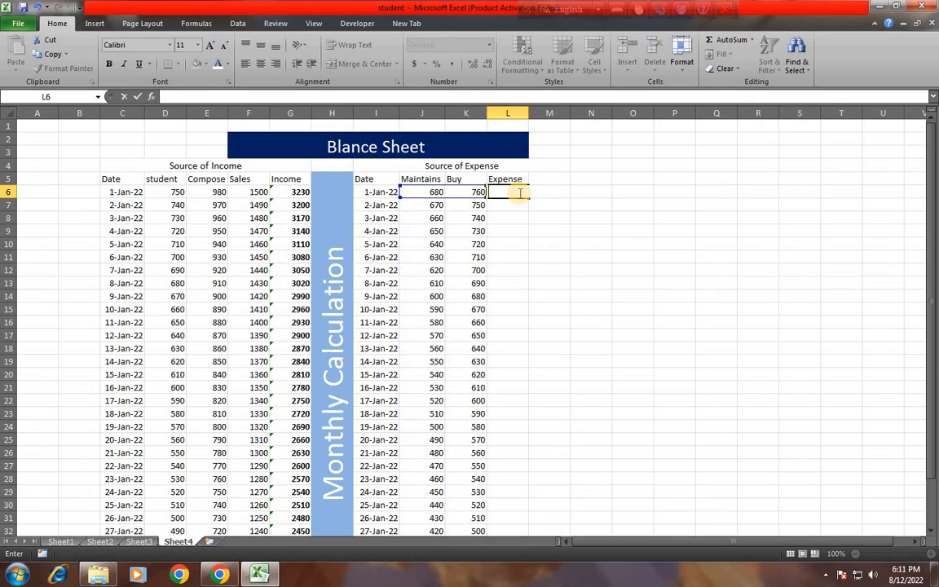
click(515, 216)
Step: AutoSum the 1-Jan-22 Maintains and Buy amounts into L6 and fill the Expense formula down to L35
drag(436, 192, 508, 192)
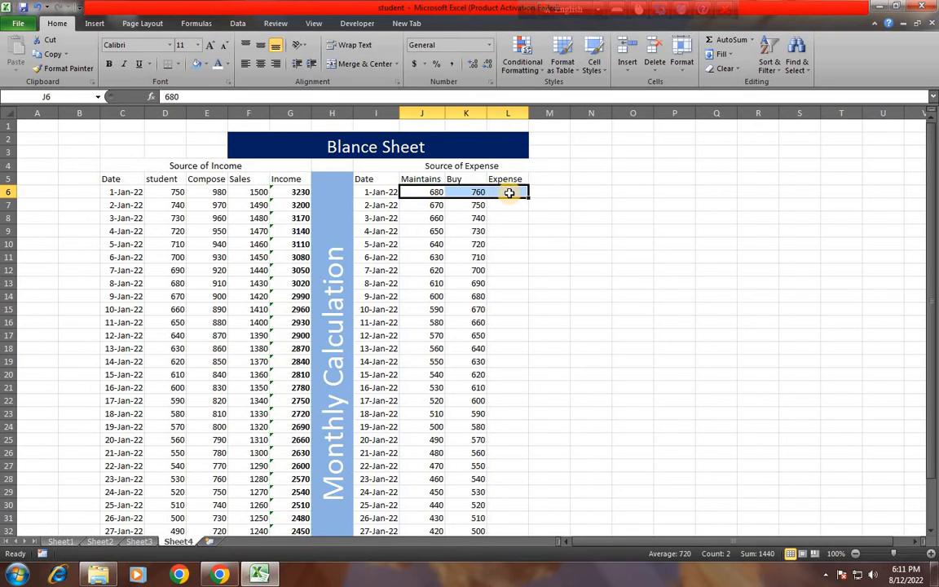
click(723, 42)
click(507, 204)
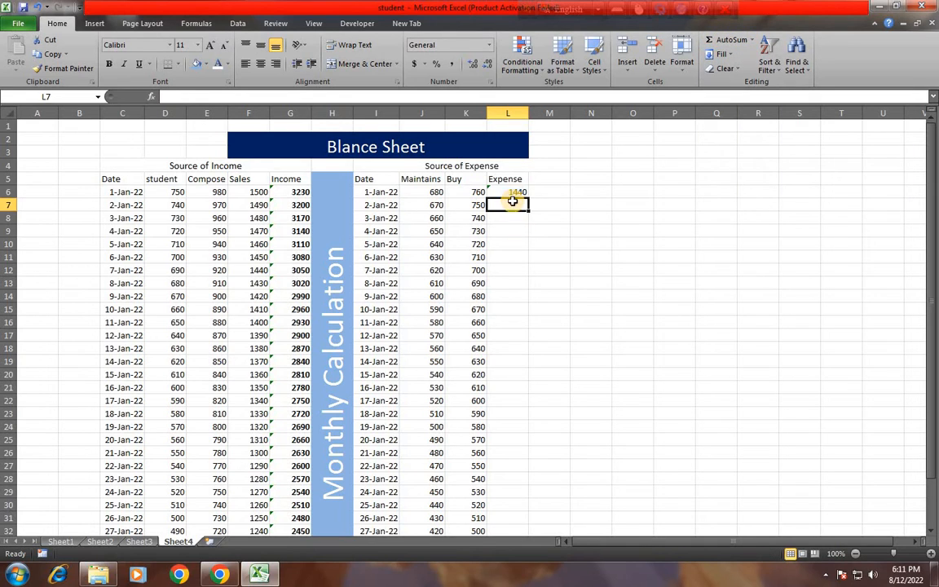
click(514, 193)
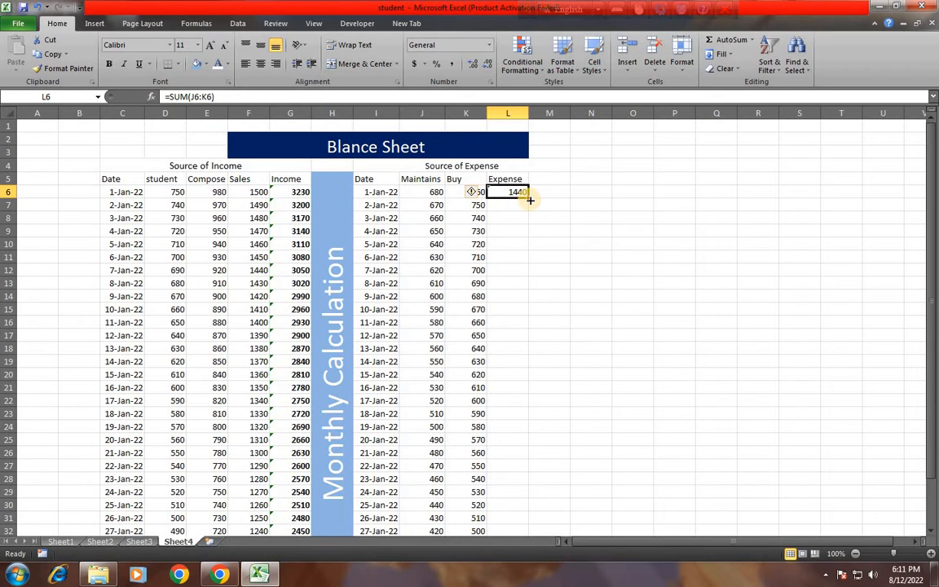
drag(529, 200, 532, 528)
scroll(530, 359, down, 5)
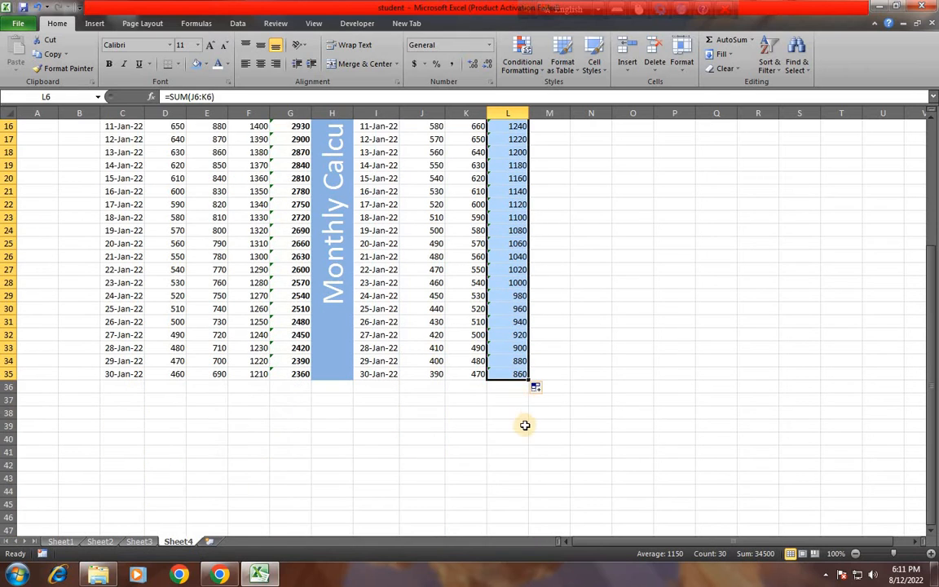
scroll(523, 407, up, 5)
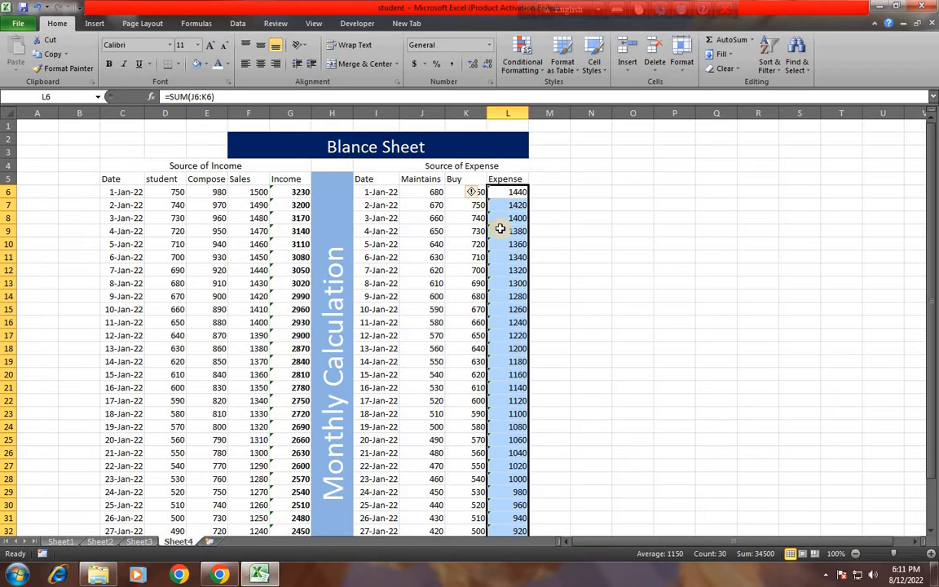
Step: Merge and center E36:E38 below the income table and enter the label Grand Total Income
scroll(493, 273, down, 4)
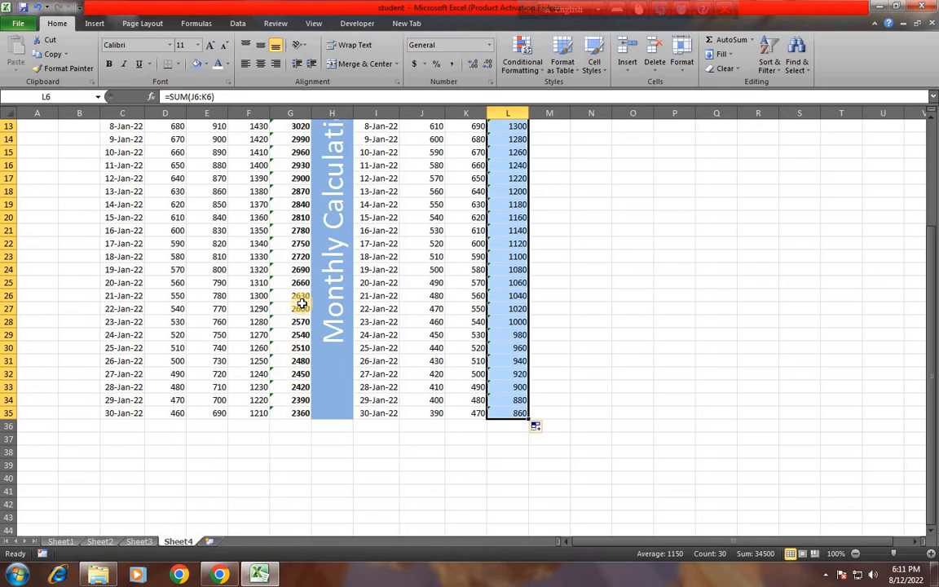
scroll(300, 245, up, 2)
scroll(301, 330, down, 1)
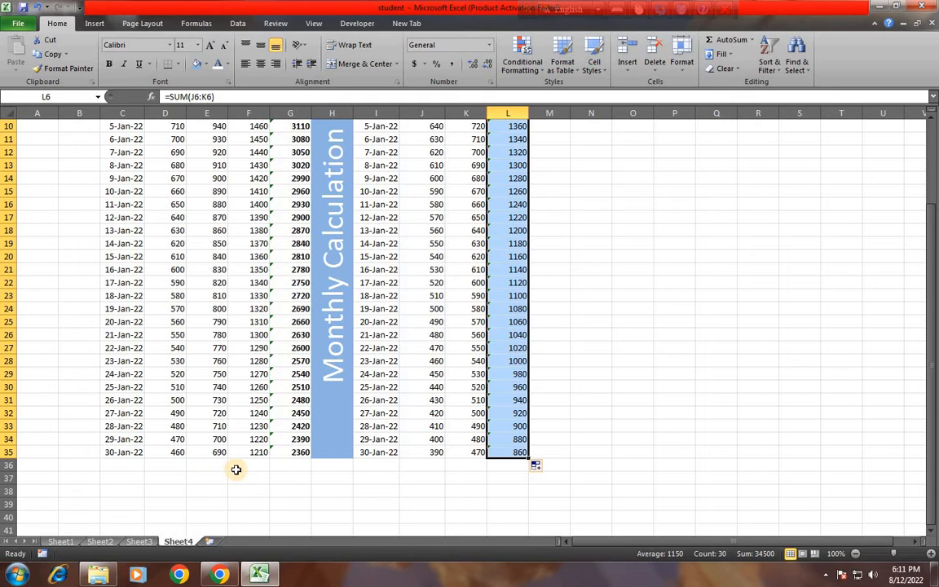
drag(239, 465, 216, 492)
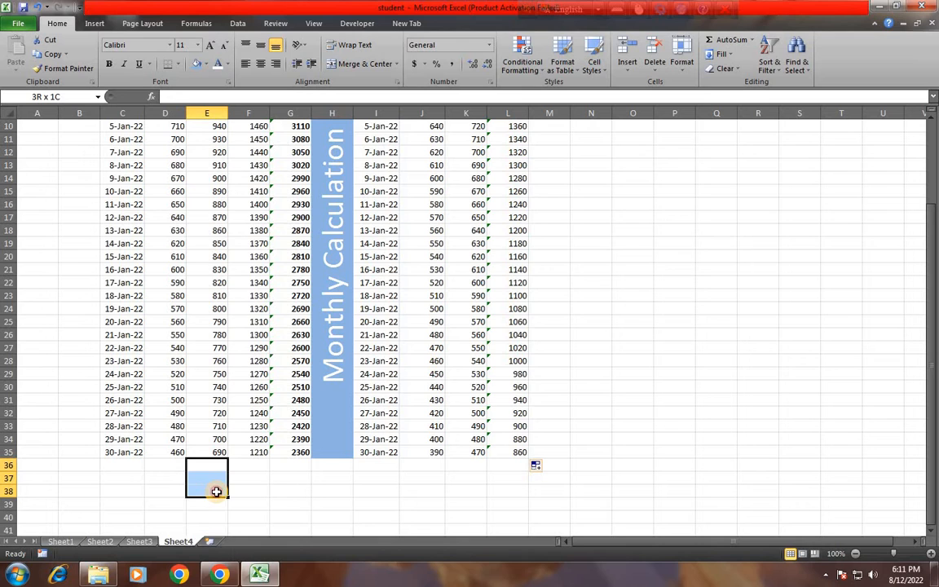
drag(216, 492, 216, 491)
click(360, 63)
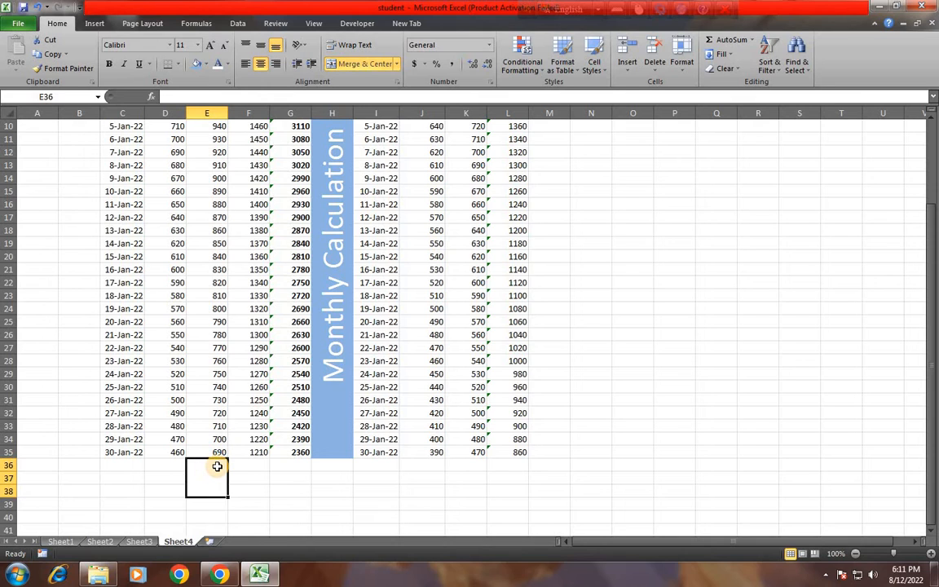
text(Grand Total Income)
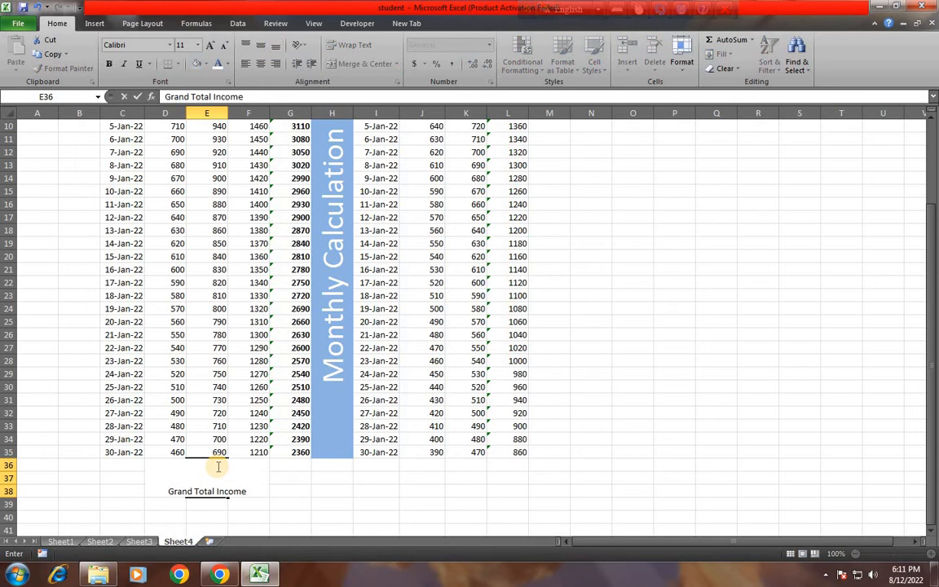
click(252, 489)
Step: Wrap the Grand Total Income text within its merged cell and make it bold
click(208, 489)
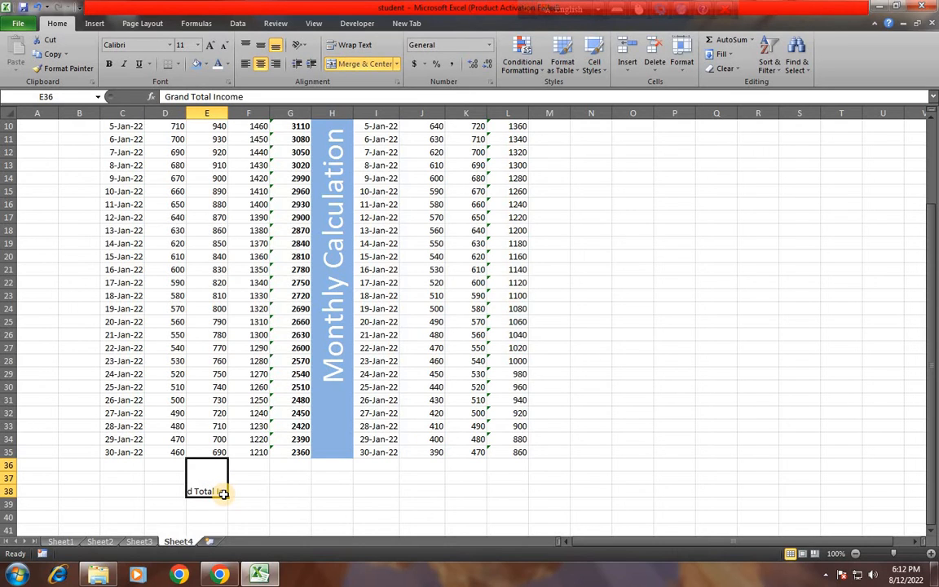
click(348, 46)
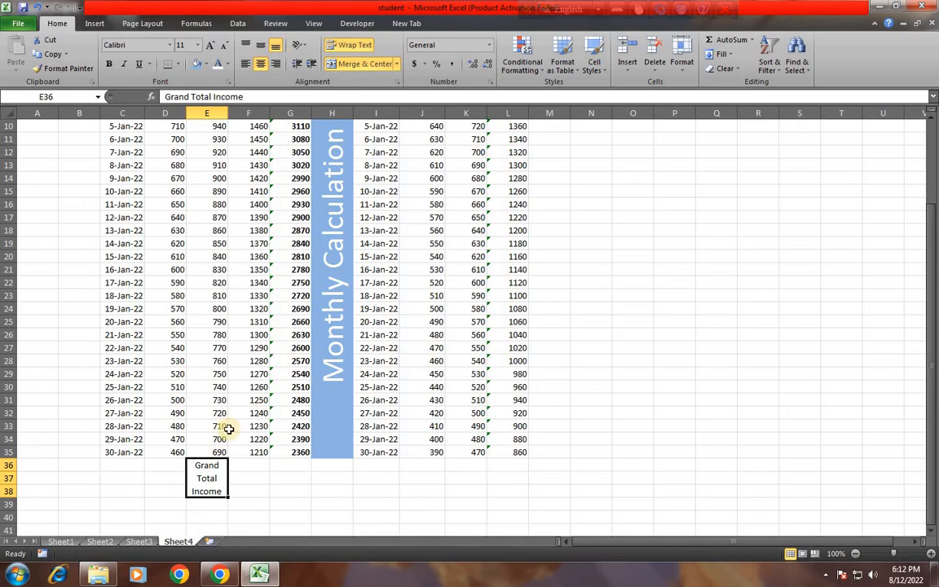
click(351, 46)
click(351, 45)
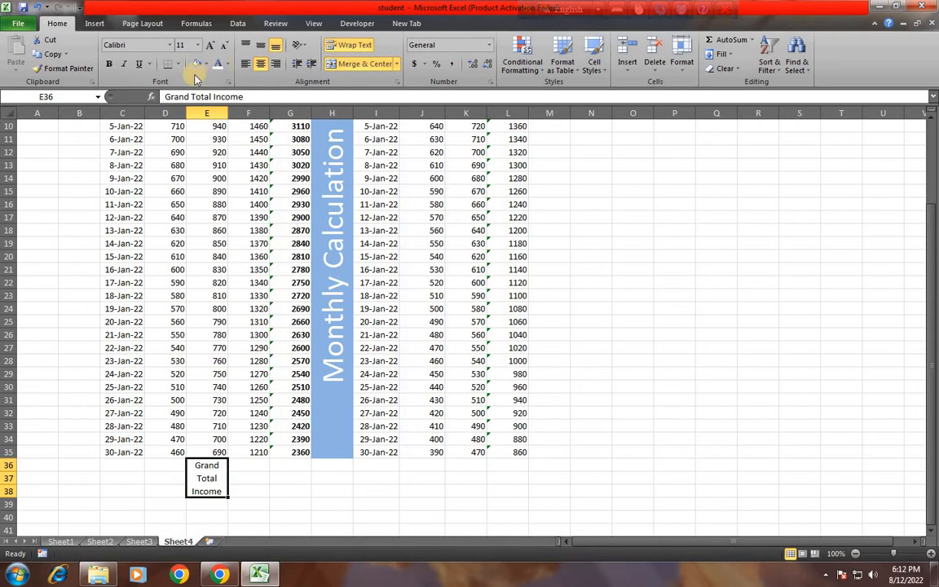
click(108, 64)
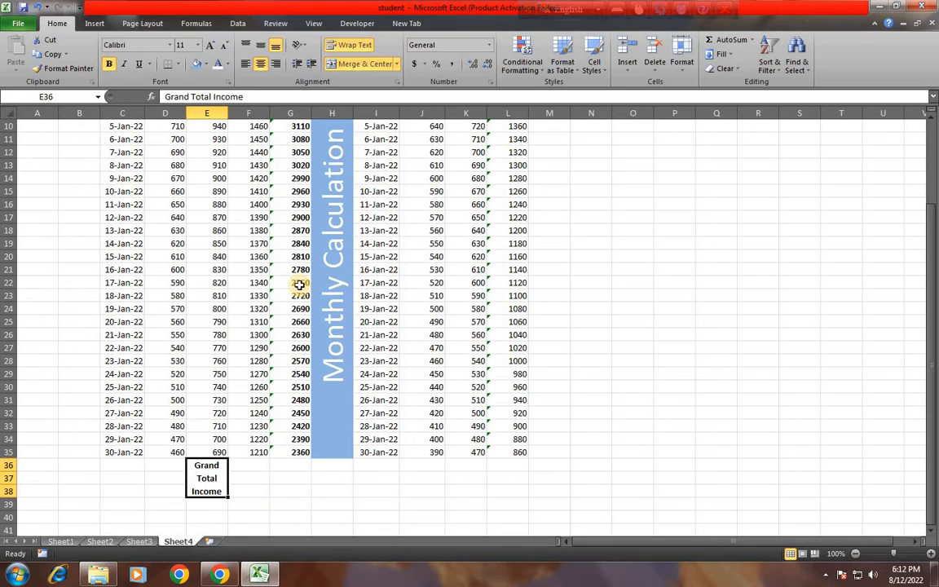
Step: Total the monthly income in G36 with a SUM formula over G6:G35
click(296, 465)
text(=)
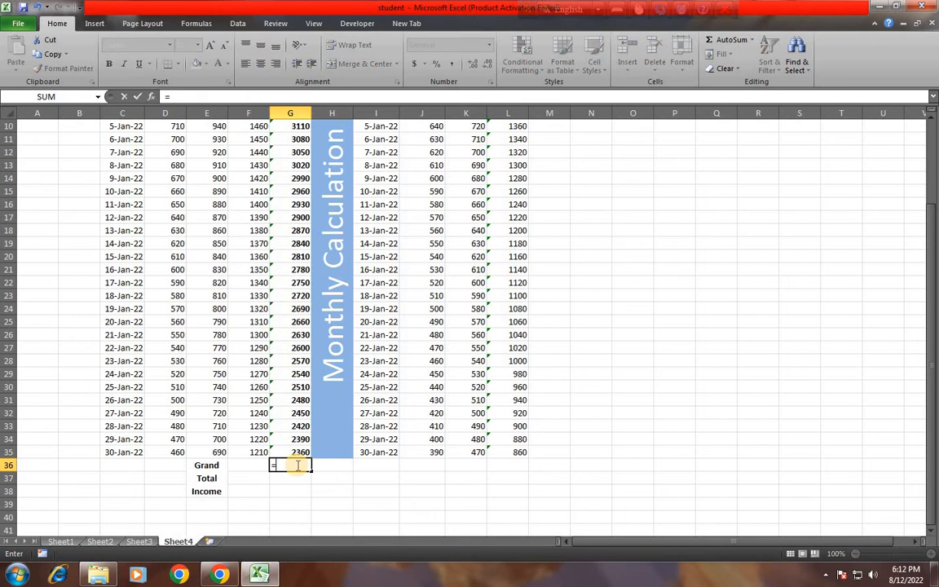
text(su)
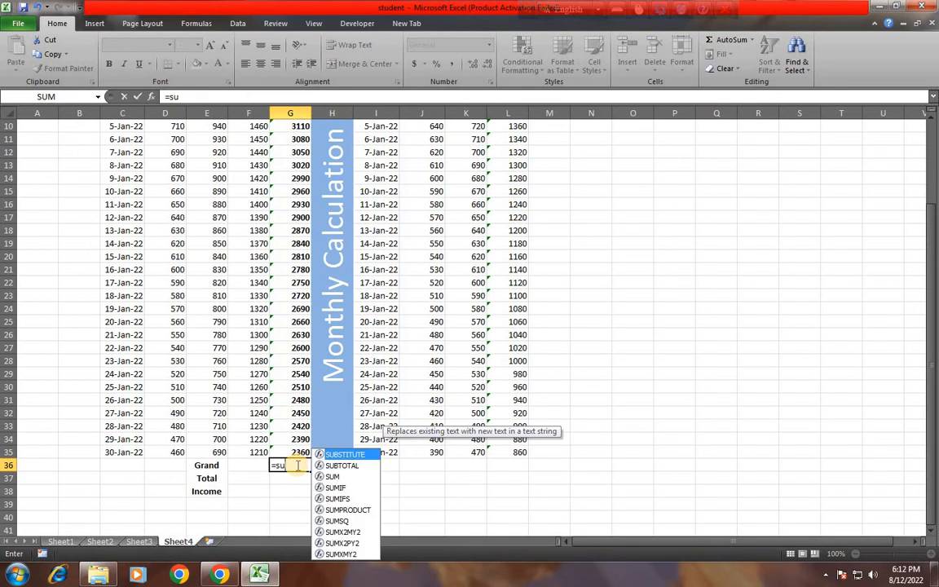
text(m)
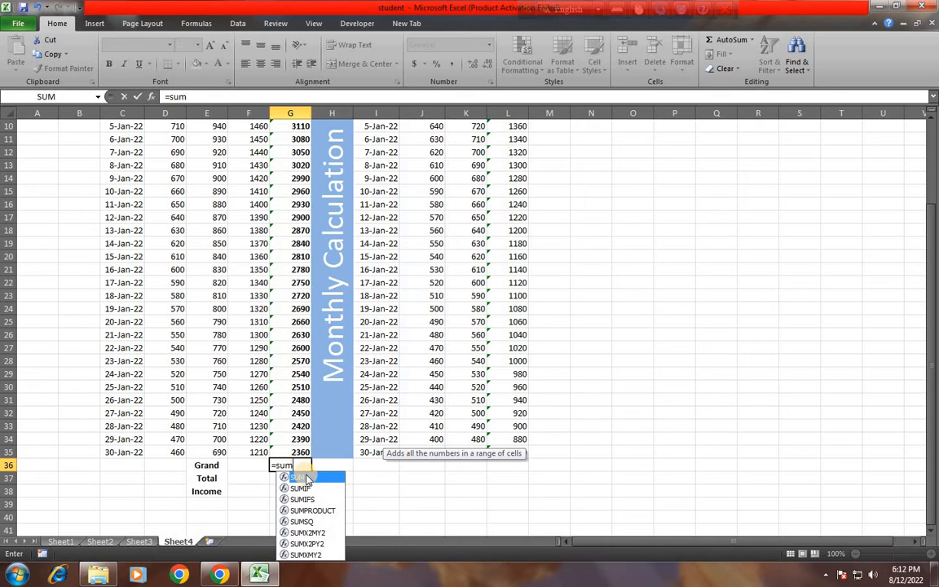
click(308, 478)
double_click(308, 477)
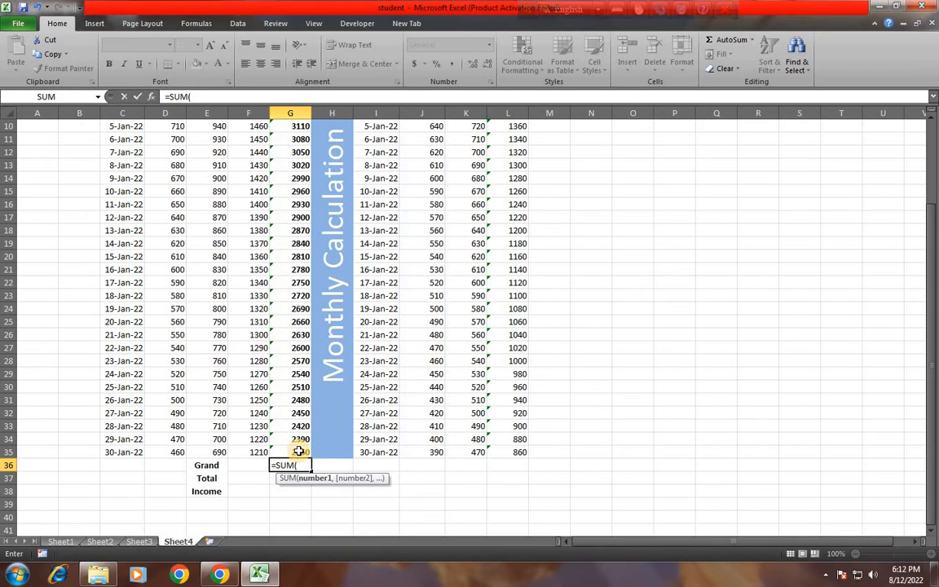
drag(299, 450, 306, 155)
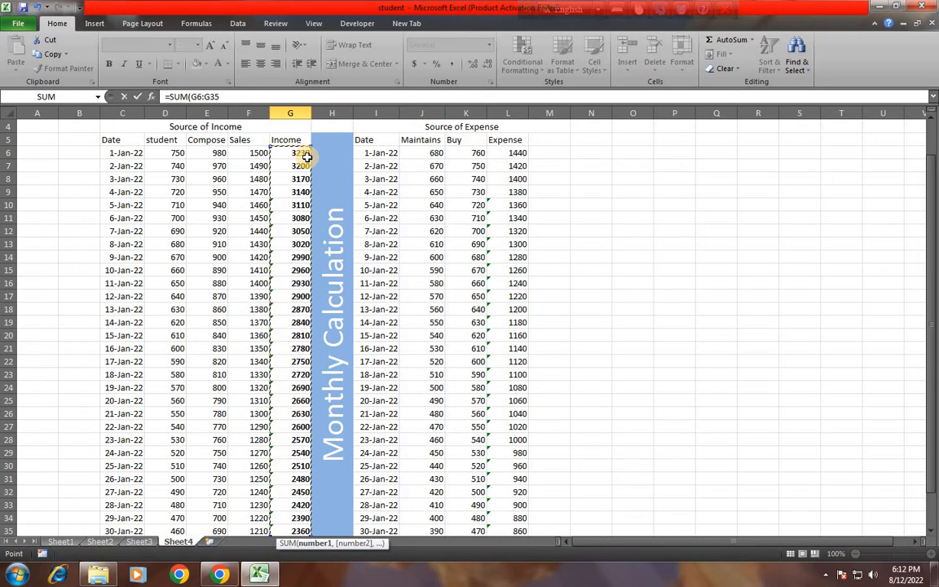
key(Return)
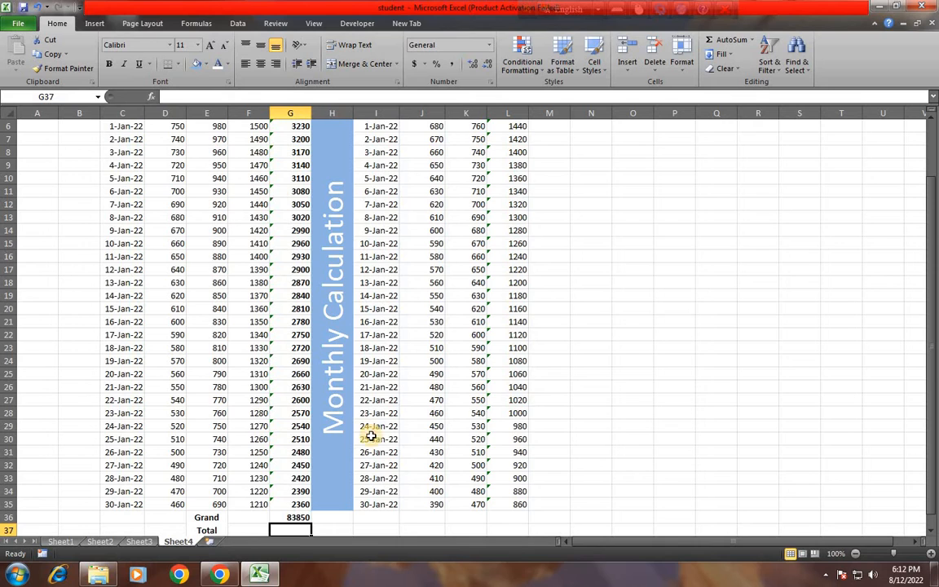
Step: Enter the label Grand Total Expense in I36, below the expense dates
scroll(375, 392, down, 3)
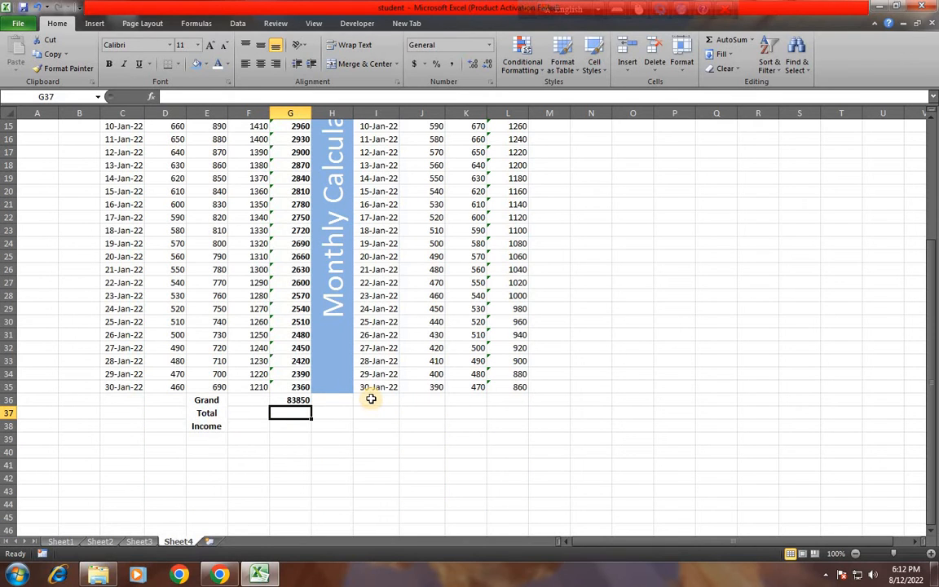
click(370, 400)
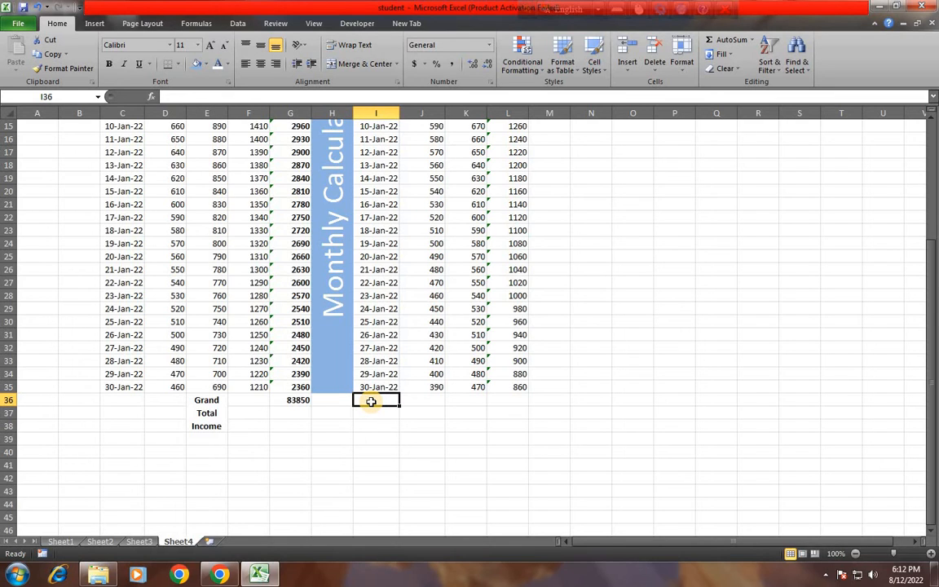
text(Grand Total Expense)
click(388, 433)
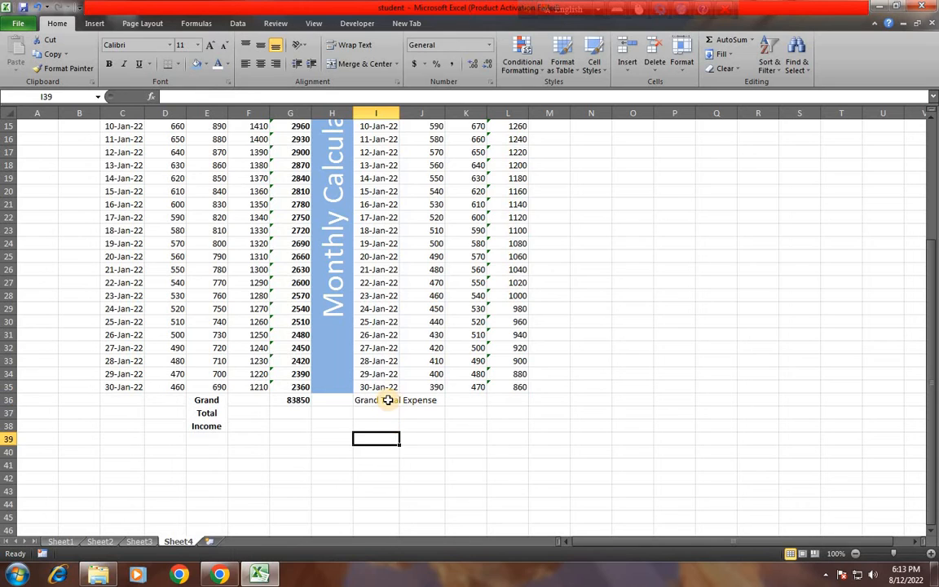
click(388, 405)
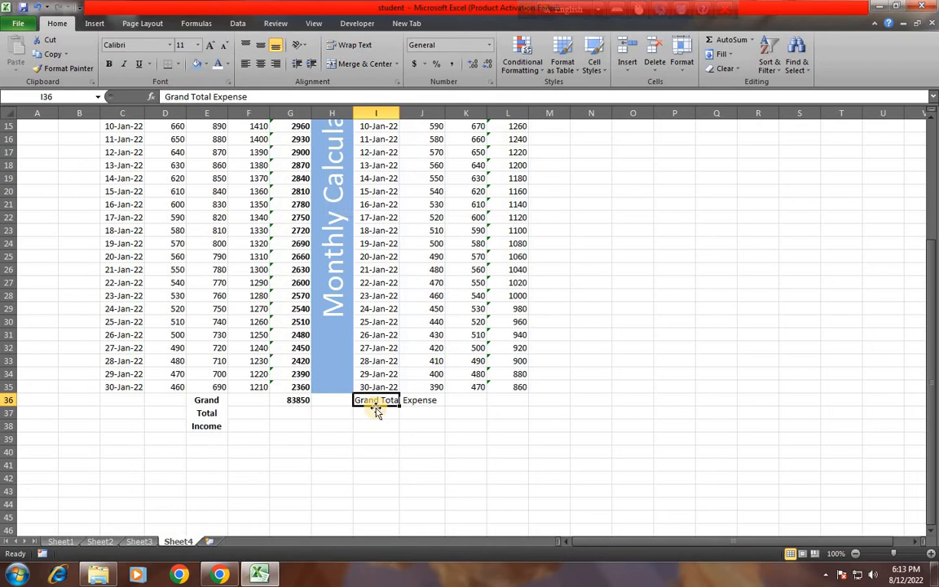
Step: Merge and center I36:I38, with the Grand Total Expense label wrapped and bold
click(347, 47)
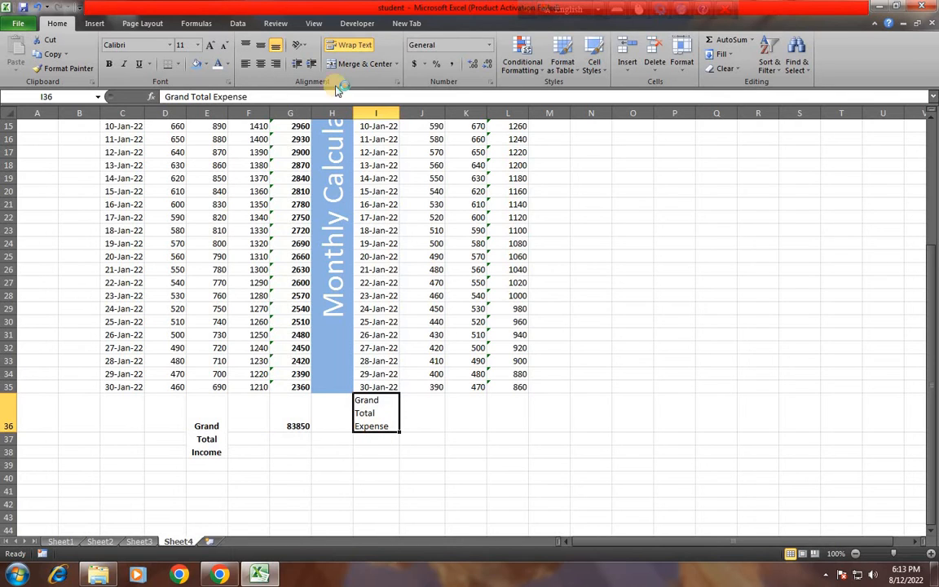
click(334, 46)
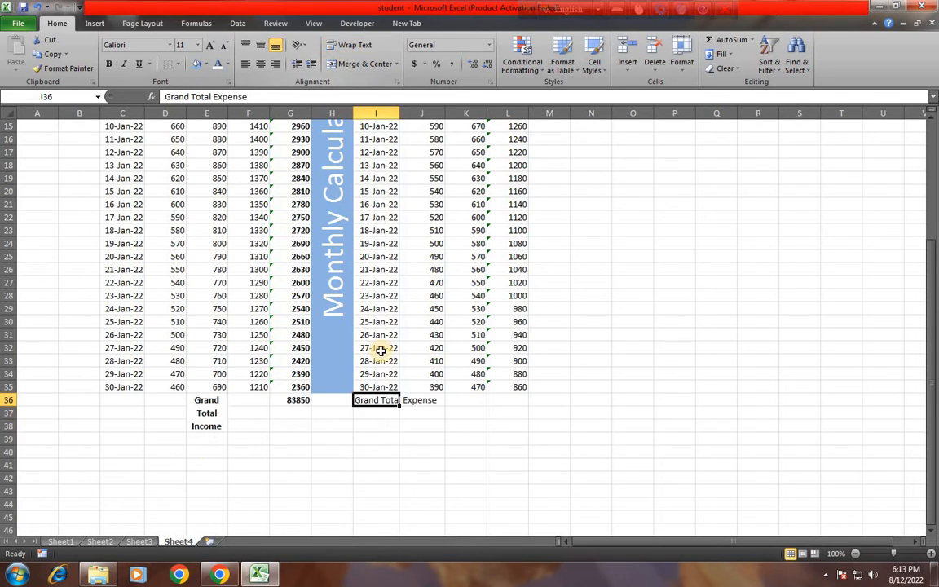
click(374, 412)
drag(373, 400, 376, 420)
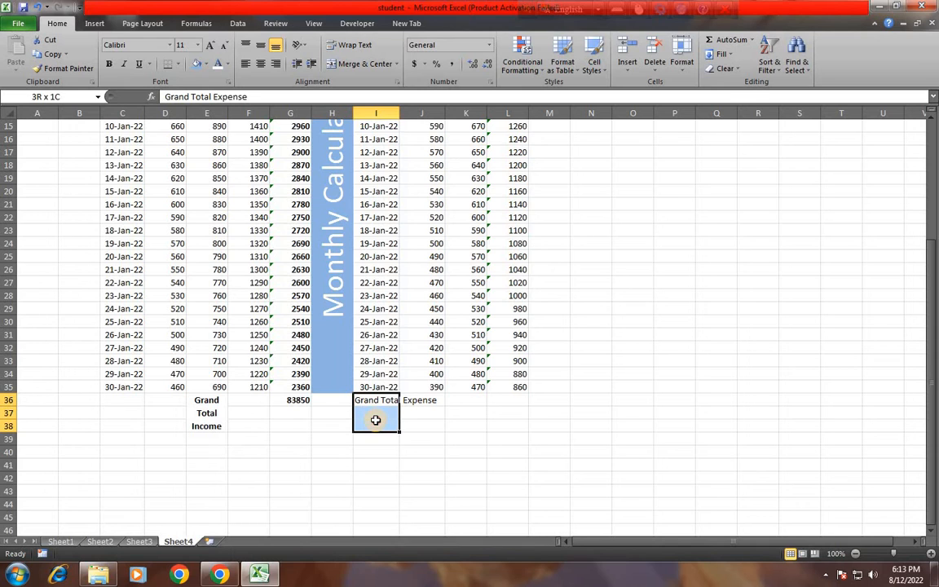
click(335, 65)
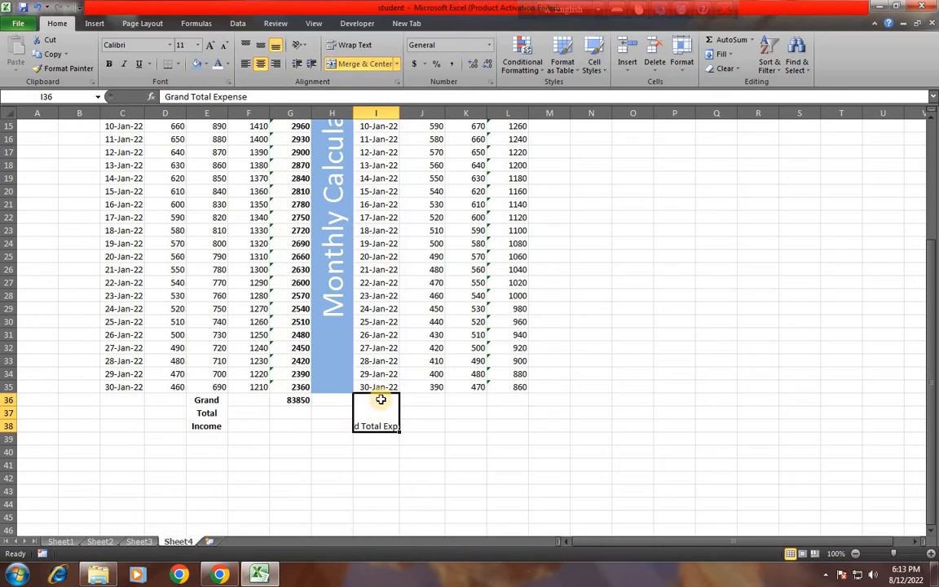
click(352, 47)
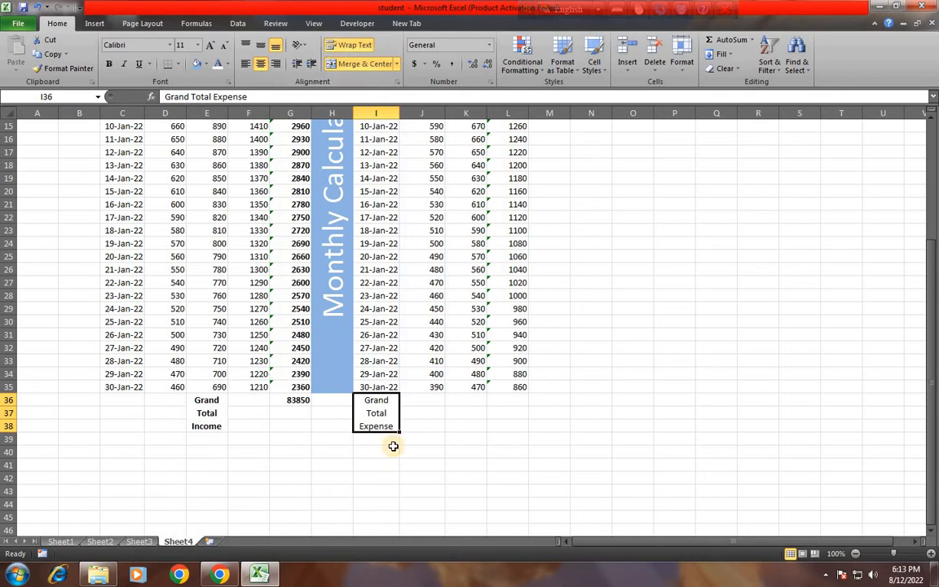
click(108, 64)
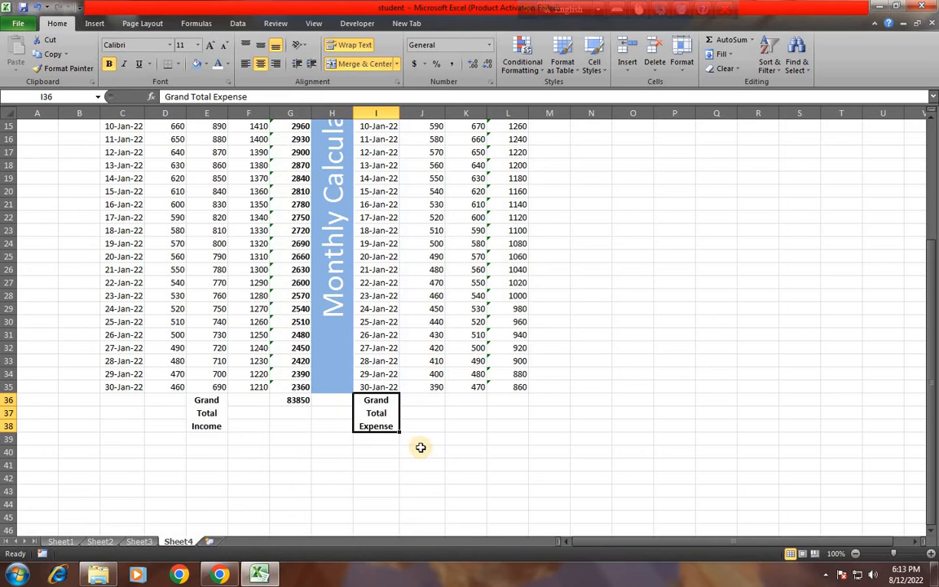
Step: Total the monthly expense in L36 with a SUM formula over L6:L35 and make the total bold
drag(511, 399, 518, 164)
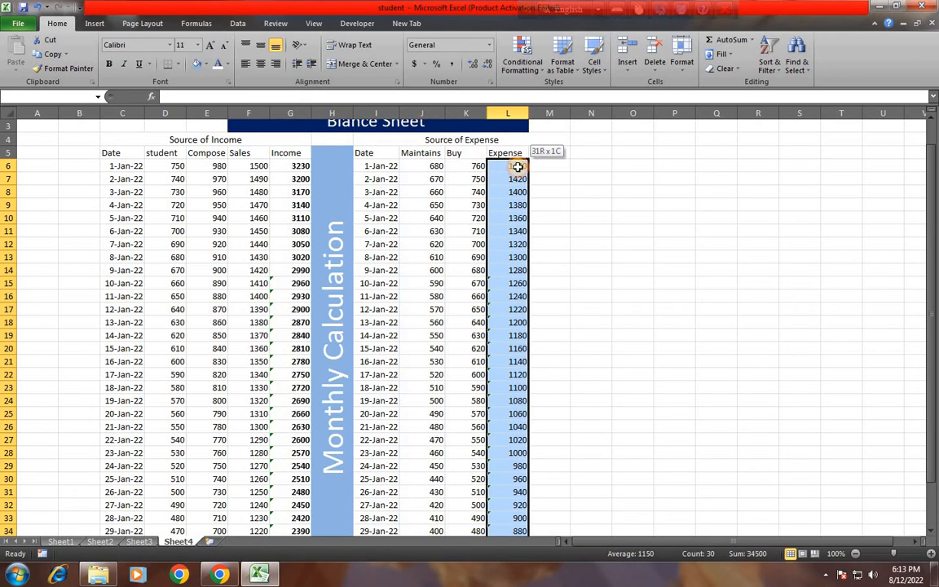
click(725, 42)
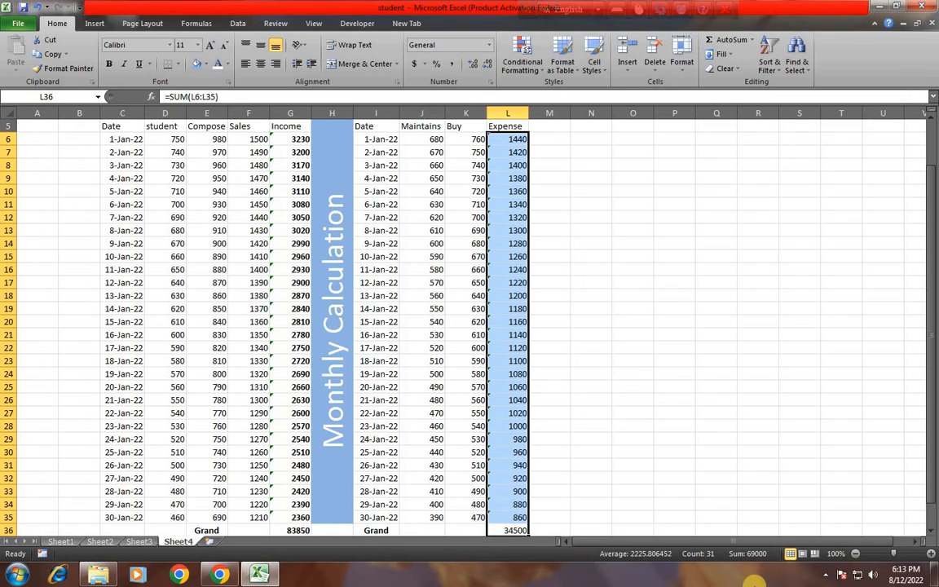
scroll(593, 473, down, 4)
click(517, 399)
click(512, 374)
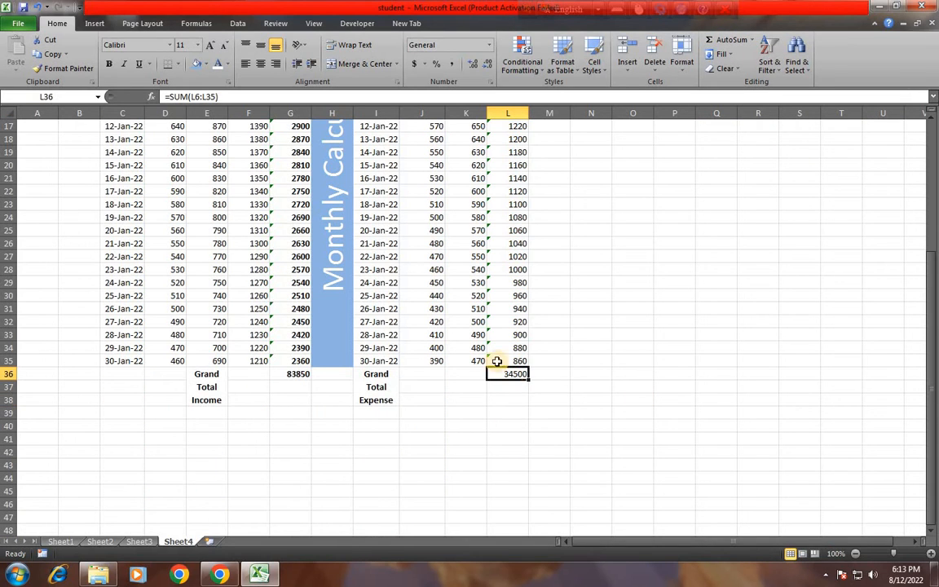
click(108, 63)
Step: Calculate the average daily income in G42 with an AVERAGE formula over G6:G35
scroll(542, 434, up, 5)
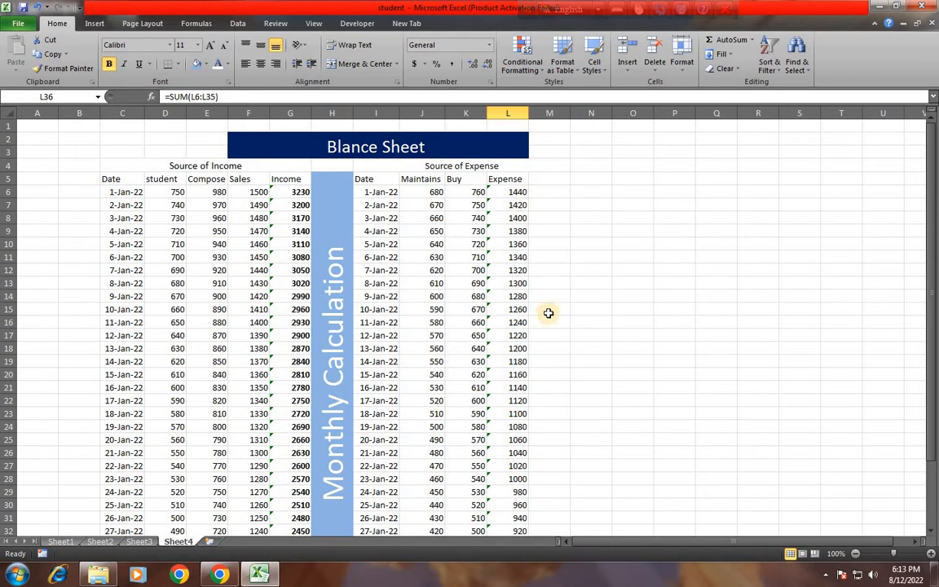
scroll(547, 326, down, 2)
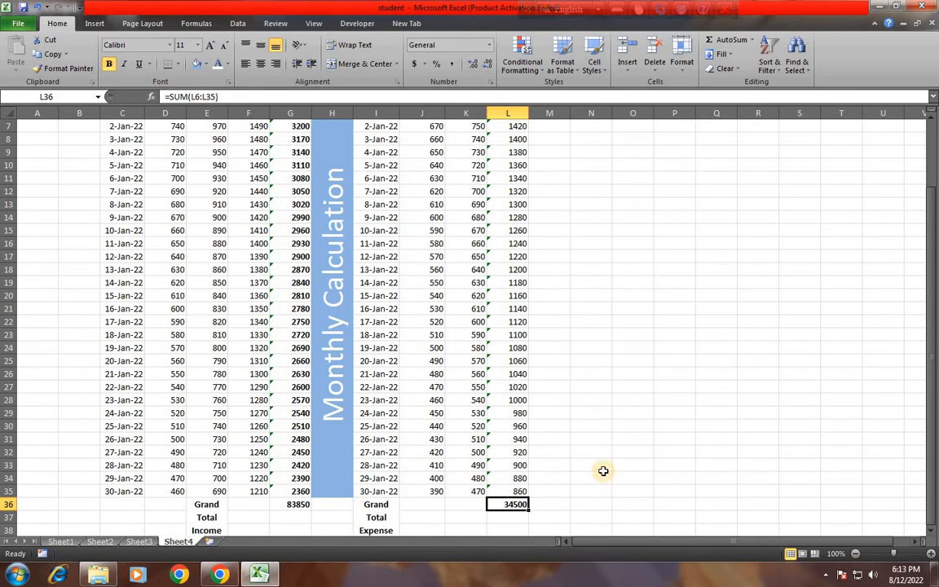
scroll(525, 440, down, 1)
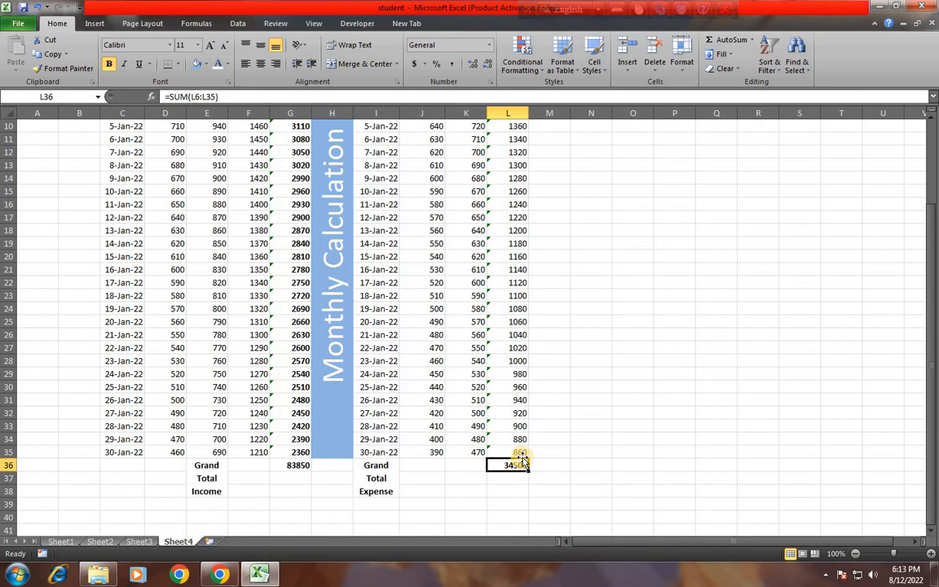
scroll(522, 461, down, 1)
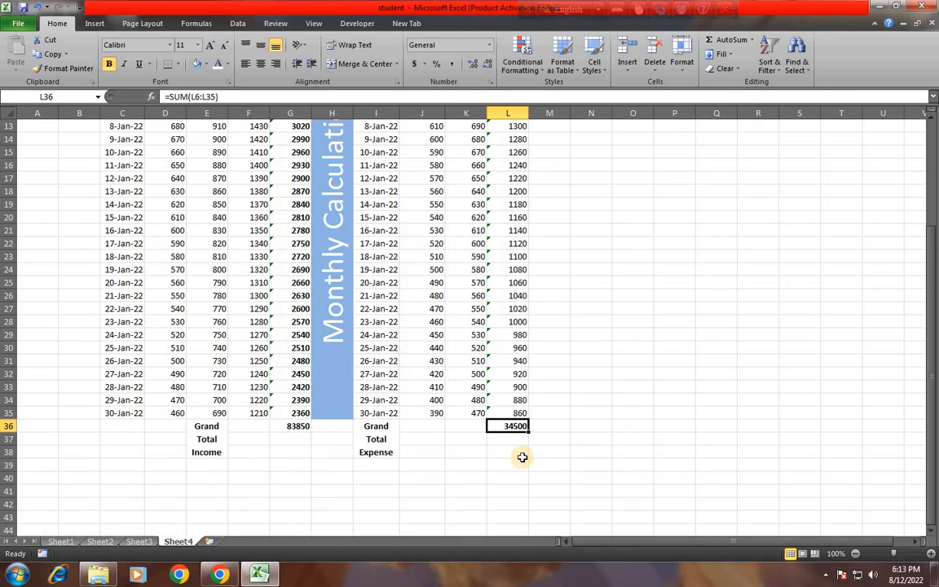
scroll(523, 458, down, 2)
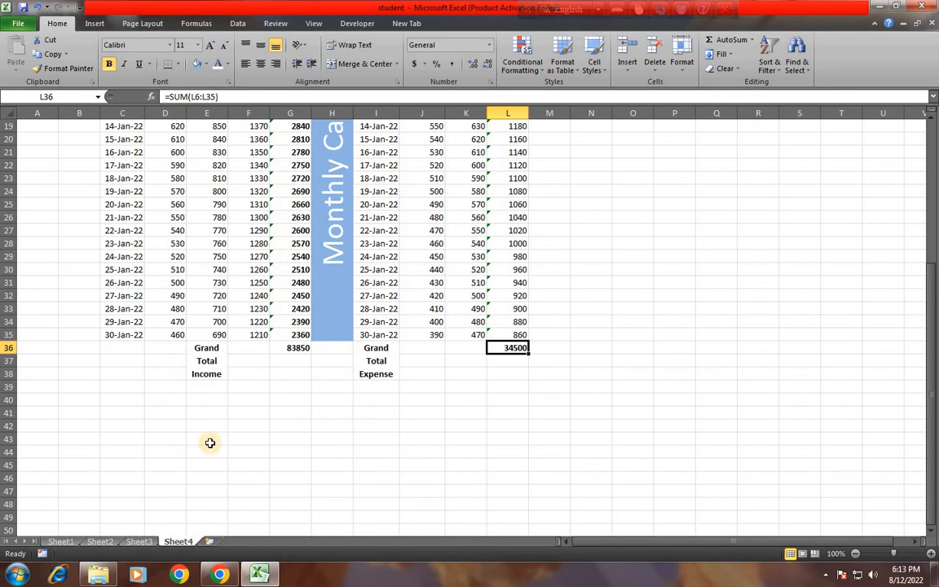
click(276, 427)
text(=)
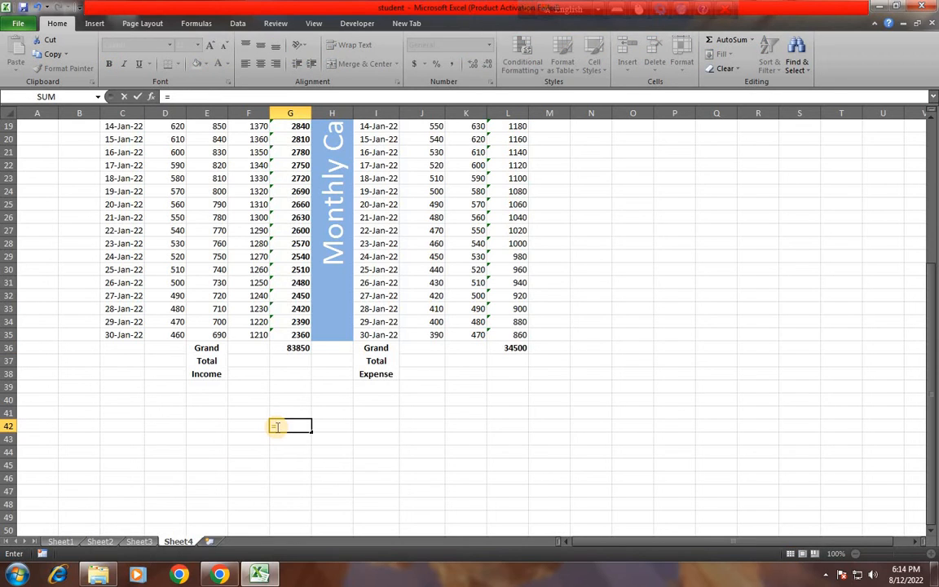
text(aver)
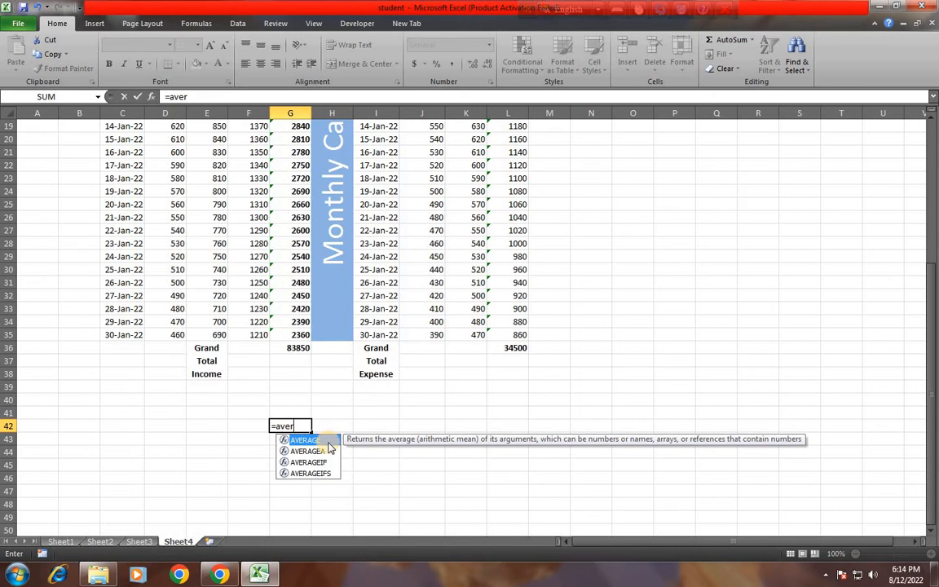
double_click(322, 441)
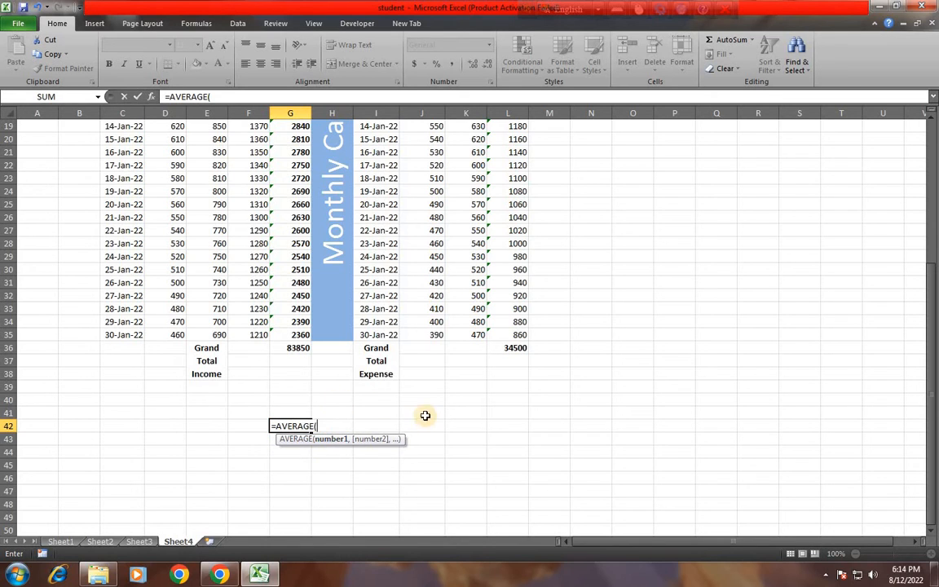
drag(302, 335, 301, 183)
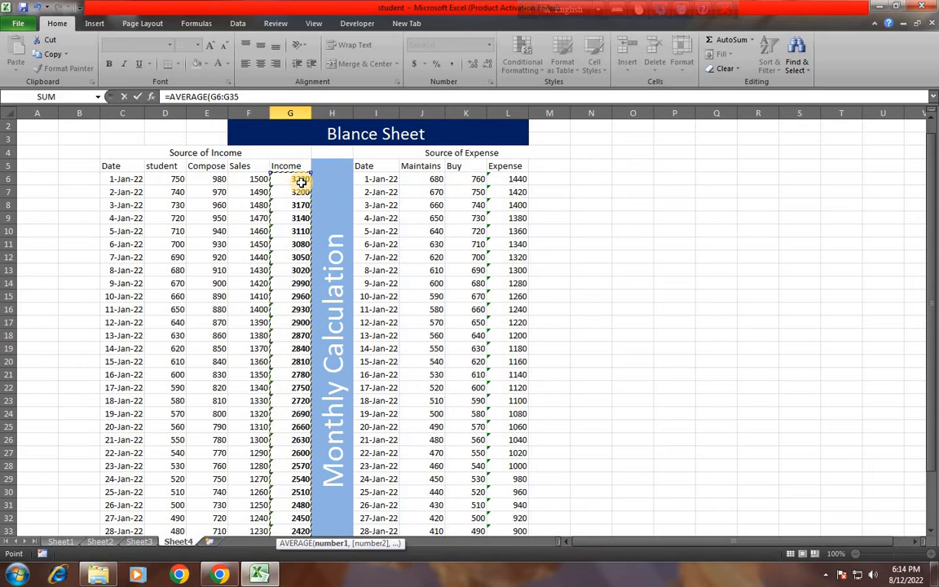
key(Return)
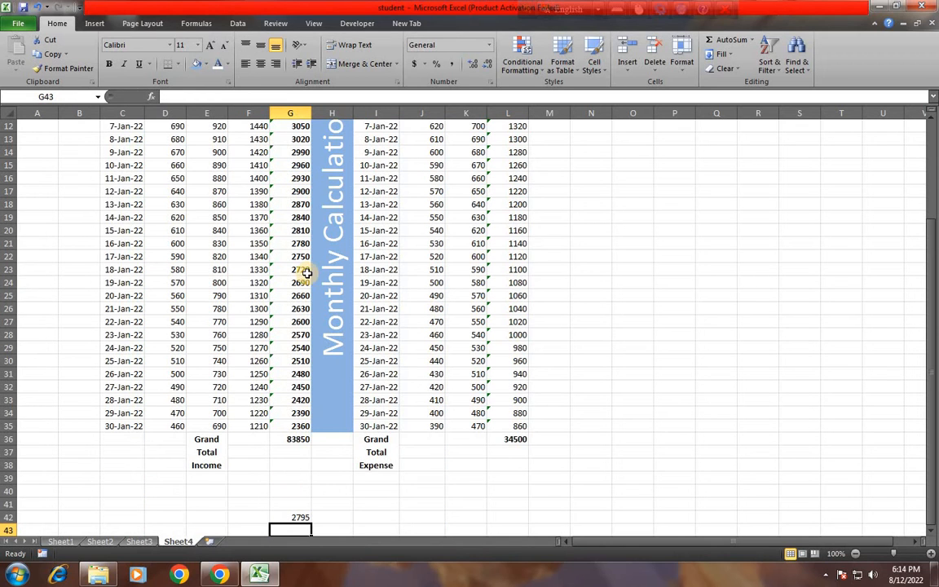
Step: Enter the label Average of per Day Income in D42 and make the average in G42 bold
click(300, 520)
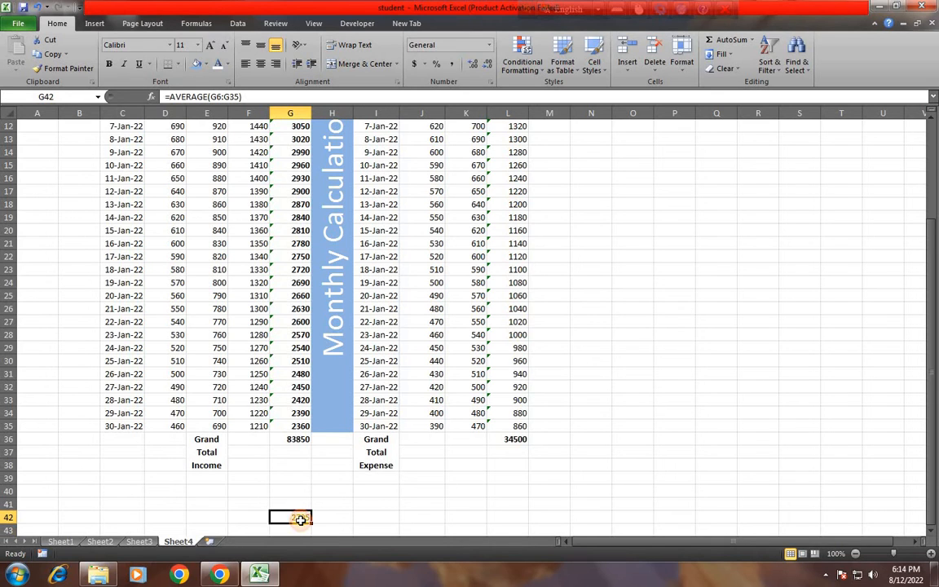
click(163, 518)
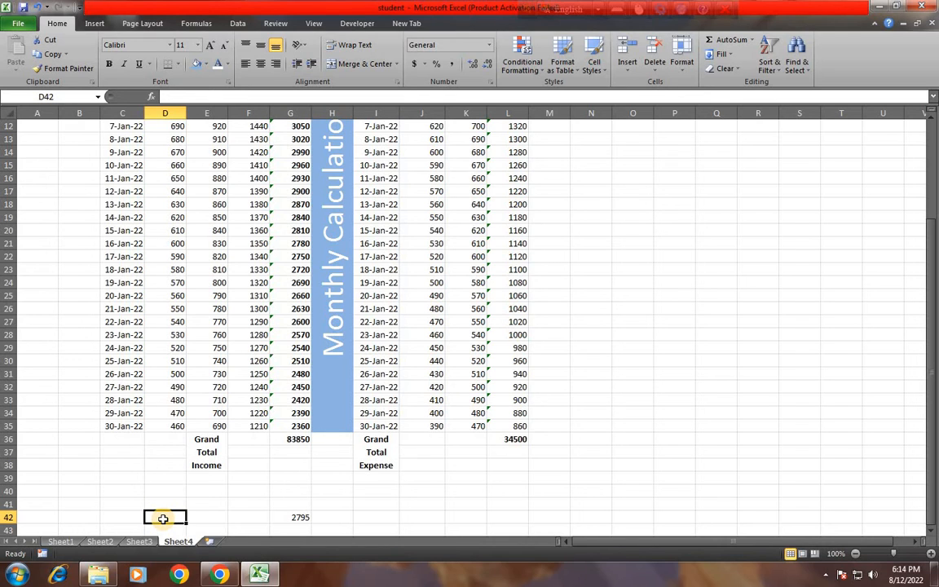
text(Average of per Day Income)
key(Tab)
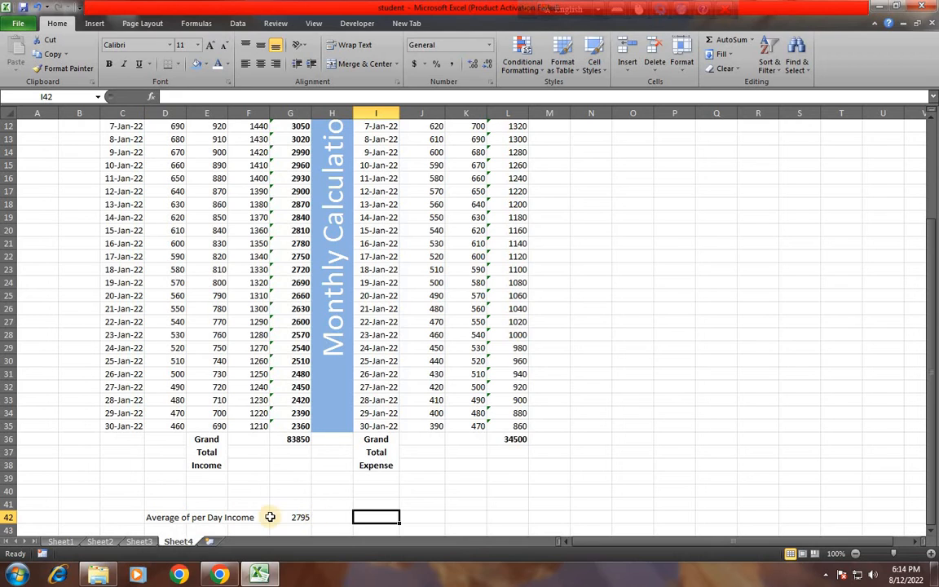
click(295, 519)
click(109, 64)
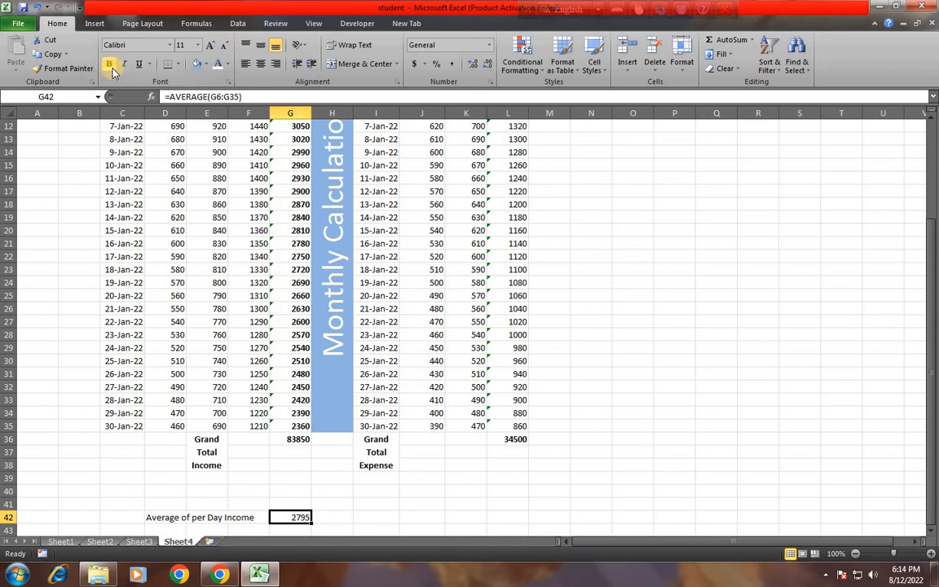
click(342, 520)
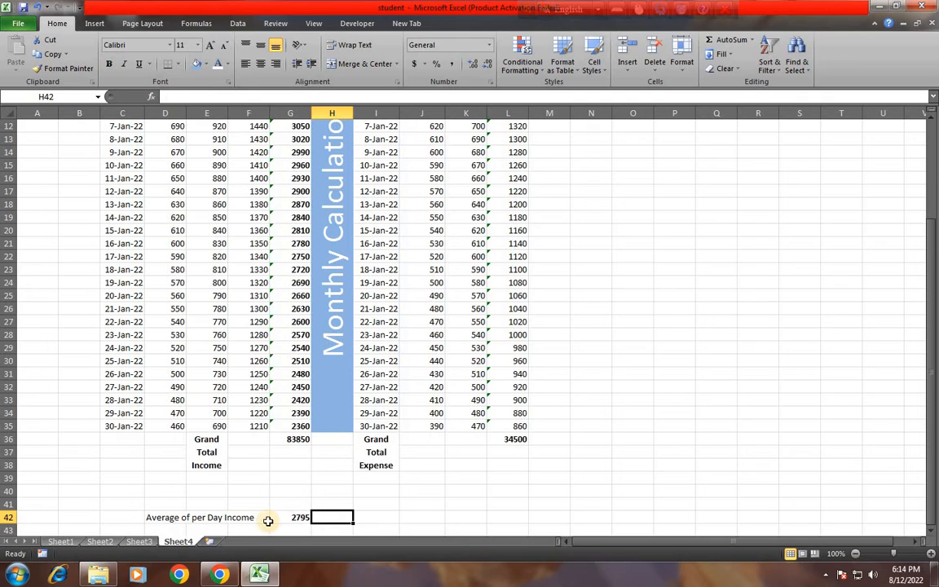
Step: Calculate the daily expense average in L42 with the formula =L36/30 and move it to N42
click(390, 516)
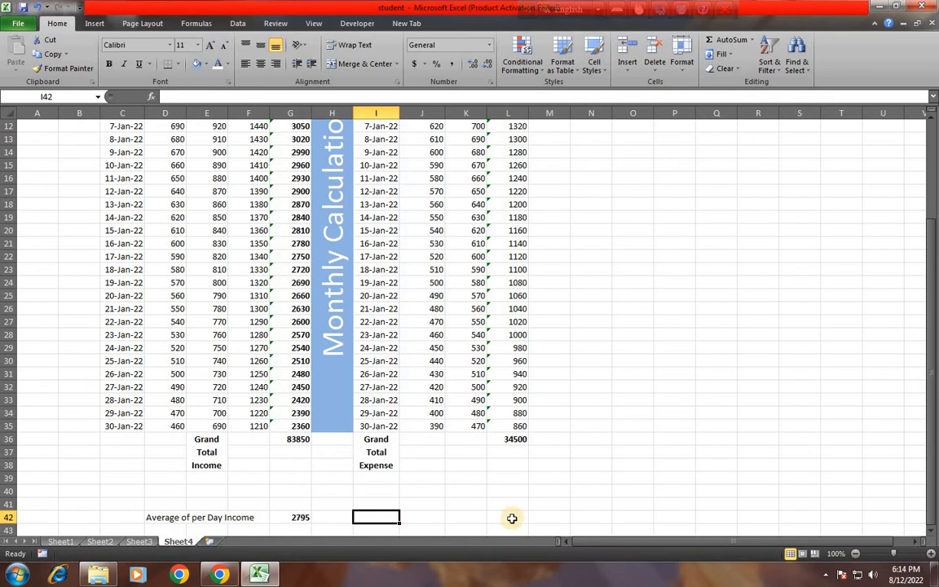
click(511, 518)
text(=)
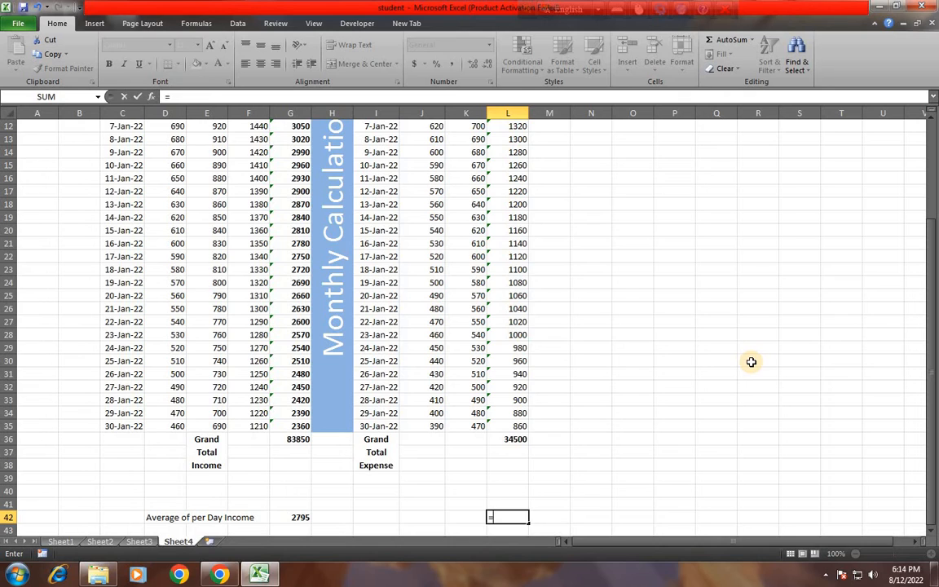
key(BackSpace)
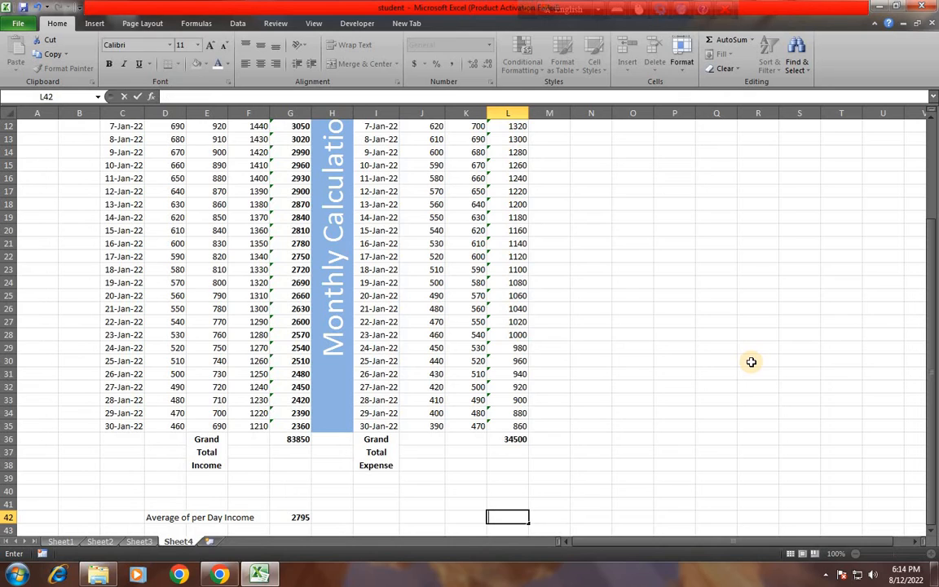
text(=)
click(512, 441)
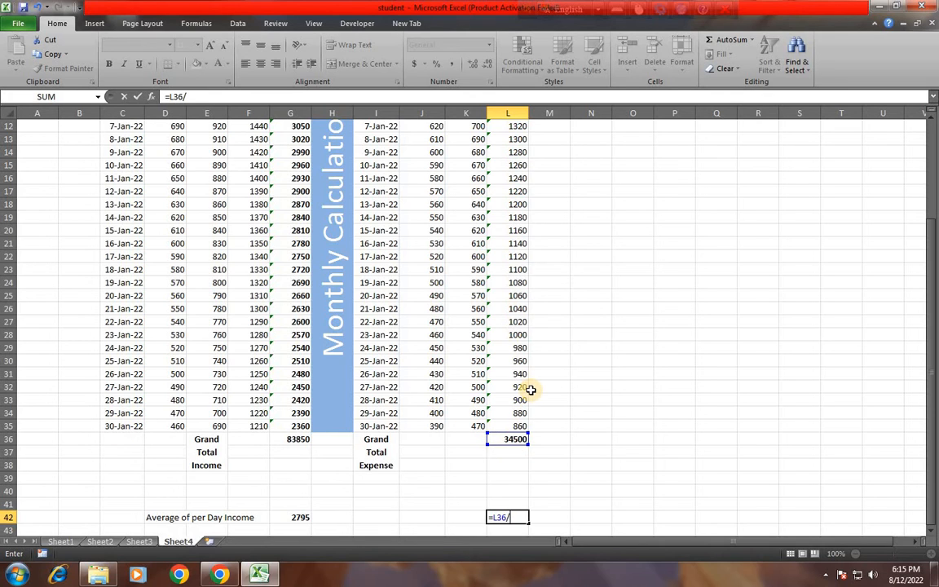
key(Return)
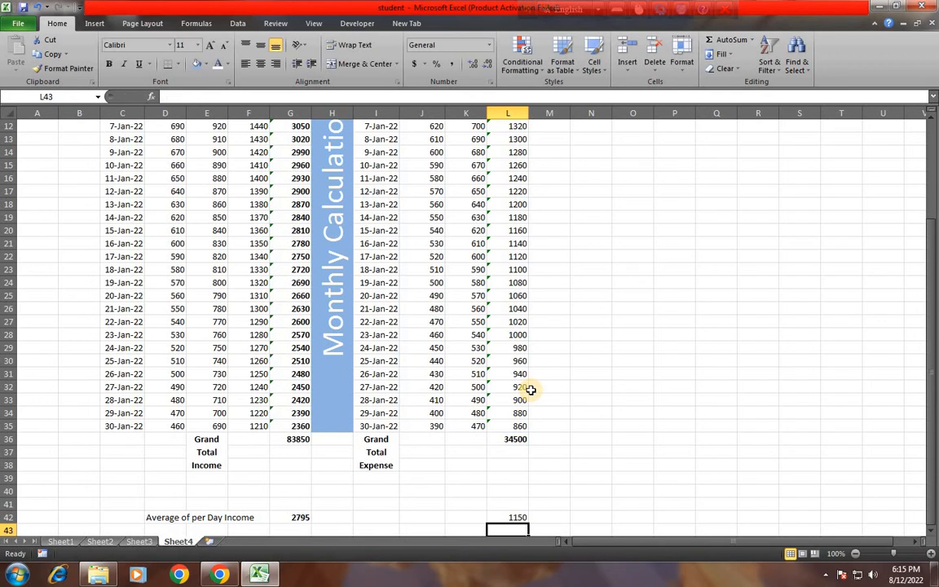
click(523, 518)
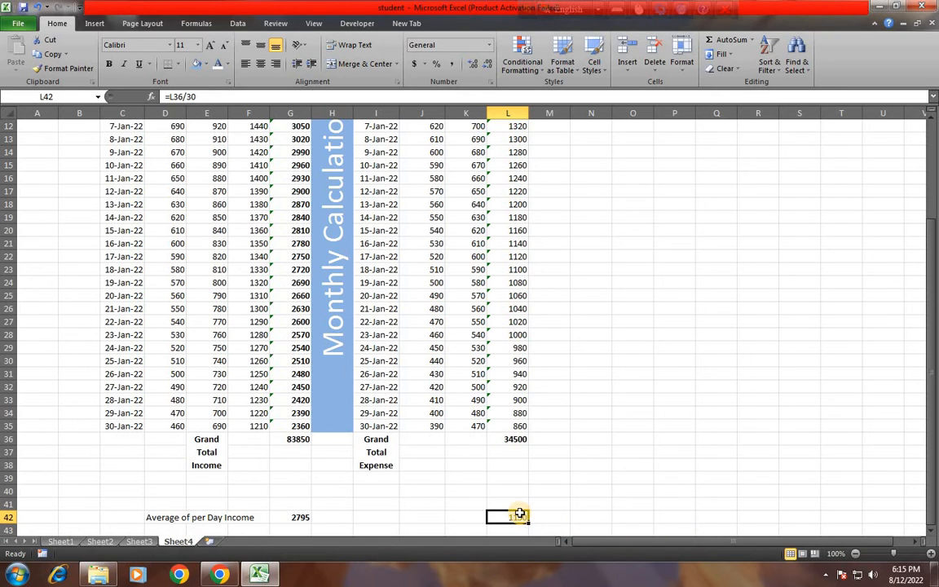
drag(519, 514, 608, 515)
Step: Calculate the average daily expense in L42 with an AVERAGE formula over L6:L35
click(511, 517)
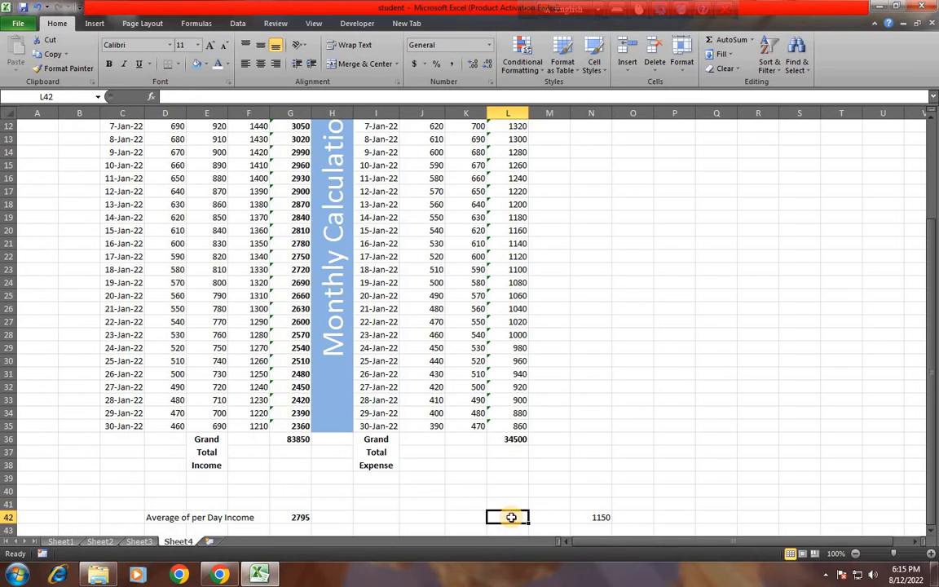
text(=a)
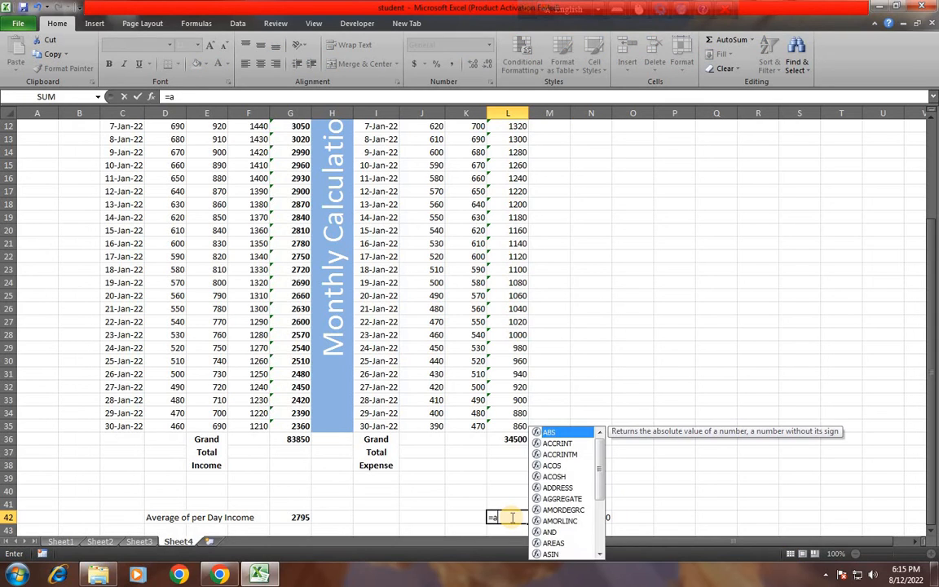
text(ver)
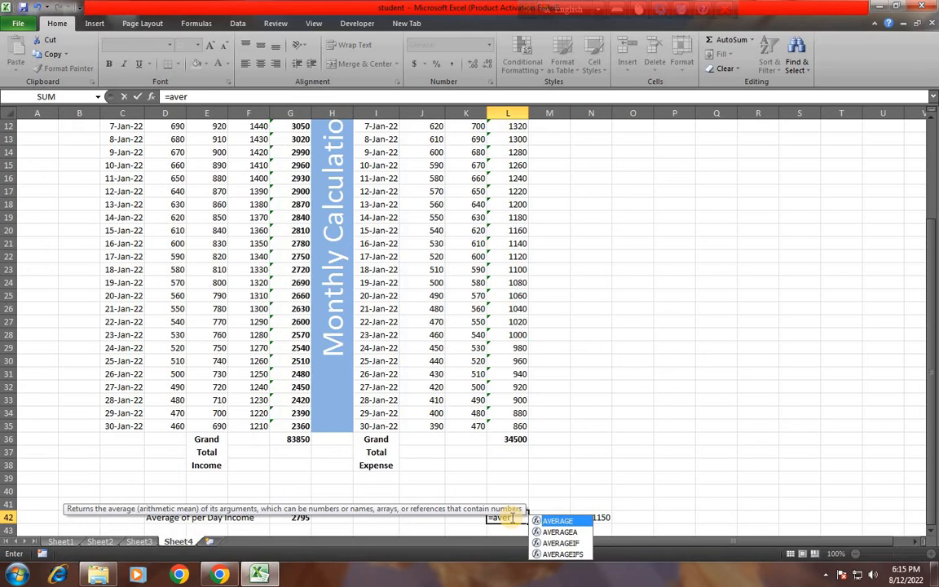
double_click(559, 521)
drag(519, 425, 515, 178)
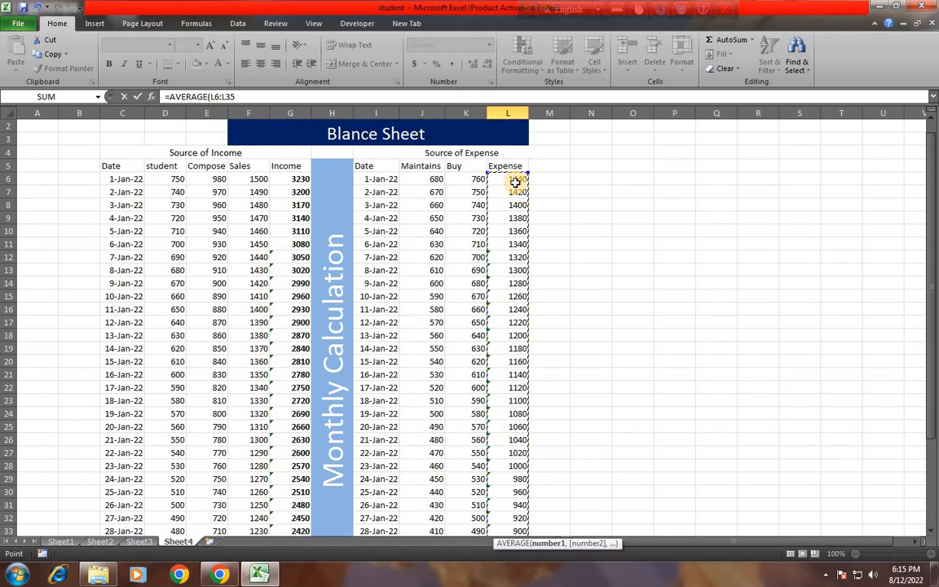
key(Return)
scroll(603, 342, down, 1)
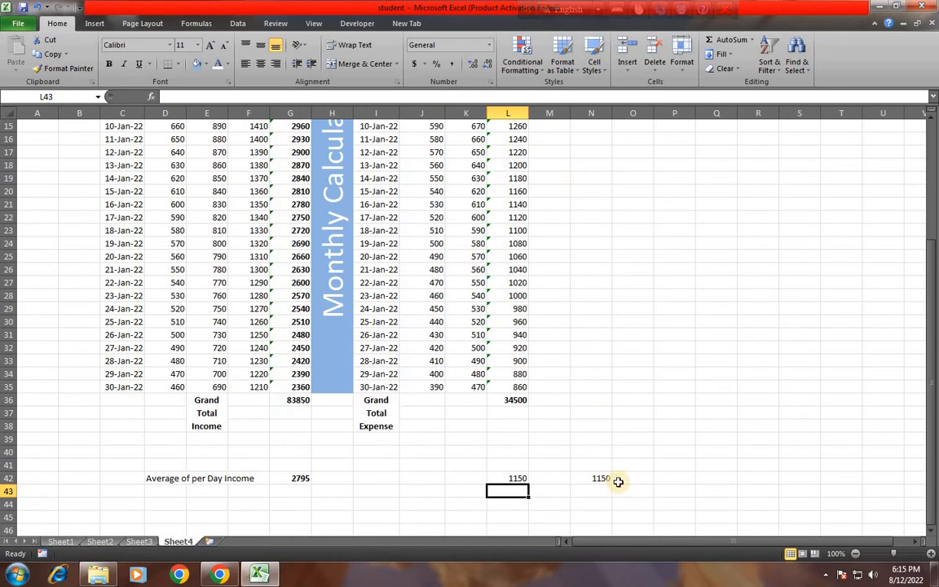
Step: Make the expense average in L42 bold and copy the D42 label into I42, rewording it as Average of per Day Expense
click(515, 479)
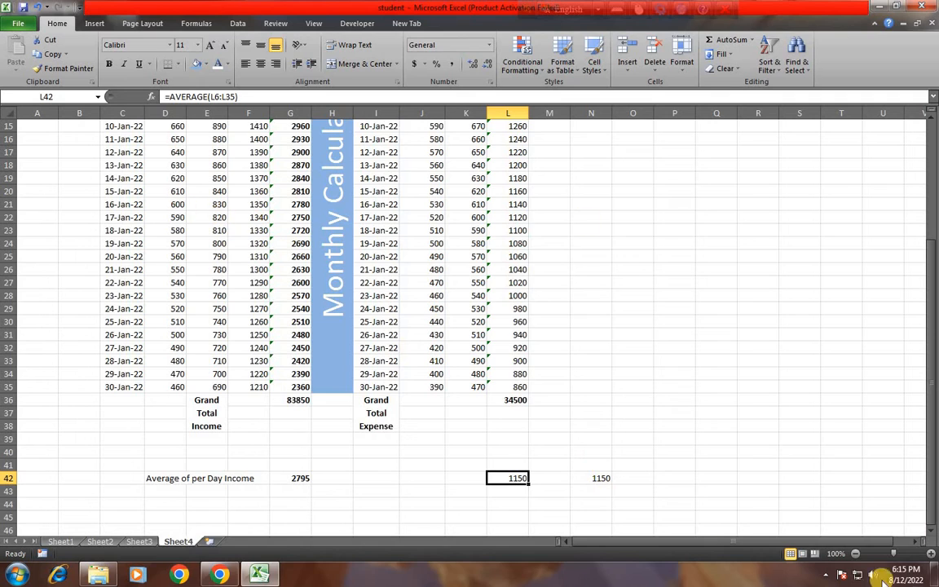
click(109, 63)
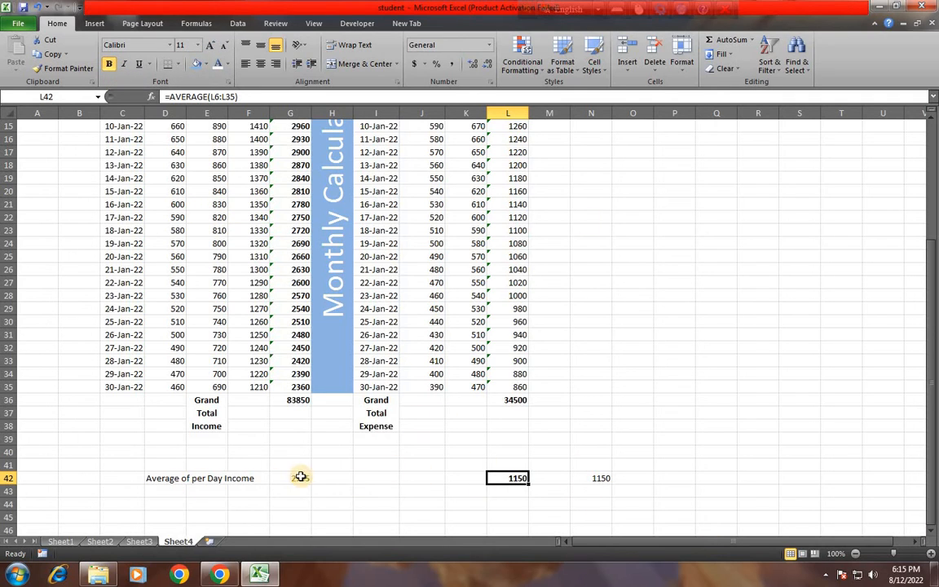
click(160, 479)
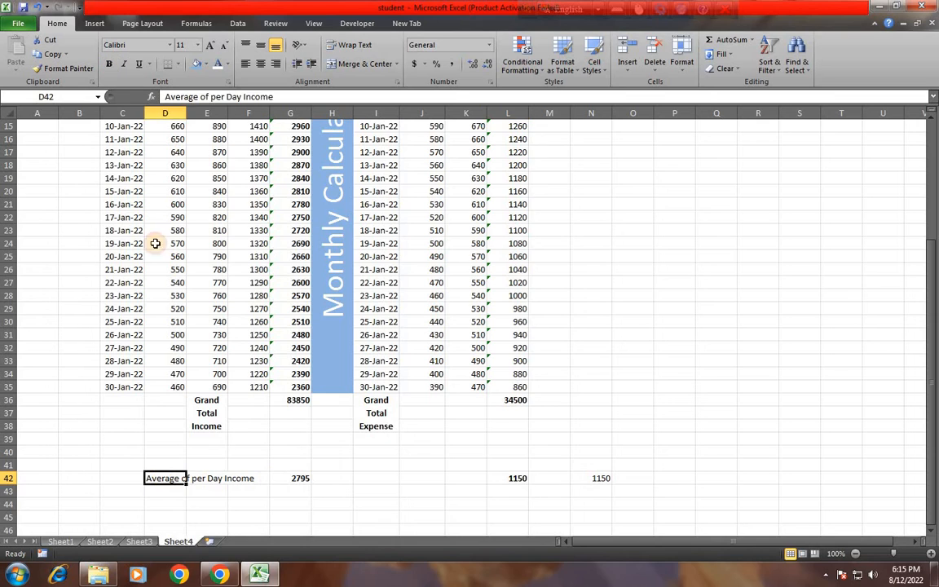
click(274, 96)
drag(274, 96, 161, 96)
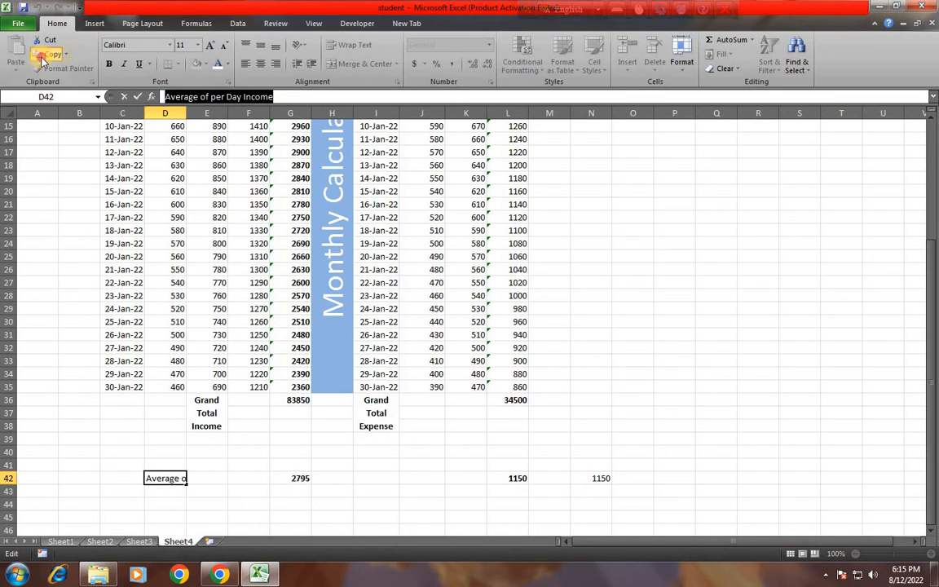
click(413, 478)
click(380, 477)
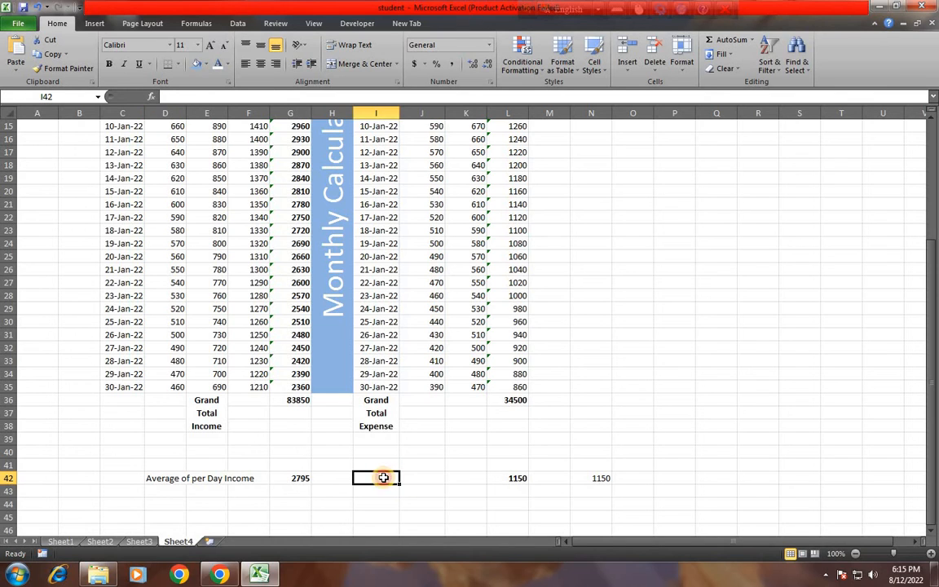
click(18, 46)
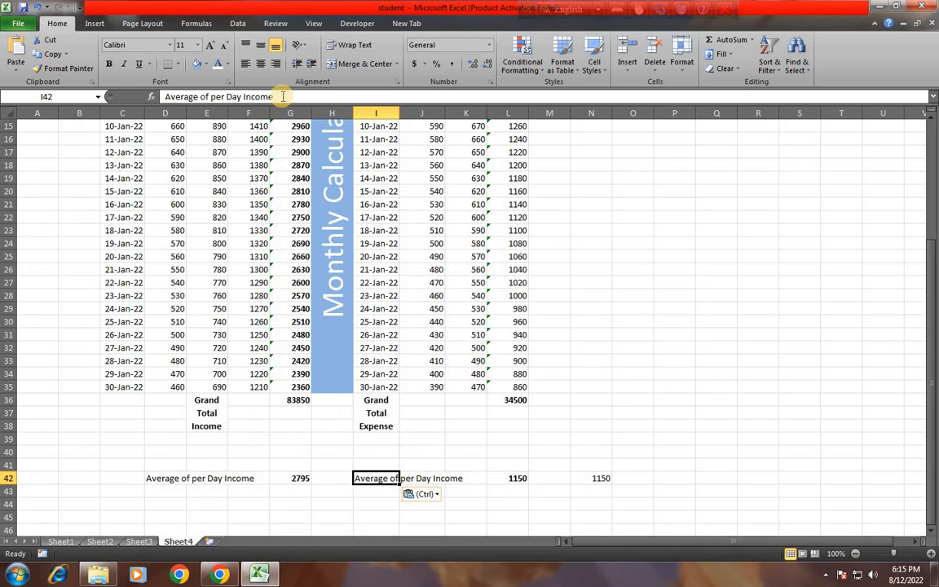
drag(274, 97, 248, 96)
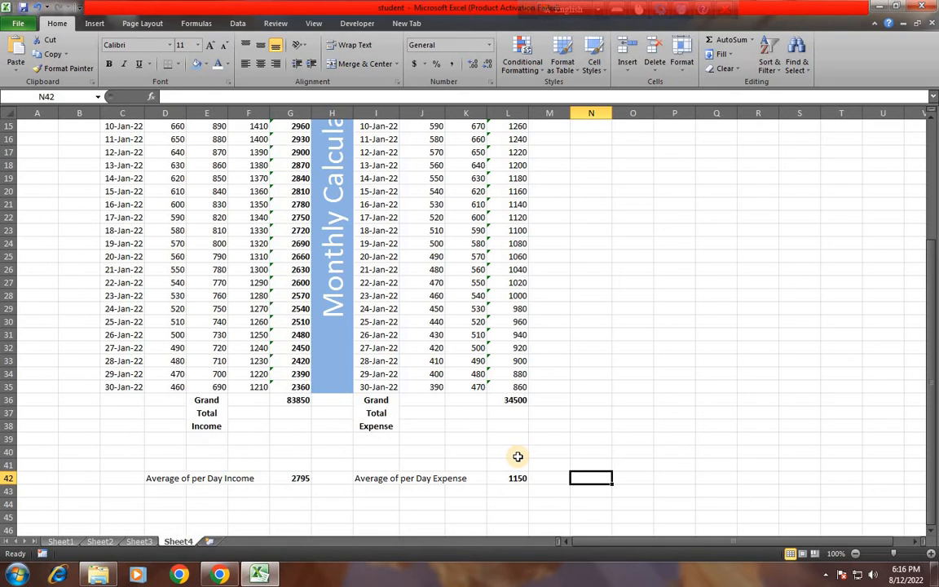
Step: Calculate the remaining balance in H49 with the formula =G36-L36, subtracting the grand total expense from the grand total income
scroll(518, 456, down, 2)
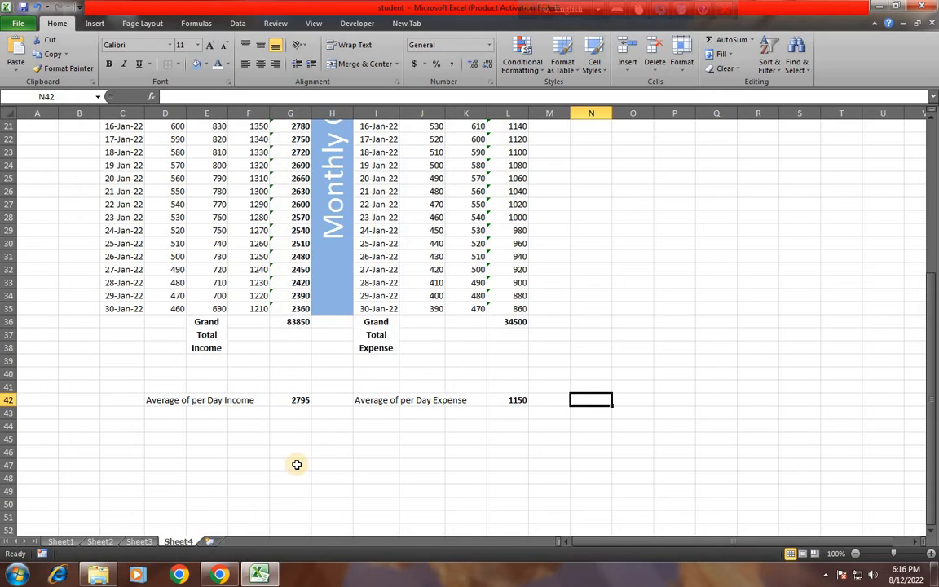
click(331, 490)
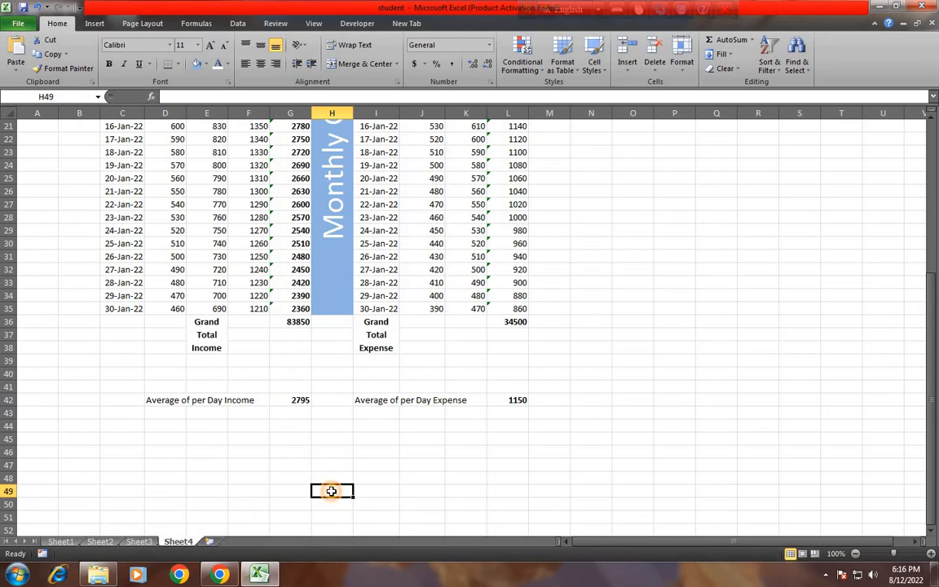
text(=)
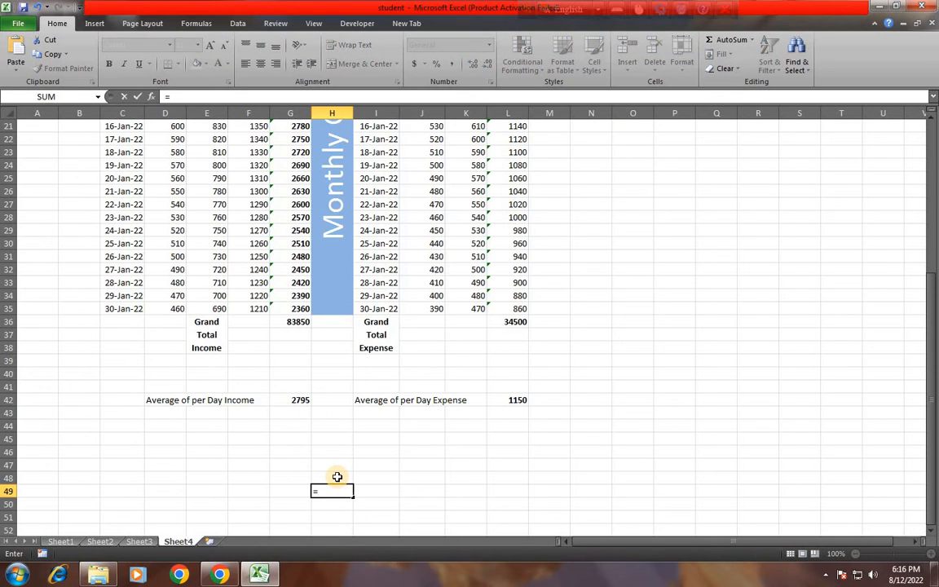
click(291, 323)
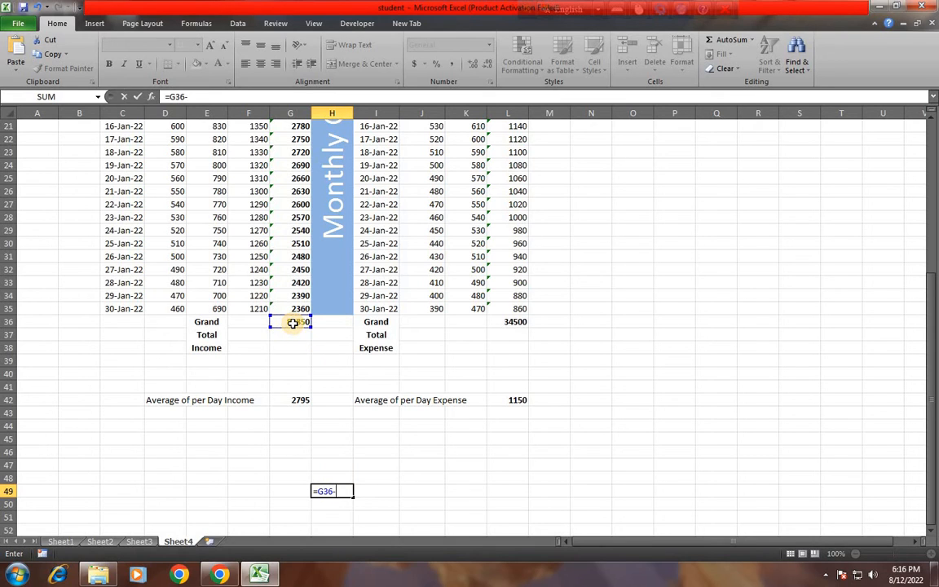
click(523, 322)
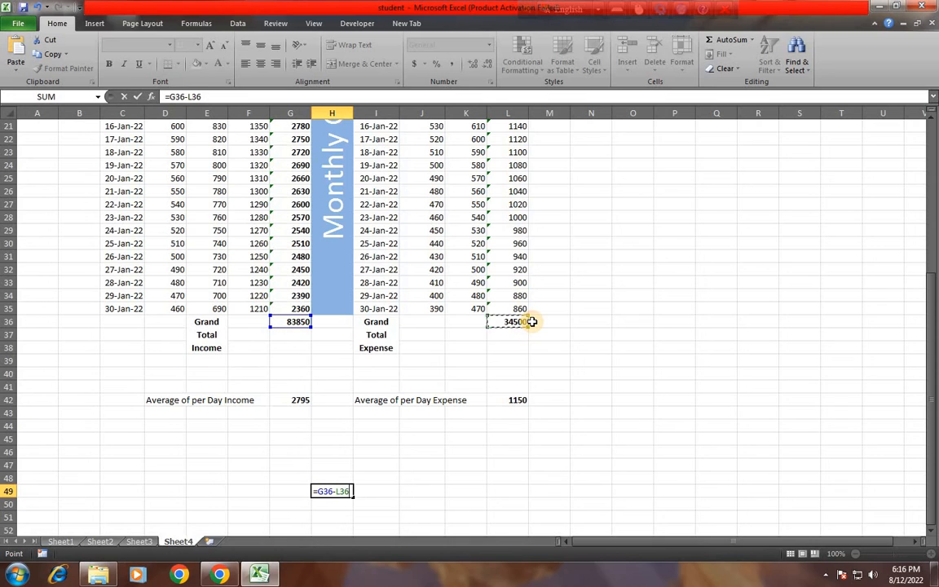
key(Return)
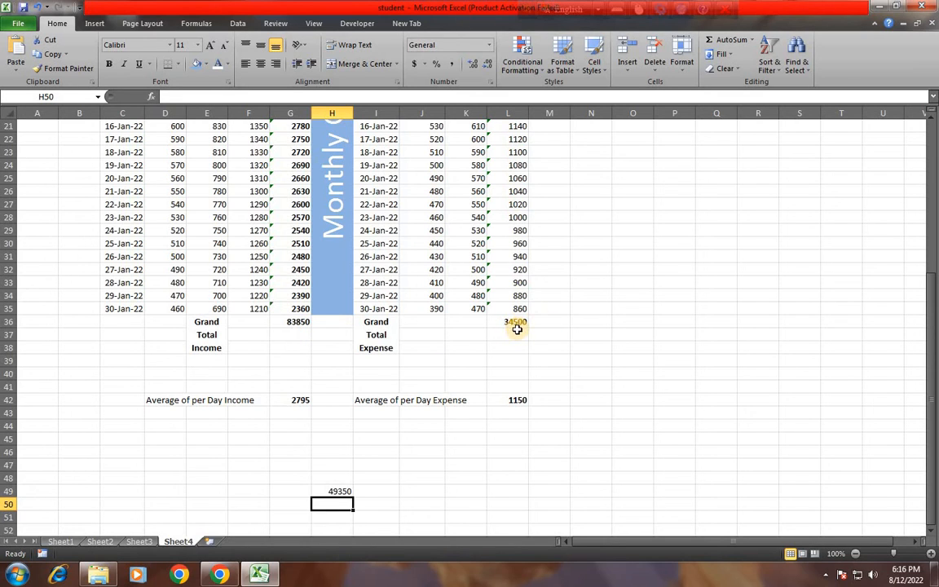
Step: Enter the label Total Blance in F49 and make the range F49:H49 bold
click(341, 495)
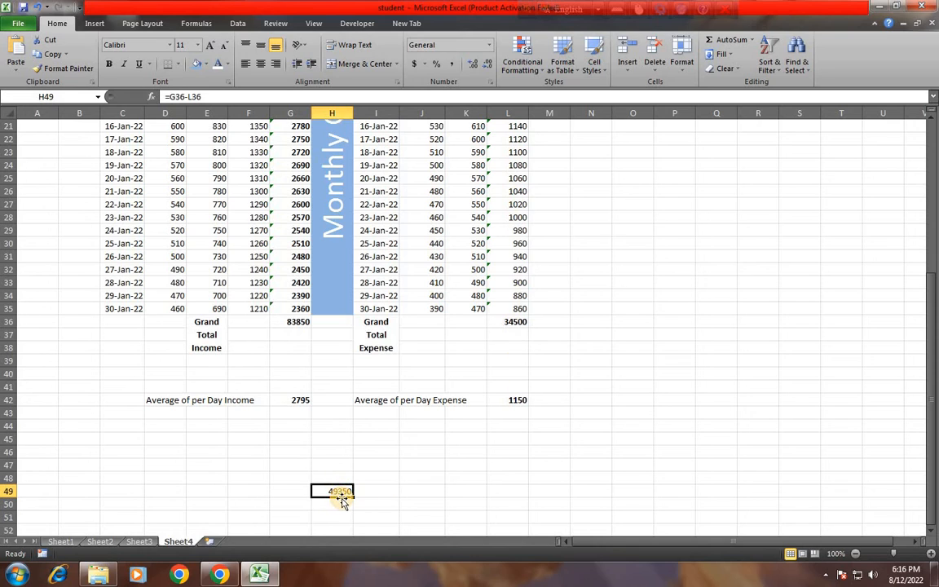
click(246, 493)
click(208, 493)
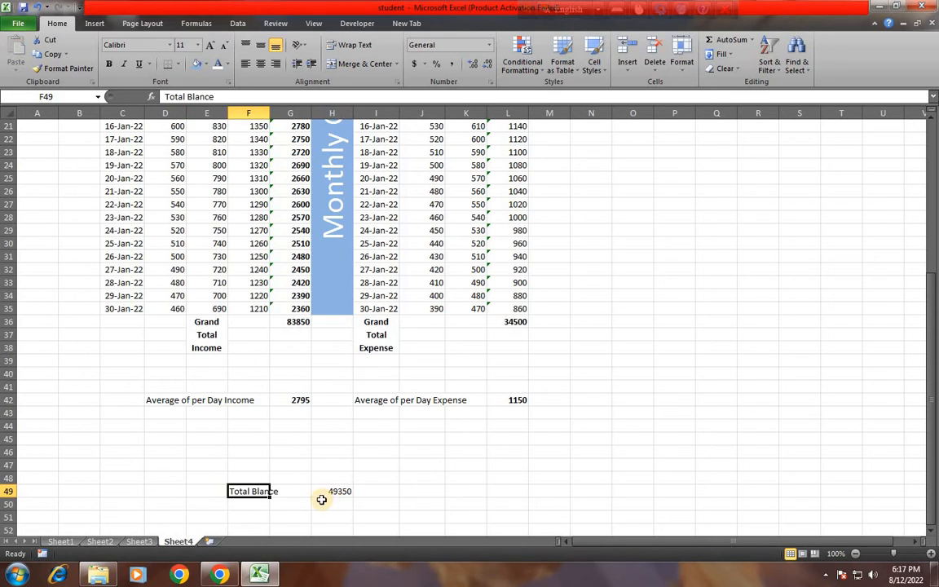
click(324, 495)
drag(263, 489, 349, 491)
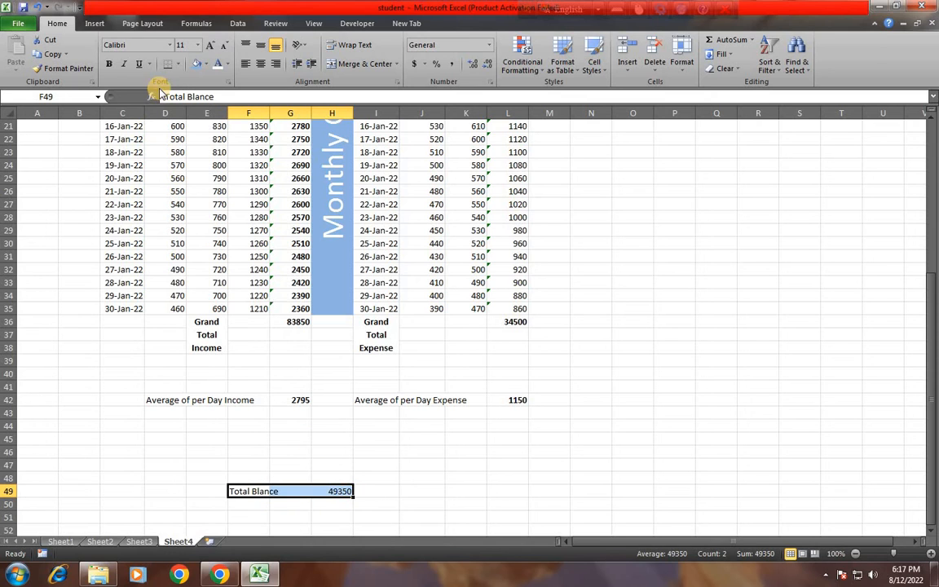
click(108, 63)
click(371, 491)
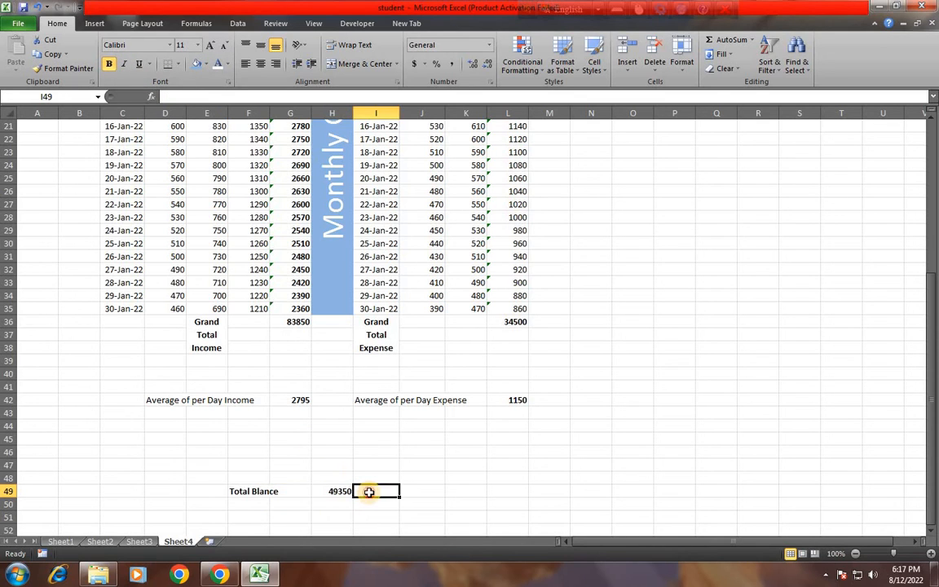
scroll(637, 413, up, 5)
scroll(634, 412, up, 2)
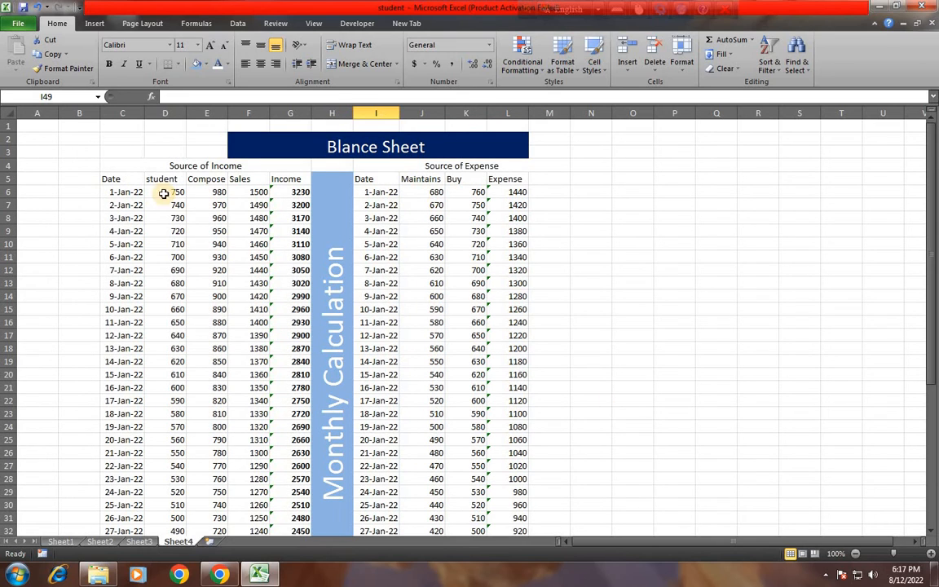
click(210, 165)
click(422, 166)
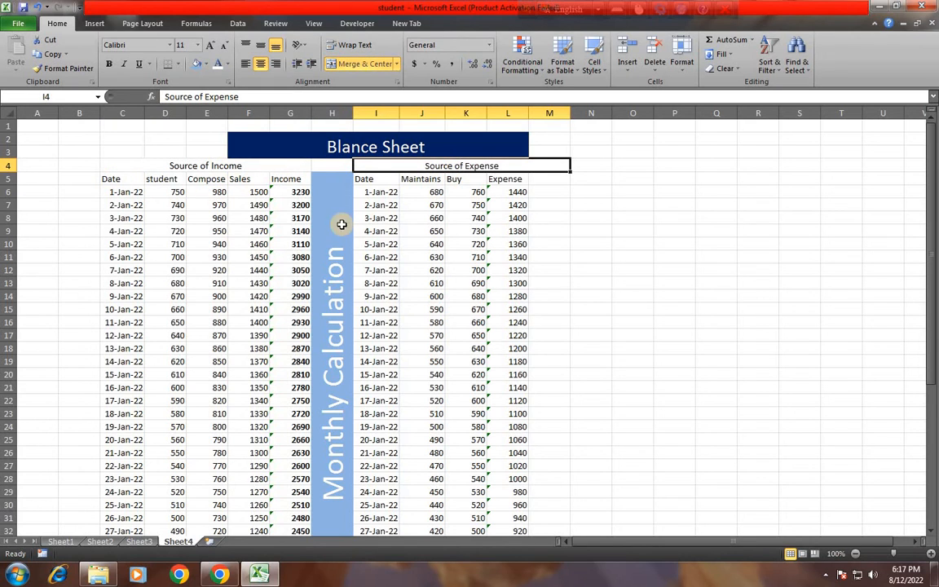
scroll(477, 324, down, 2)
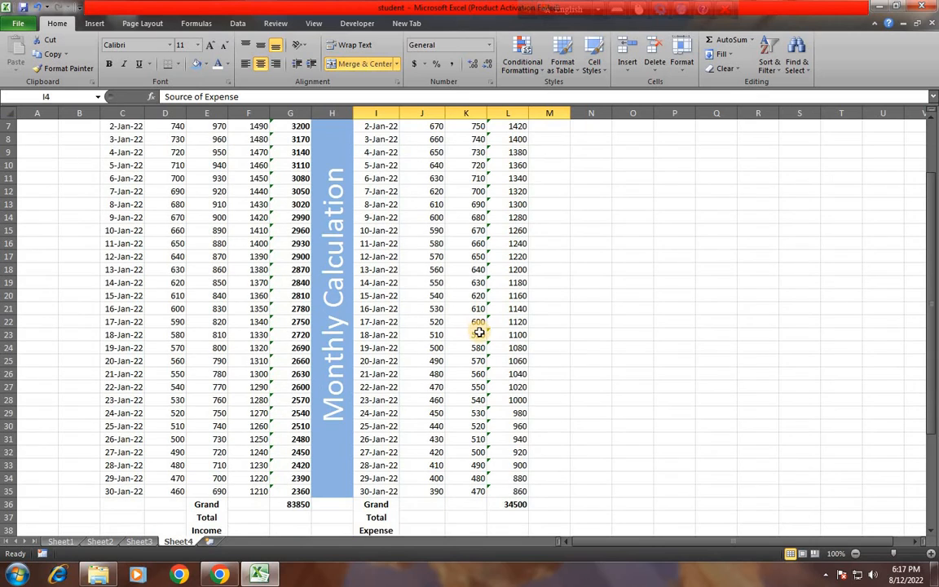
scroll(479, 333, down, 2)
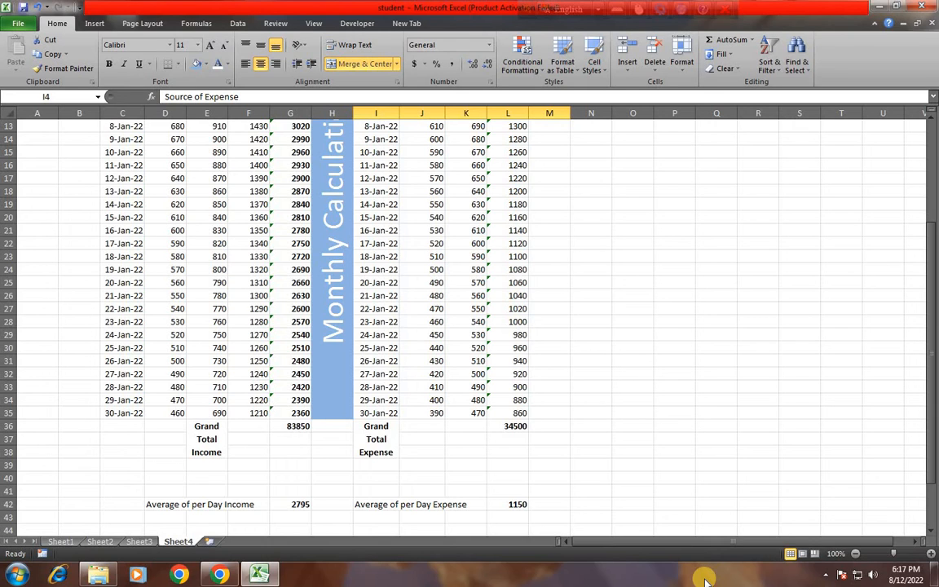
Step: Add a new worksheet and enter the title Calculation Commission & Salary in the merged and centred range E1:M2
click(206, 545)
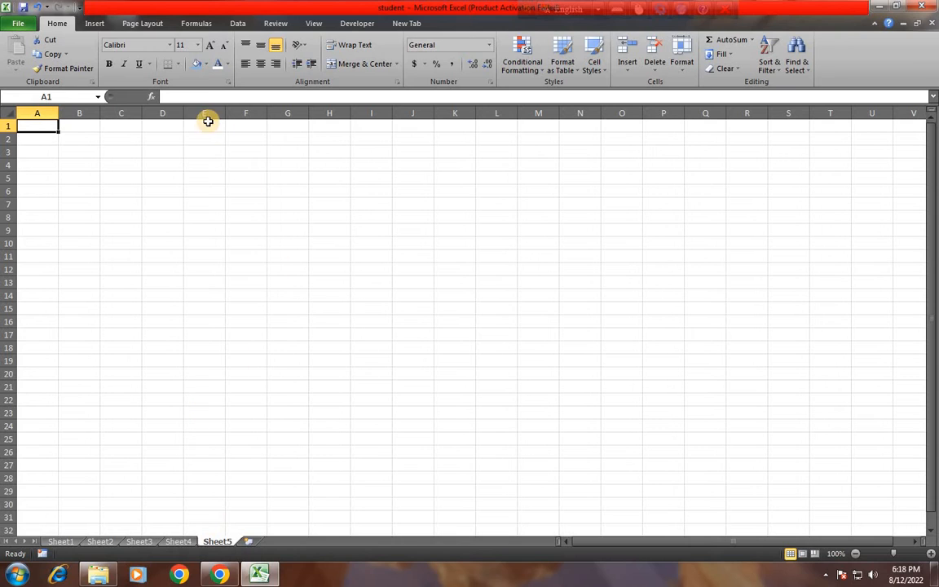
drag(210, 125, 521, 144)
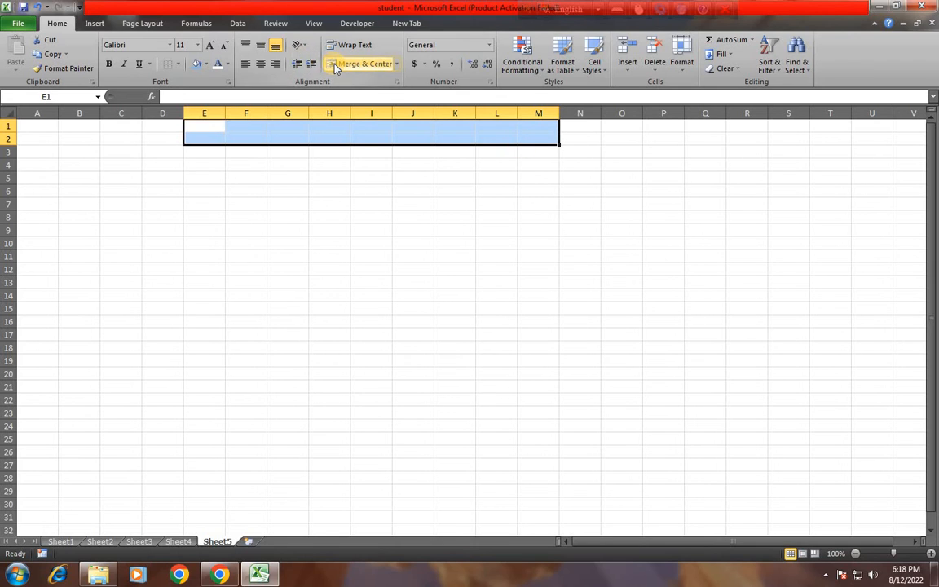
click(334, 65)
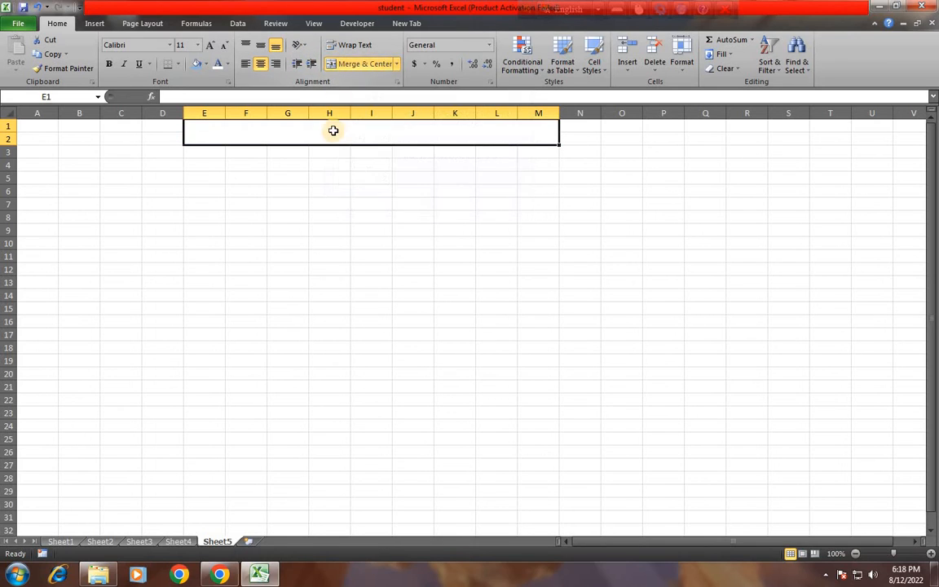
double_click(333, 131)
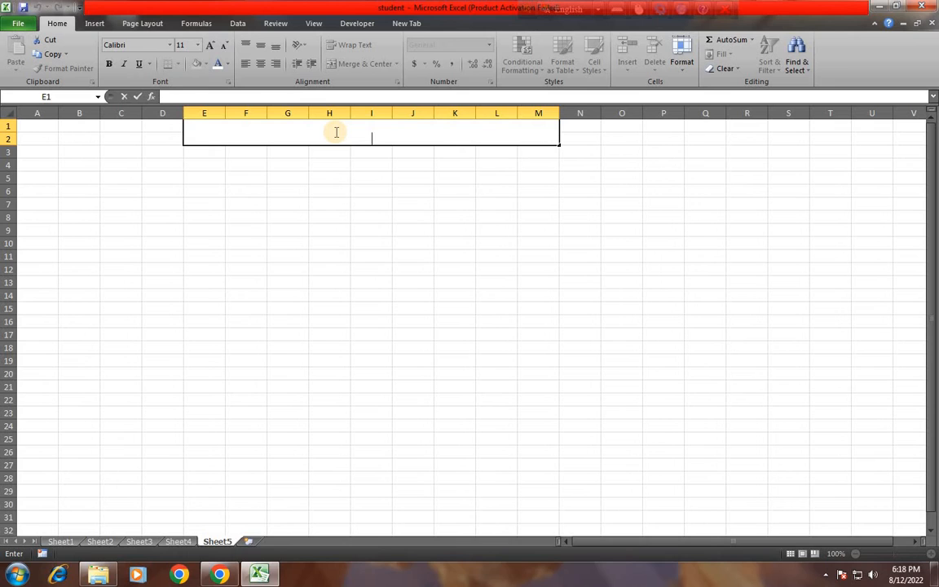
text(Calculation Commission & Salary)
click(359, 194)
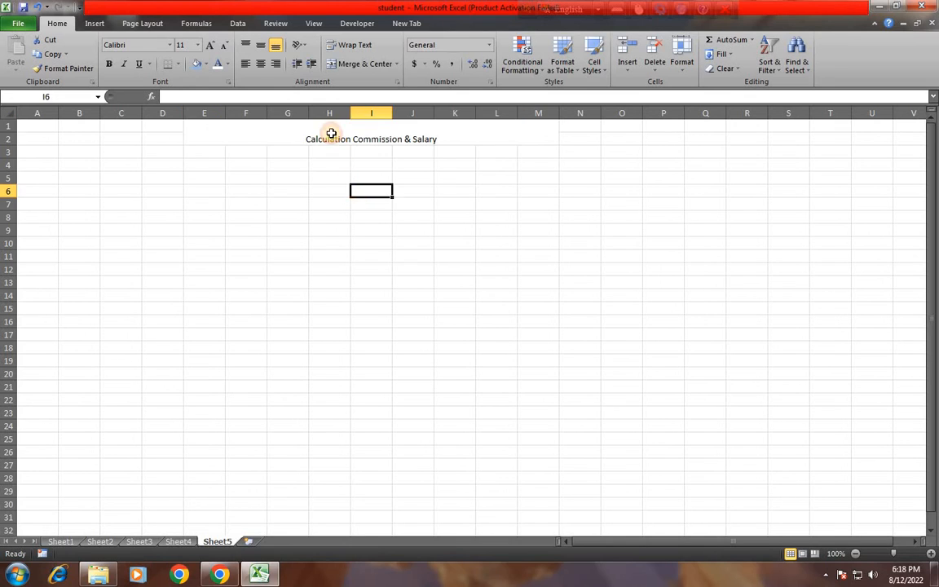
Step: Enlarge the Calculation Commission & Salary title to font size 18 and give its cell a light olive green fill
click(281, 136)
click(356, 176)
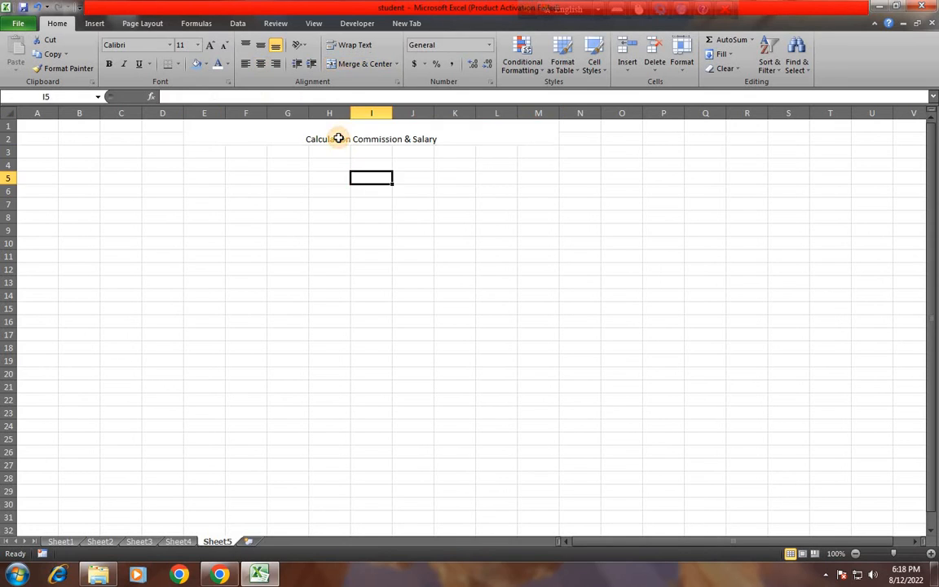
click(338, 138)
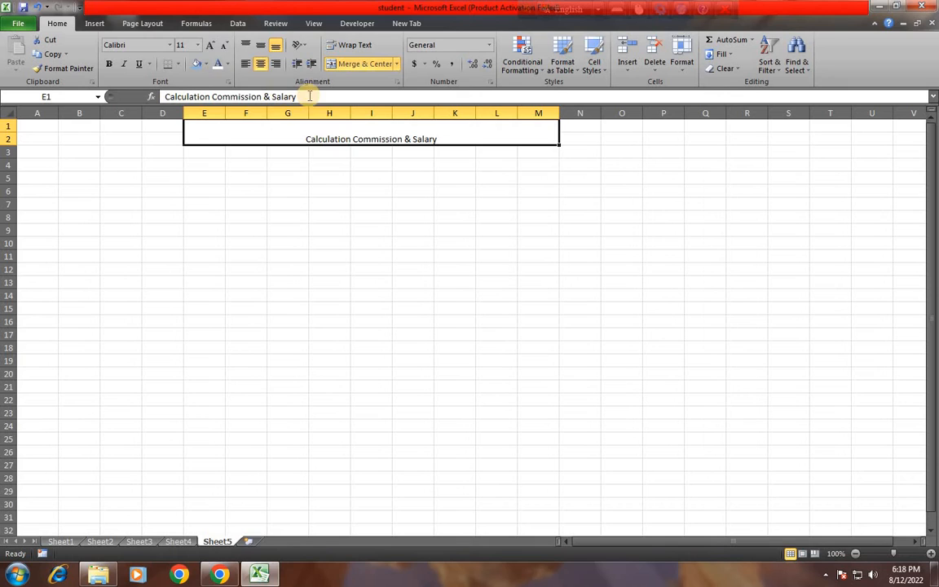
click(210, 45)
click(209, 45)
click(209, 45)
click(209, 45)
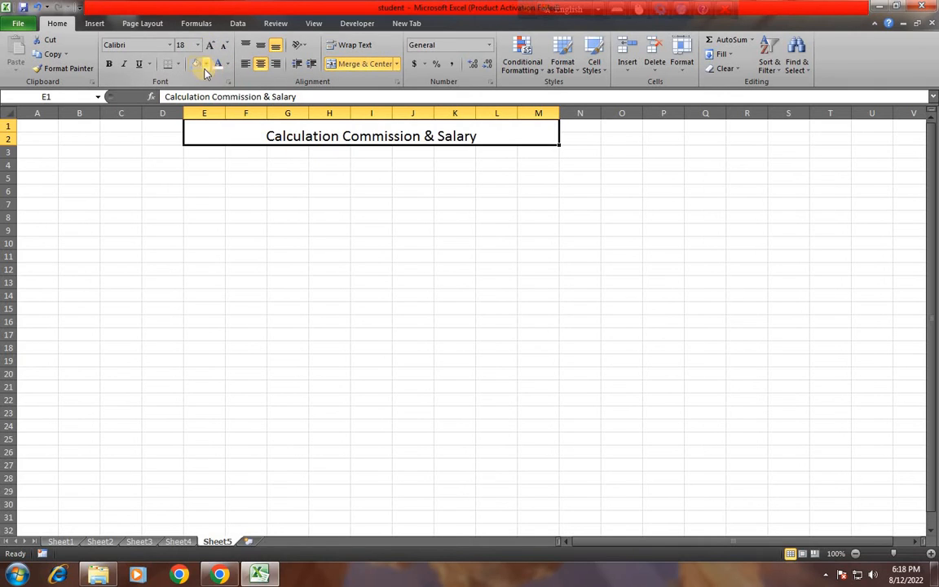
click(205, 64)
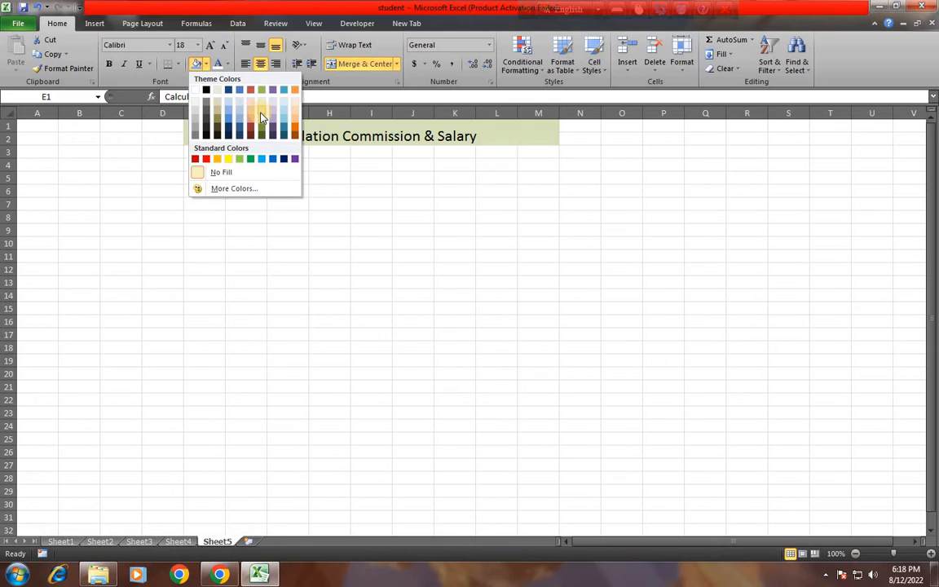
click(260, 117)
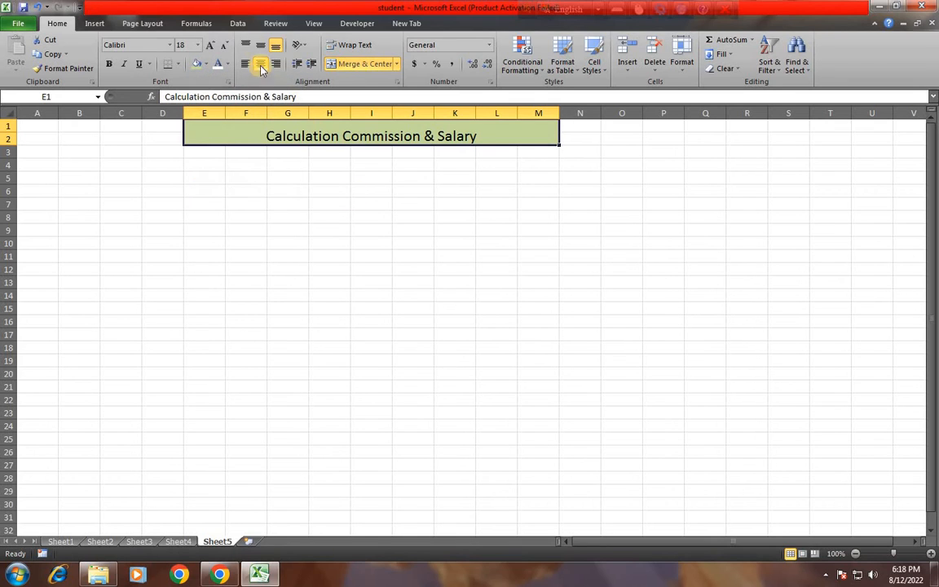
Step: Centre the Calculation Commission & Salary title vertically in its merged cell and colour its text orange
click(260, 45)
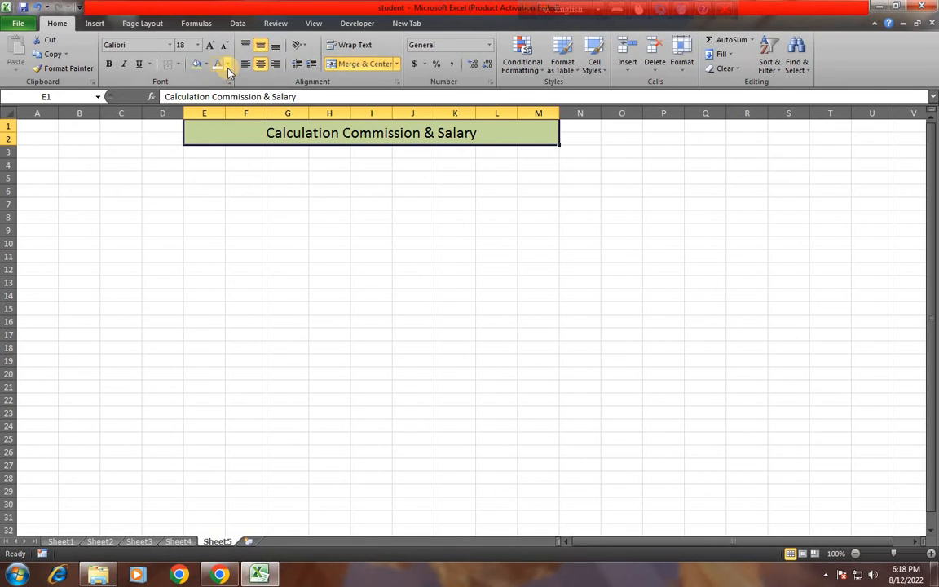
click(228, 66)
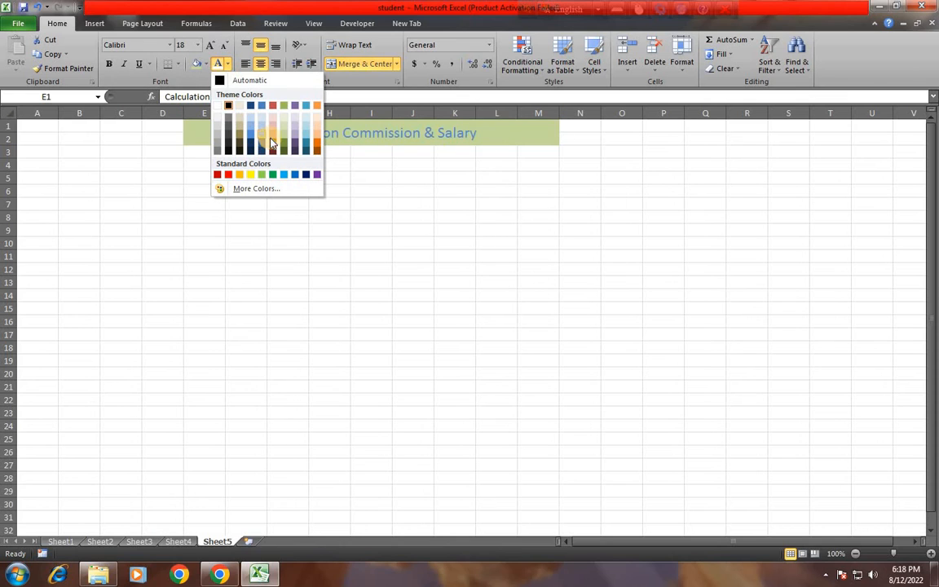
click(314, 143)
click(350, 204)
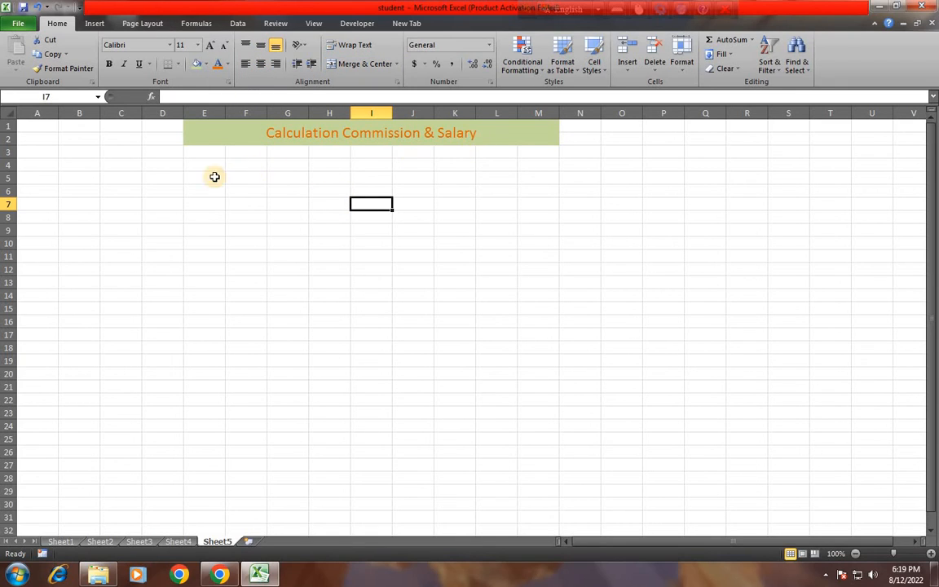
click(159, 175)
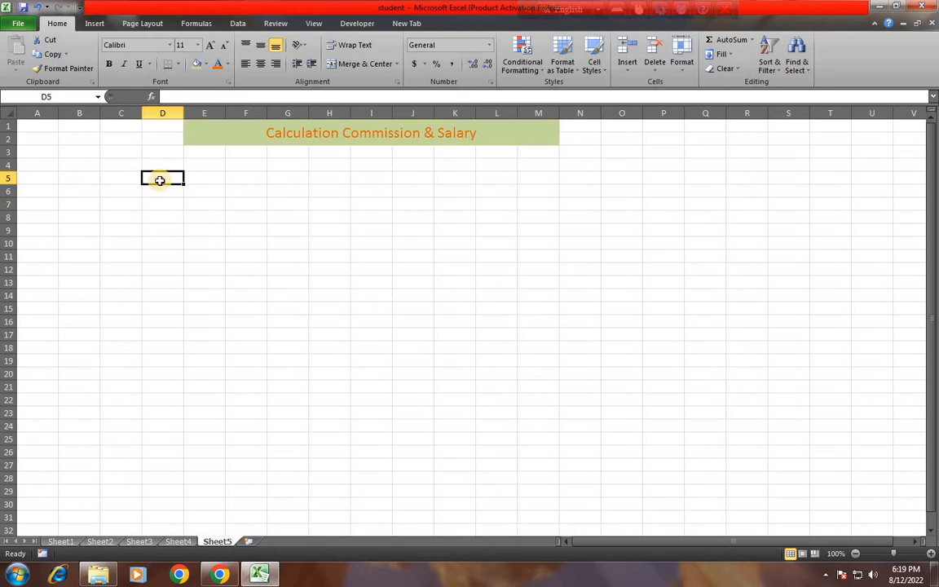
Step: Enter the label Commission in D4 with the rate 10% in F4
click(150, 162)
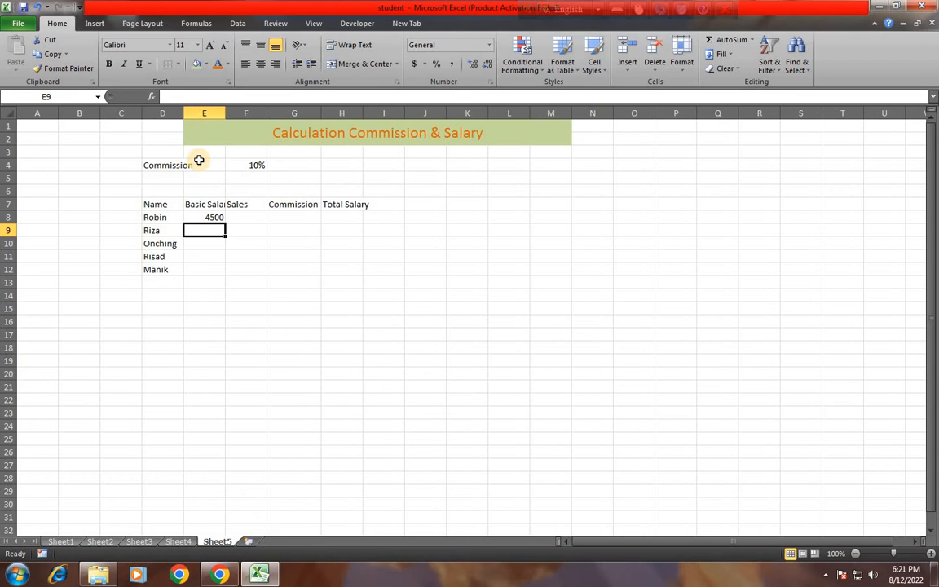
Step: Change the basic salary in E8 to 20000 and fit column E to its contents
click(210, 217)
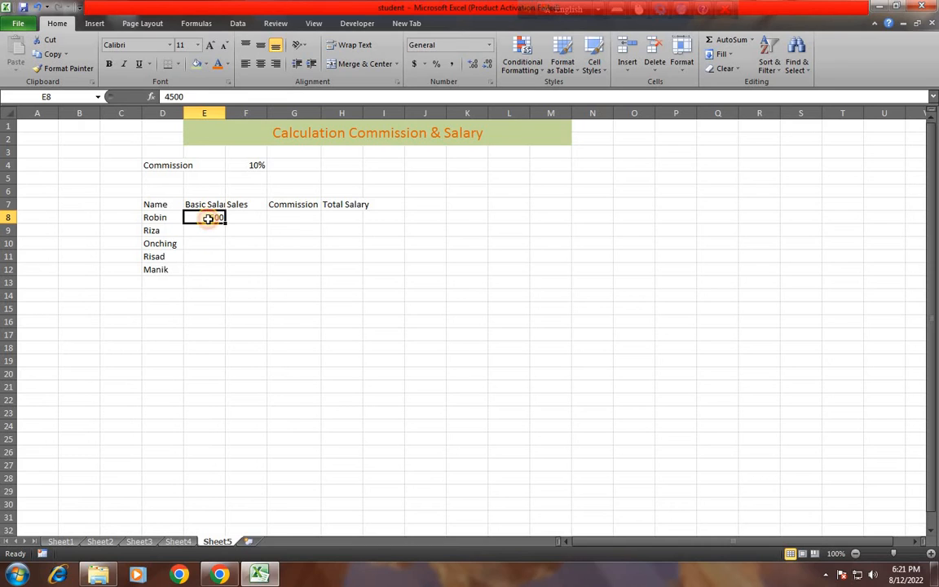
double_click(175, 97)
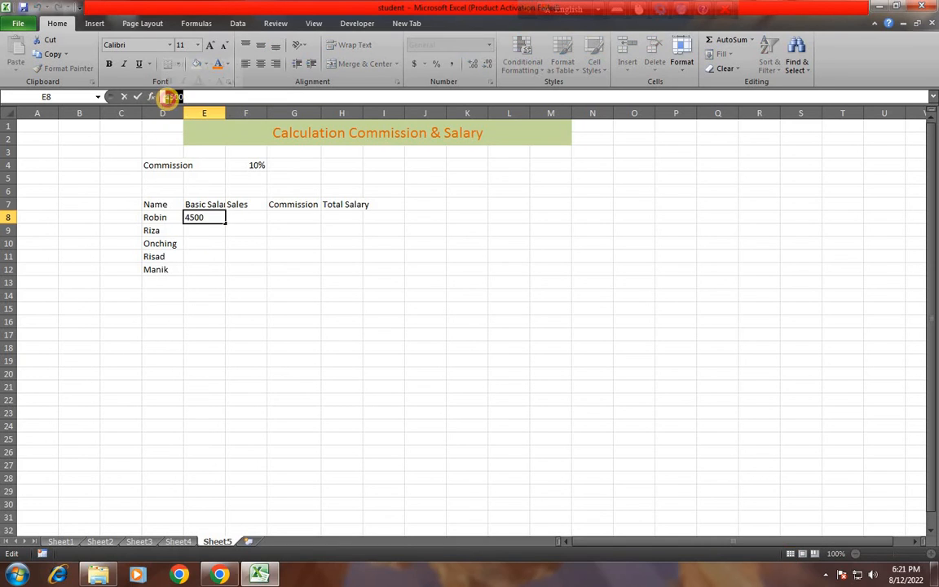
text(20000)
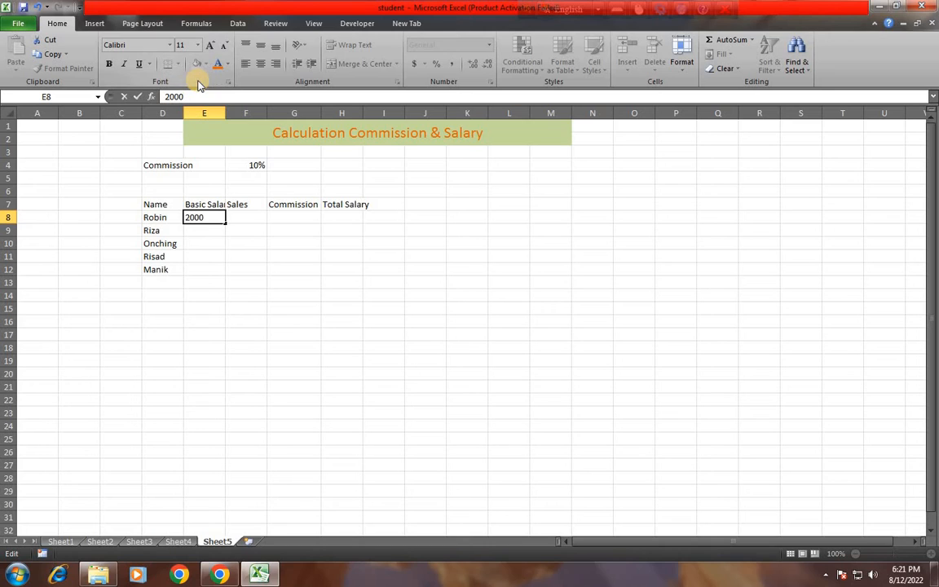
click(204, 234)
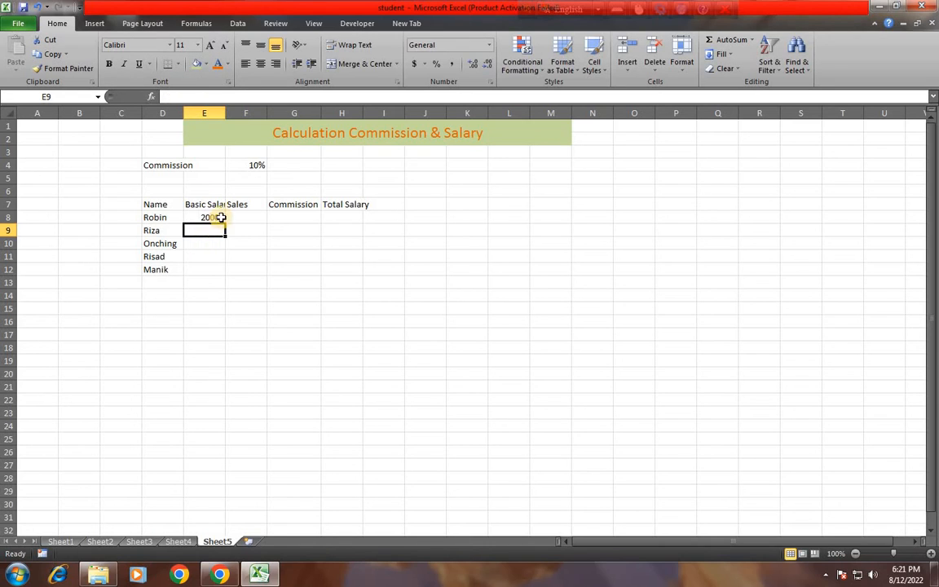
double_click(225, 113)
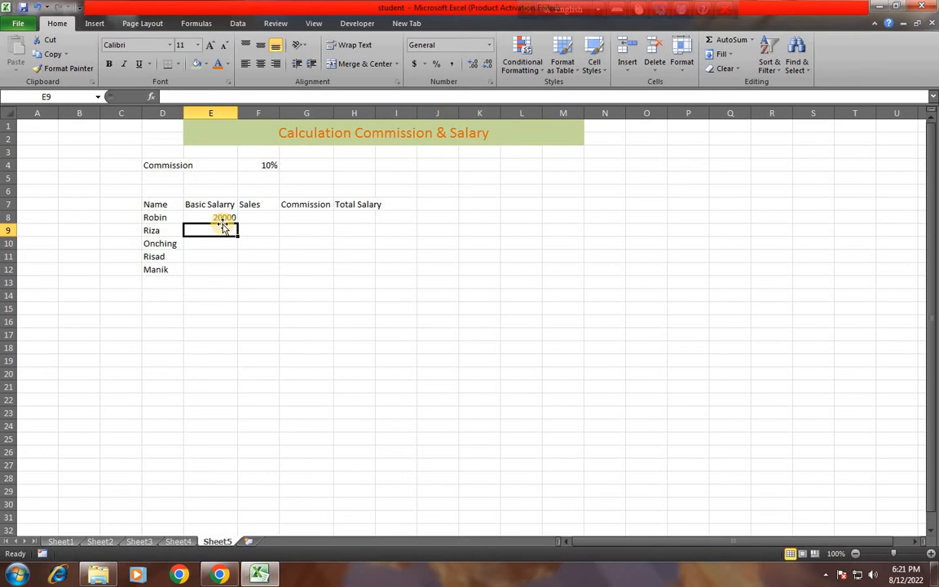
Step: Enter 25000 in E9 and extend the basic salary series from E8:E9 down to E12
text(5)
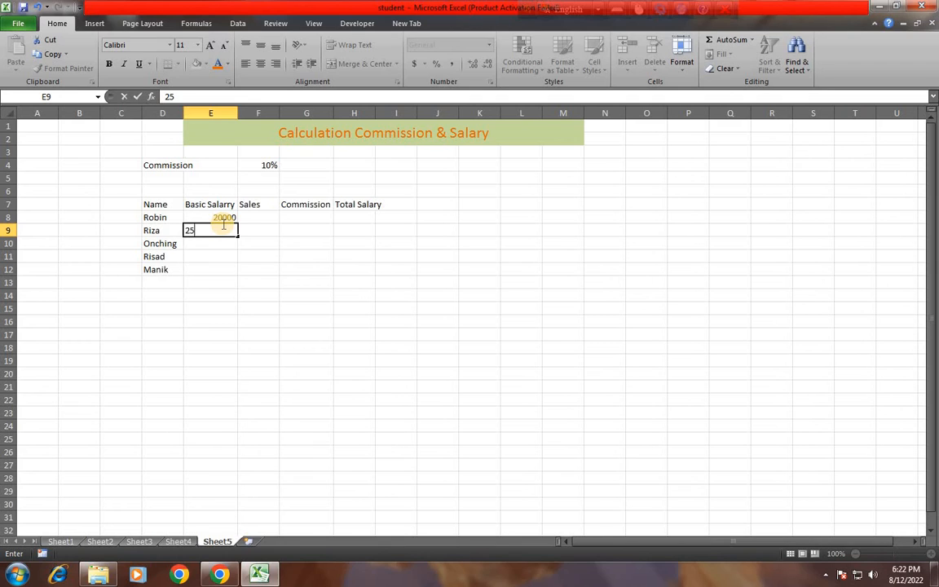
text(000)
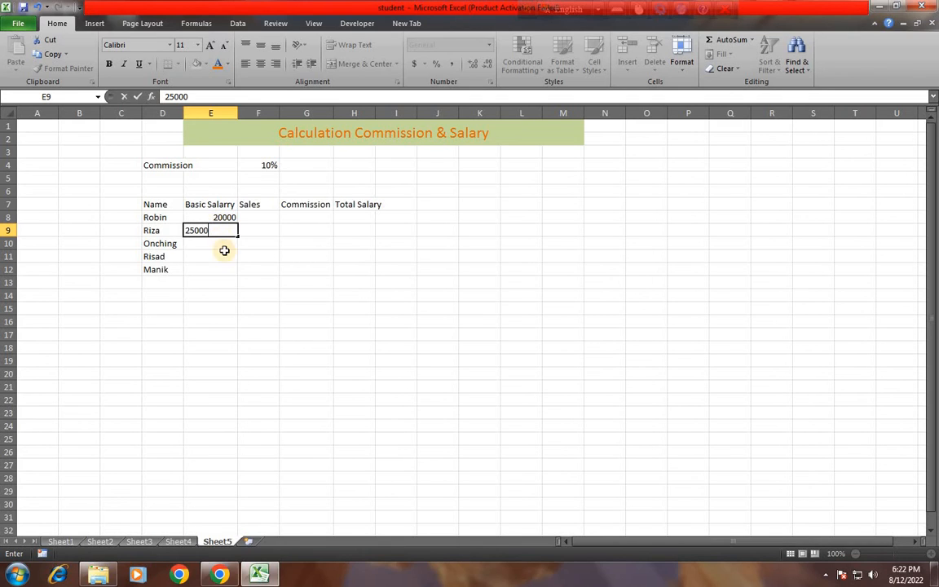
click(222, 244)
drag(221, 215, 238, 274)
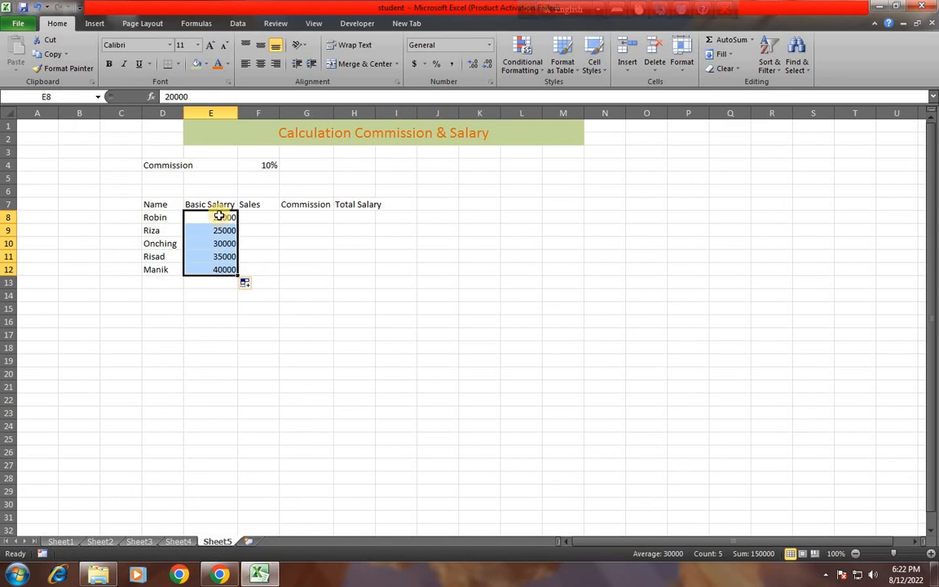
Step: Widen column E slightly and fill the Sales cells F8:F12 with a series starting 600000 and 650000
click(259, 216)
drag(240, 117, 244, 113)
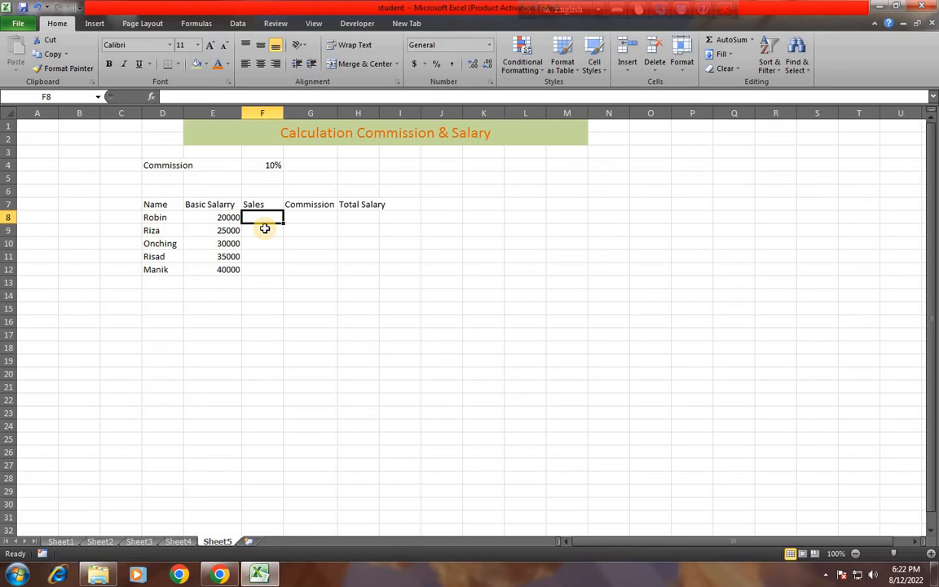
text(600000)
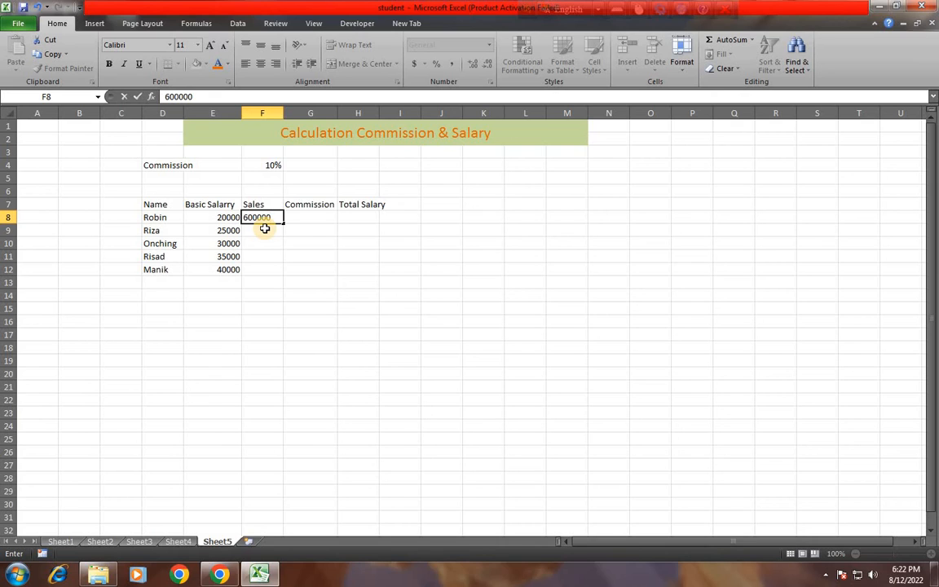
key(Return)
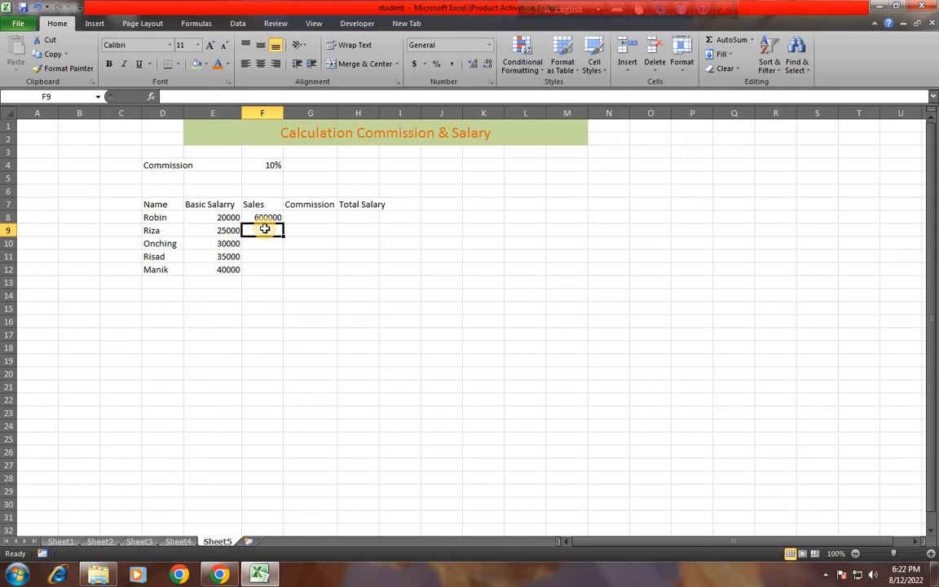
text(65000)
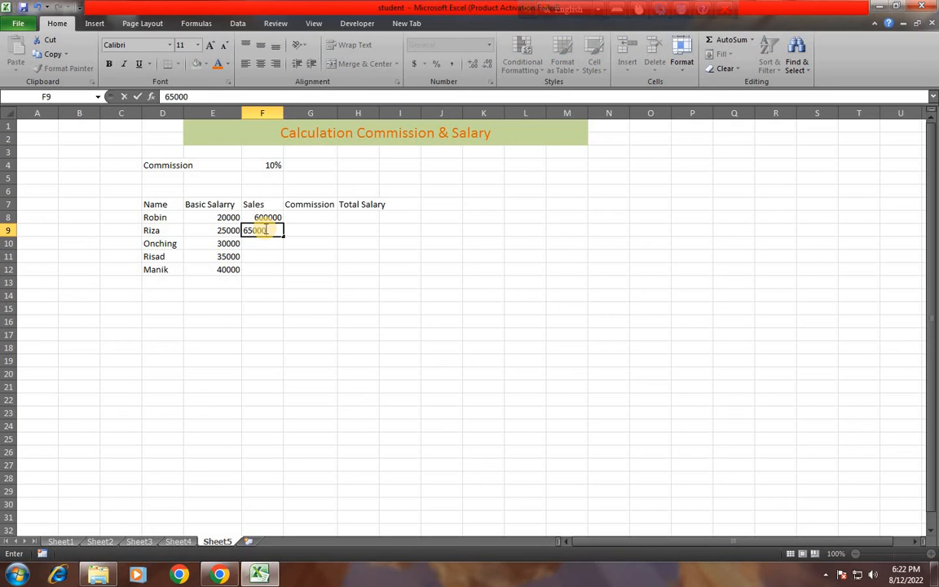
text(0)
key(Return)
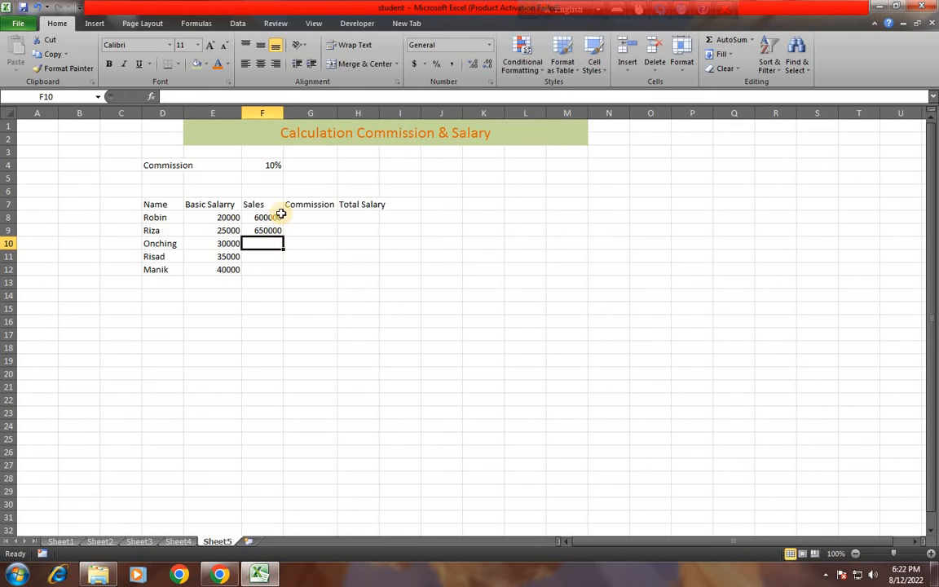
click(269, 221)
drag(269, 225, 279, 275)
Step: Try to calculate the commissions with the formula =F8*F4 in G8, copied down to G12
click(308, 215)
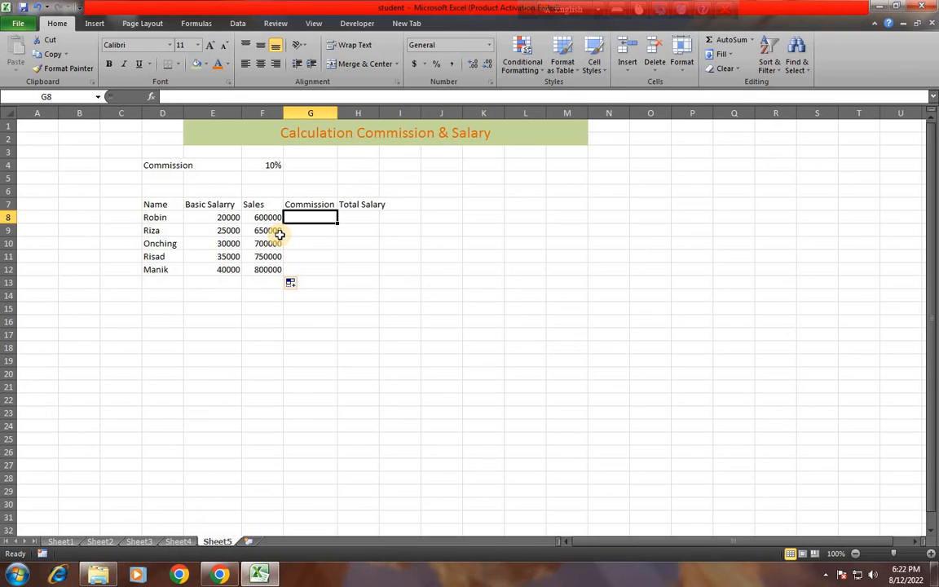
text(=)
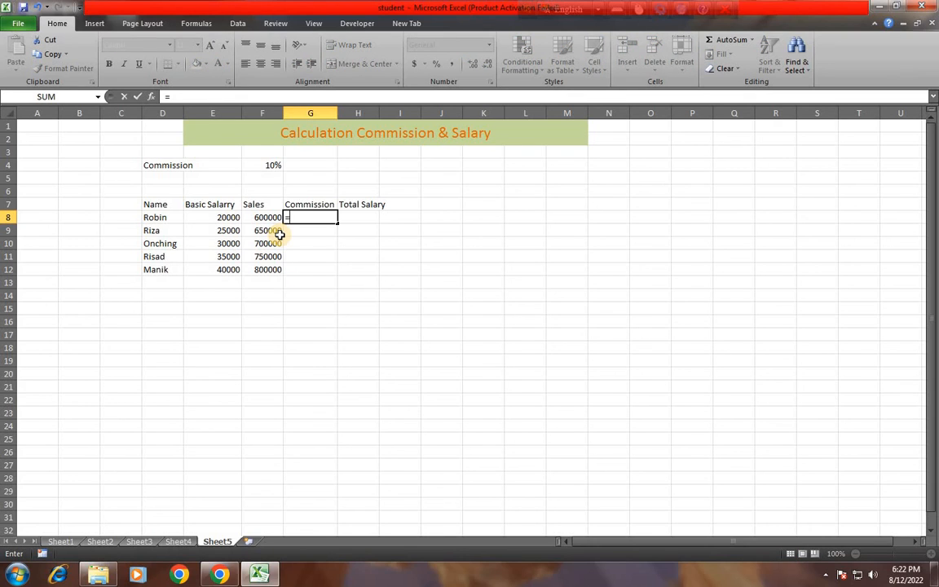
click(271, 218)
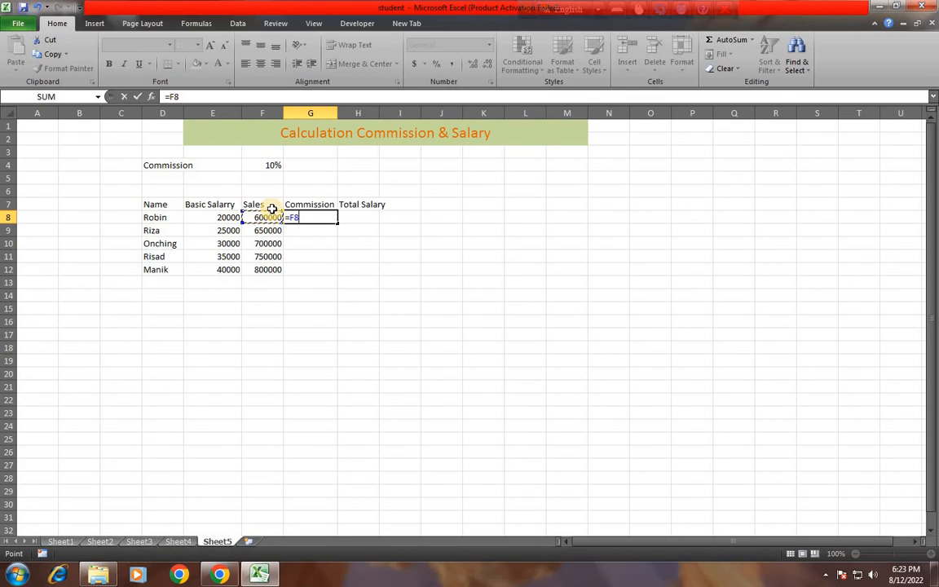
text(*)
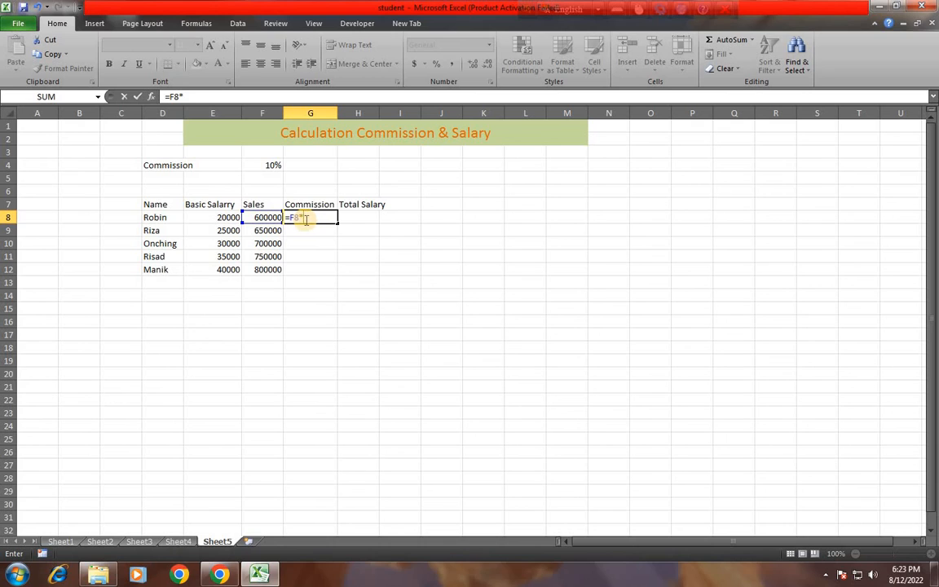
key(BackSpace)
key(BackSpace)
key(BackSpace)
click(267, 218)
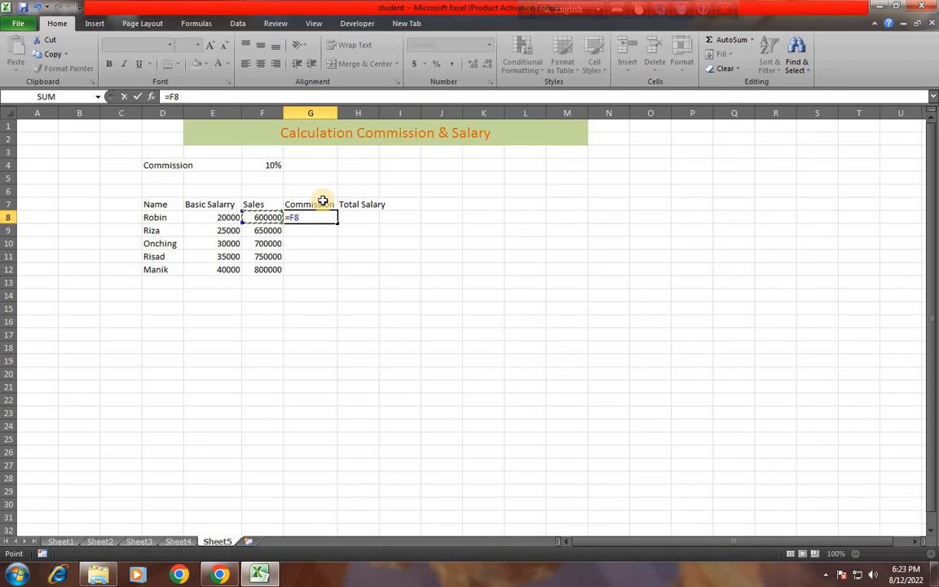
text(*)
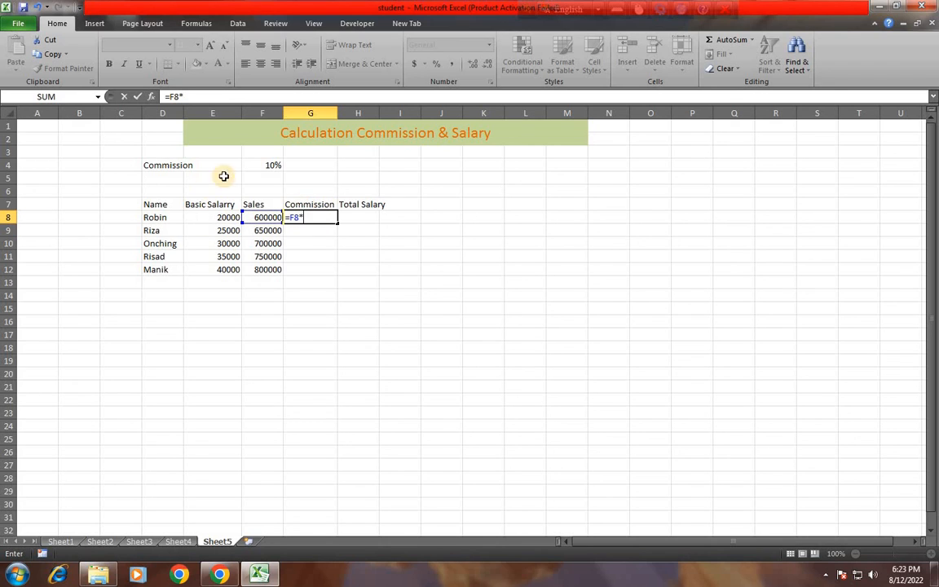
click(272, 166)
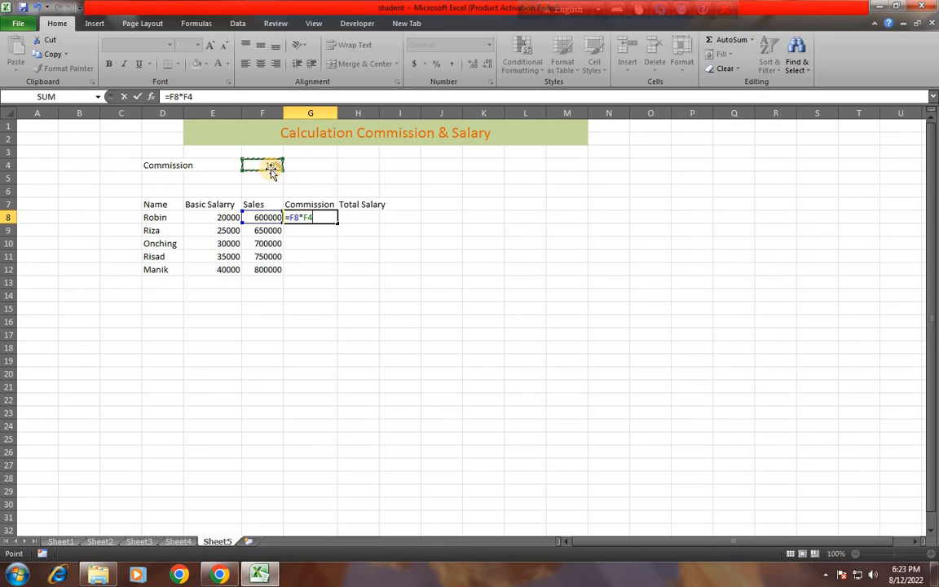
key(Return)
click(320, 217)
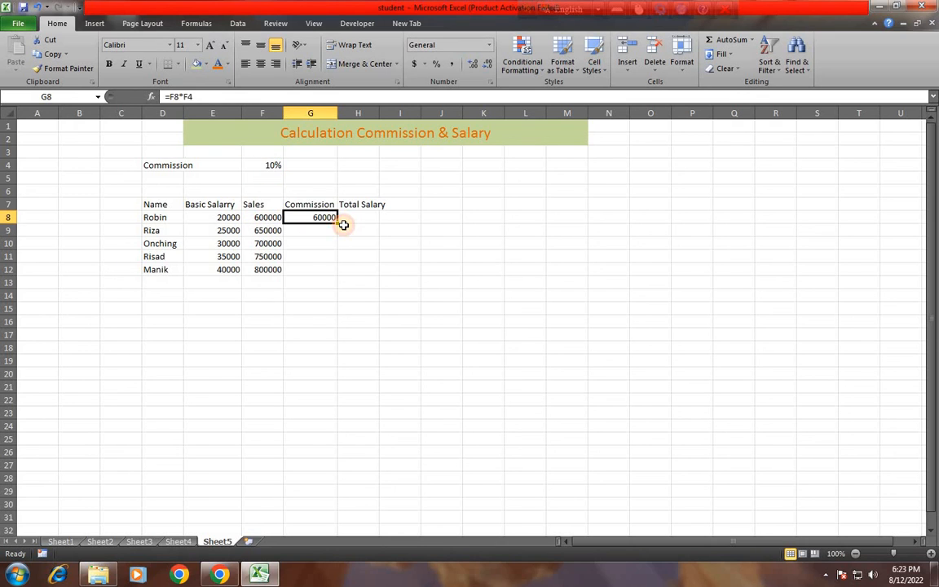
drag(338, 223, 338, 275)
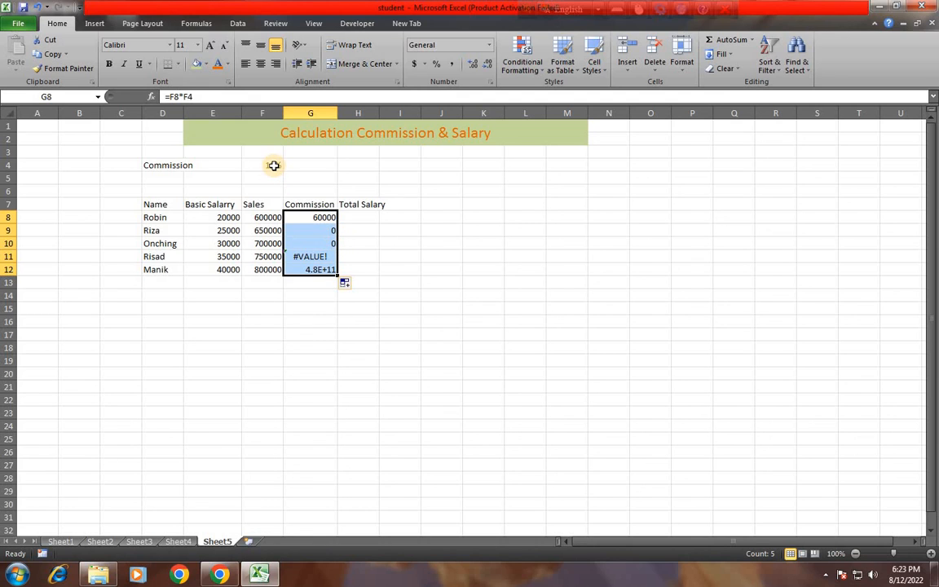
Step: Clear the commission formulas from G8:G12
click(316, 217)
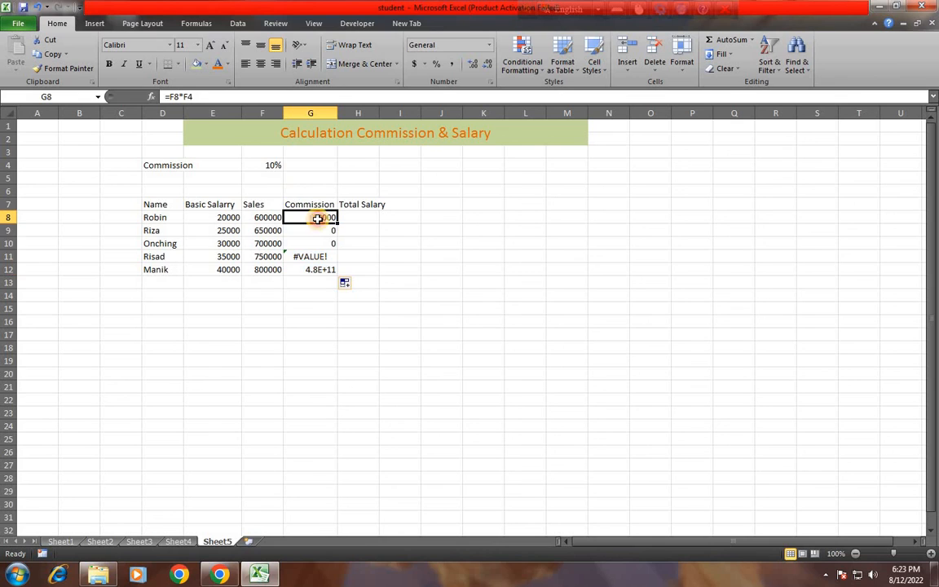
drag(317, 217, 314, 275)
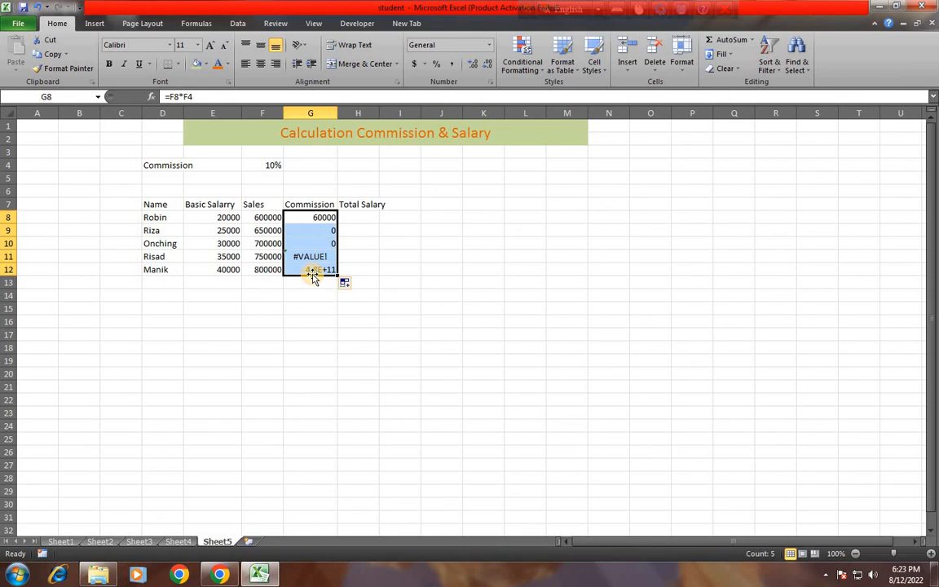
key(Delete)
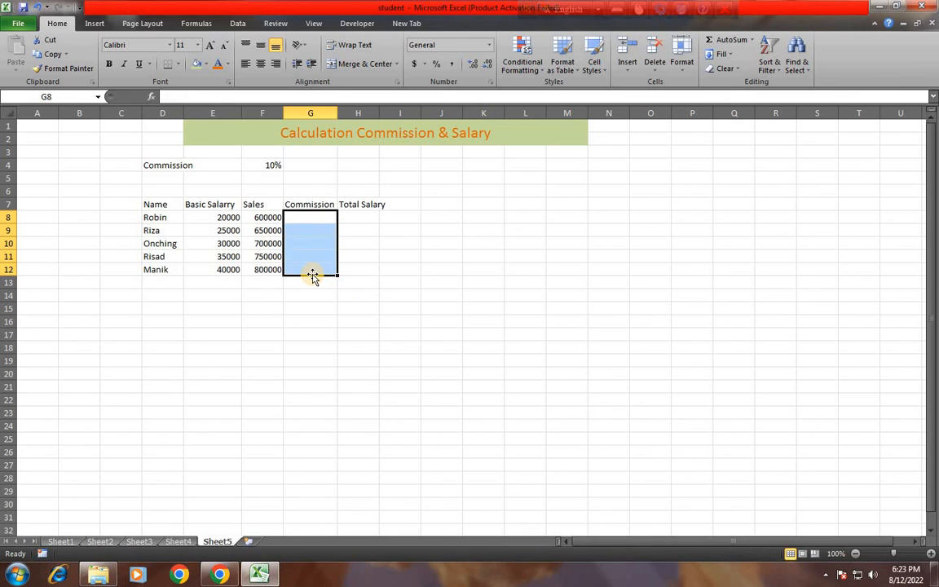
Step: Calculate the commission in G8 with =F8*10% and copy the formula down to G12
click(316, 217)
text(=)
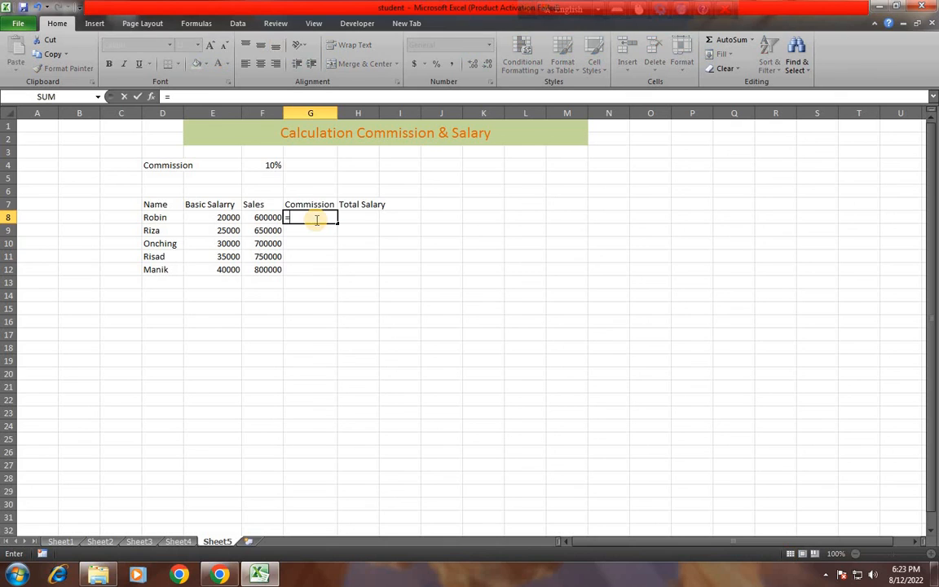
click(263, 217)
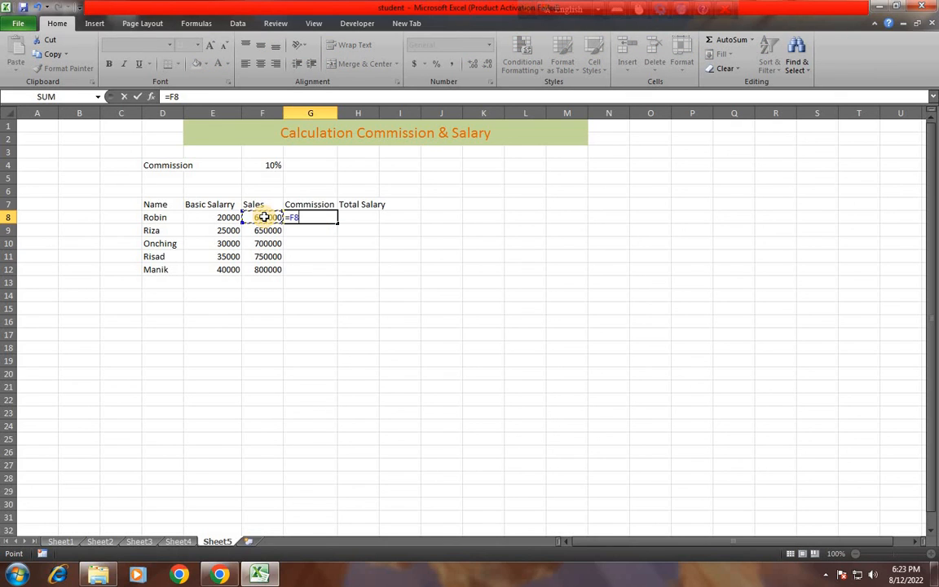
text(*)
key(Return)
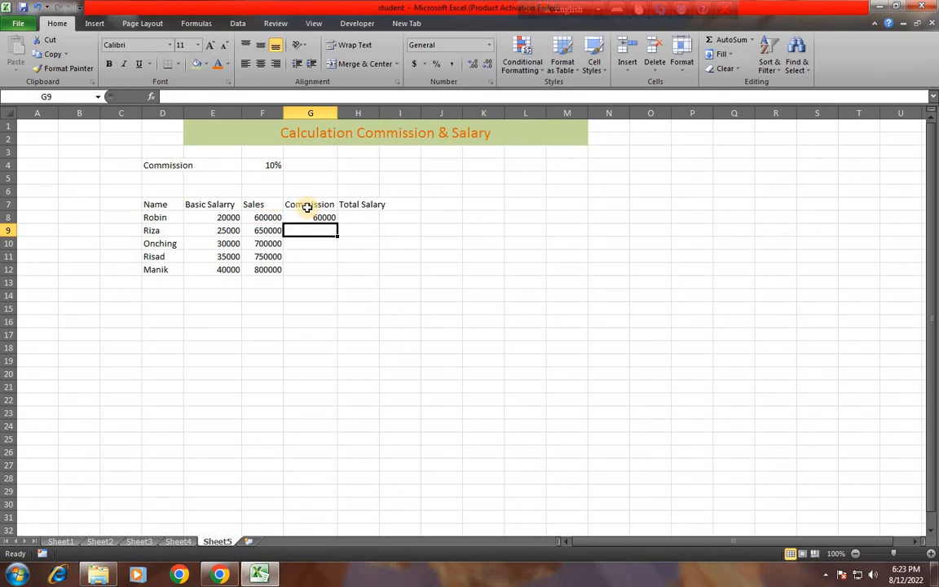
click(331, 218)
drag(337, 221, 340, 272)
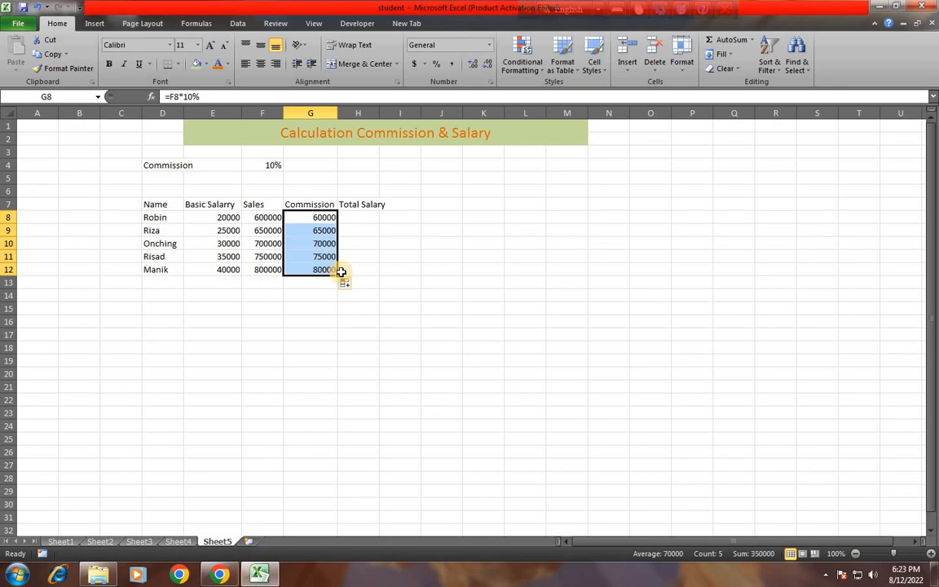
Step: Widen column H slightly and calculate the total salary in H8 with the formula =E8+G8
click(360, 218)
drag(379, 113, 388, 113)
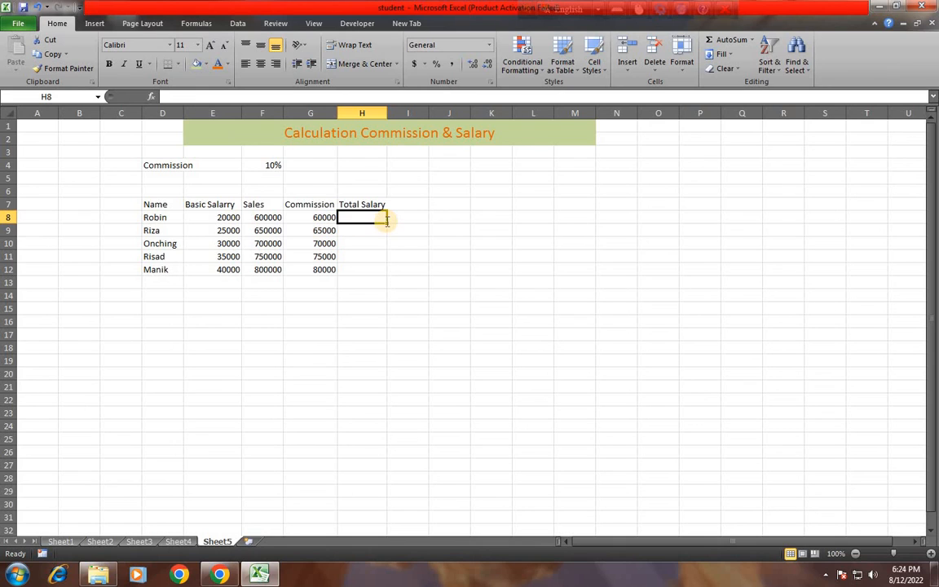
text(=)
click(213, 217)
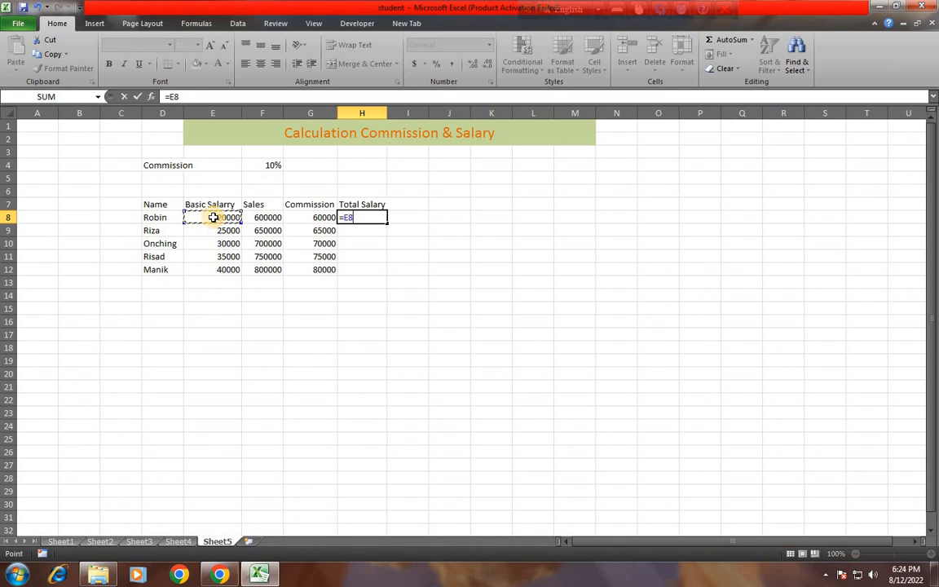
text(+)
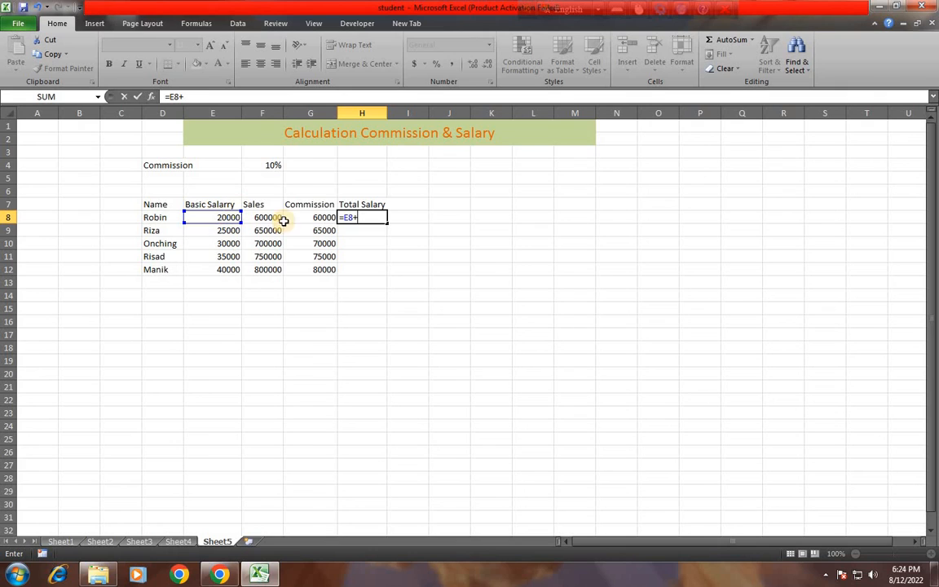
click(320, 216)
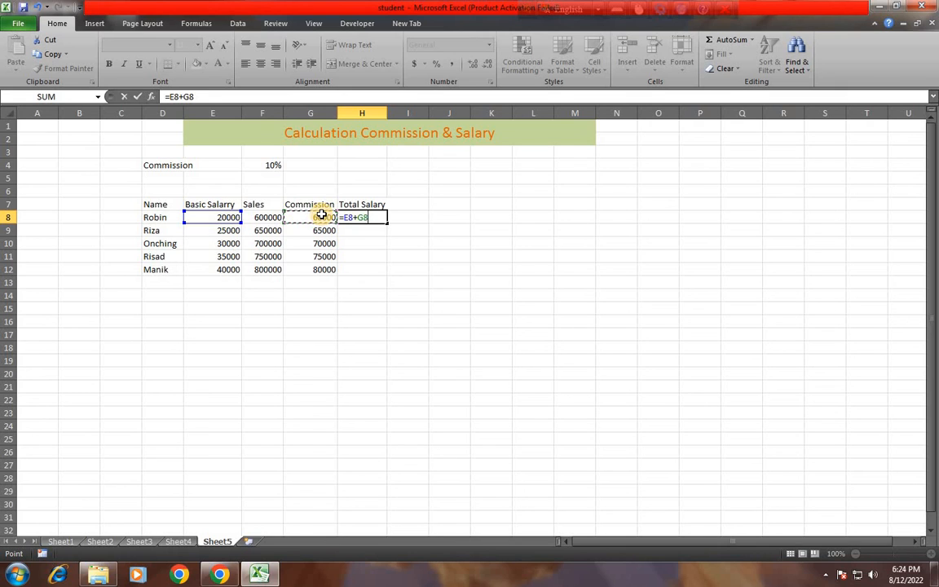
key(Return)
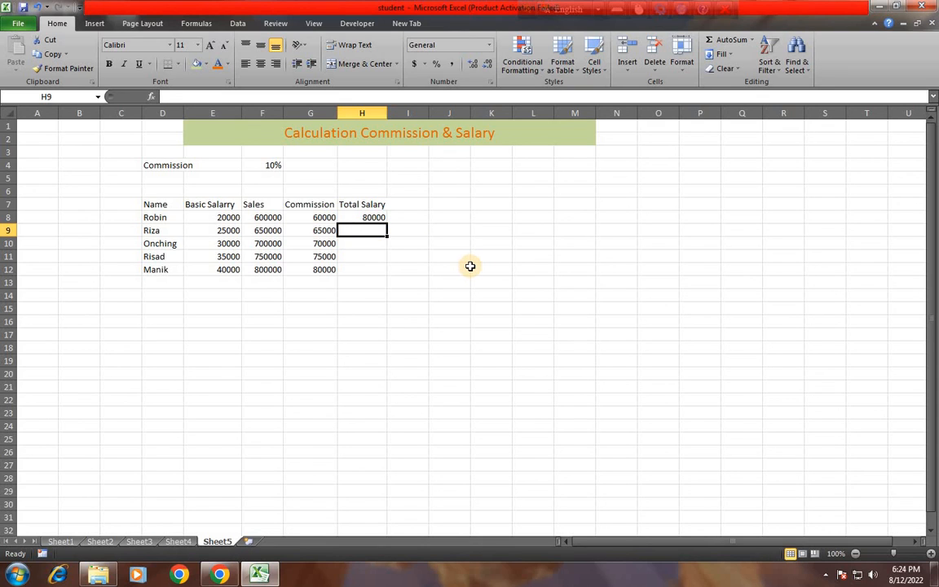
Step: Calculate the total salary in H9 with the formula =E9+G9, and copy the H8 total salary formula down to H12
text(=)
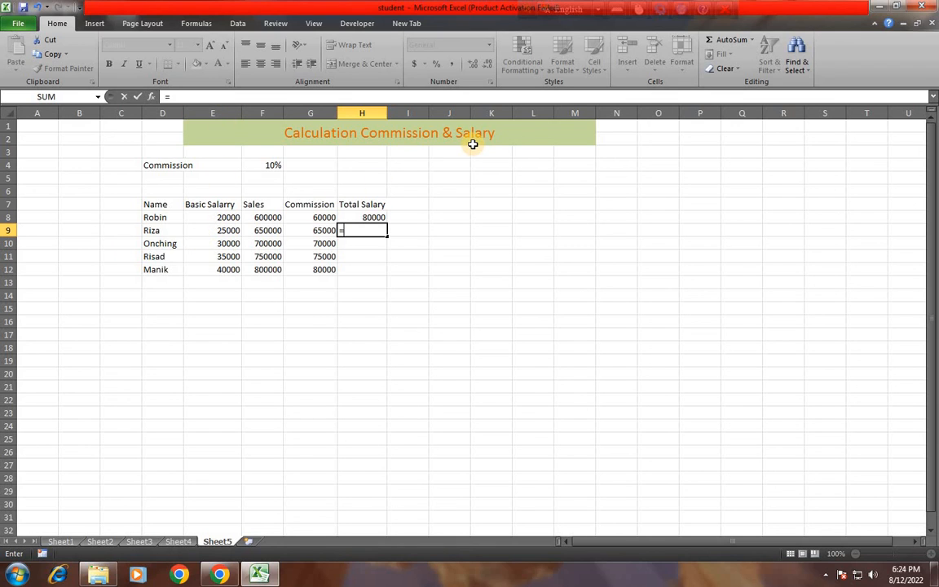
text(e9)
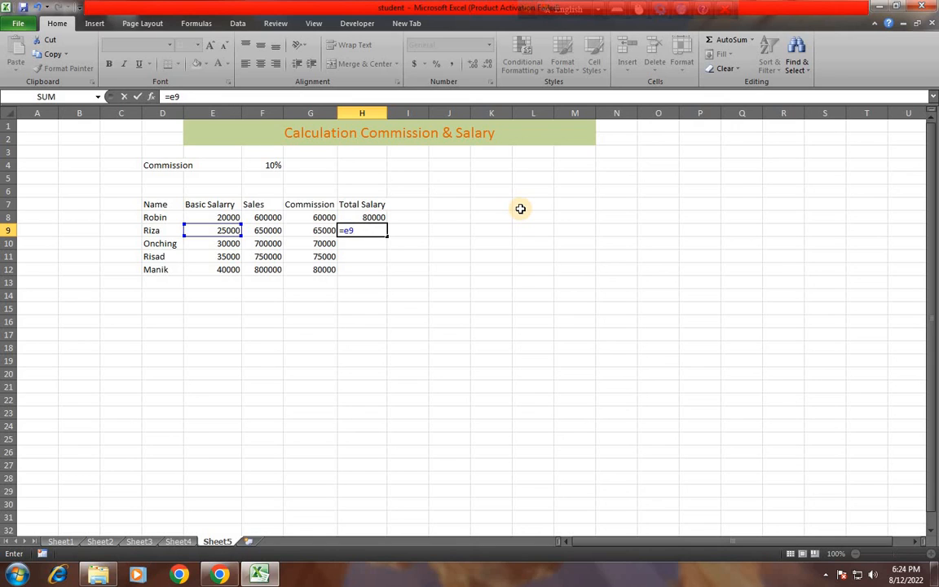
text(+g)
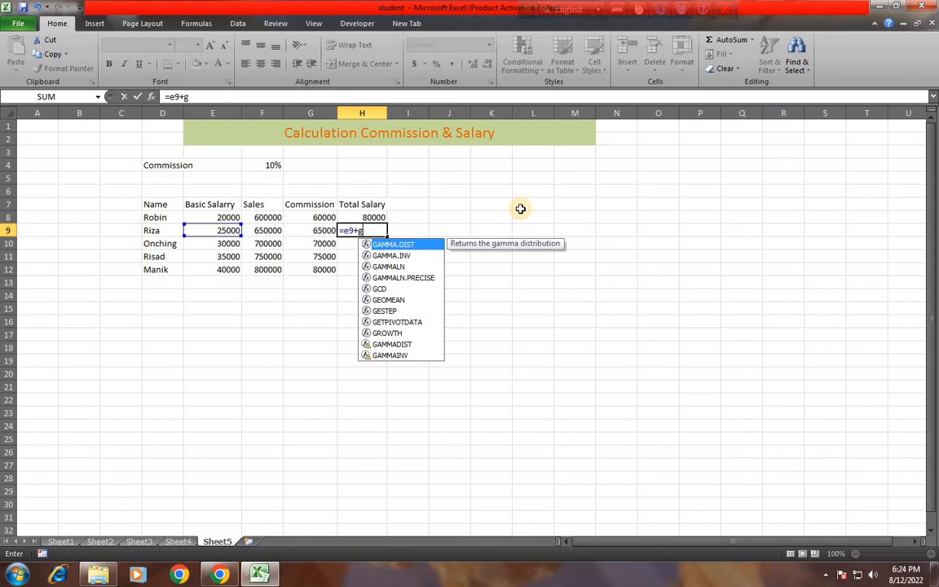
text(9)
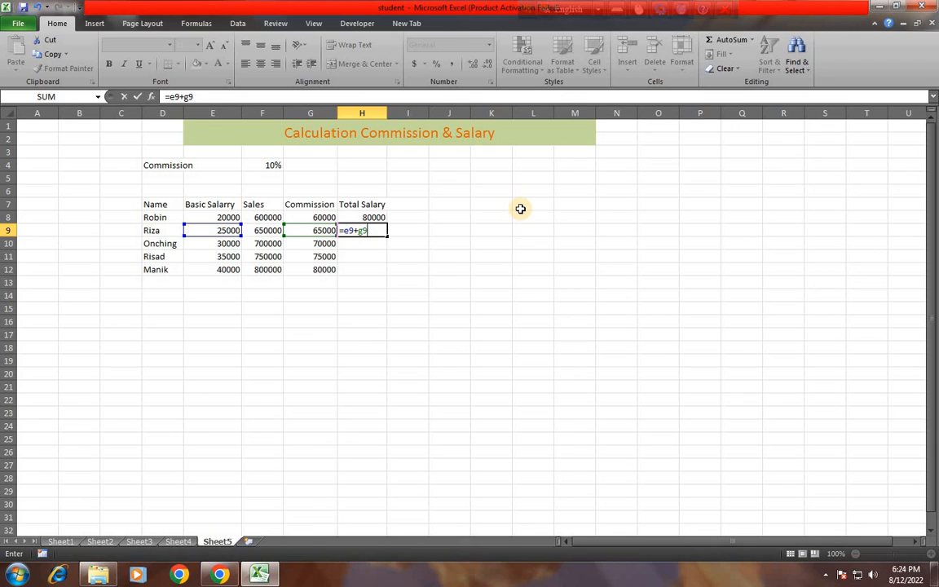
key(Return)
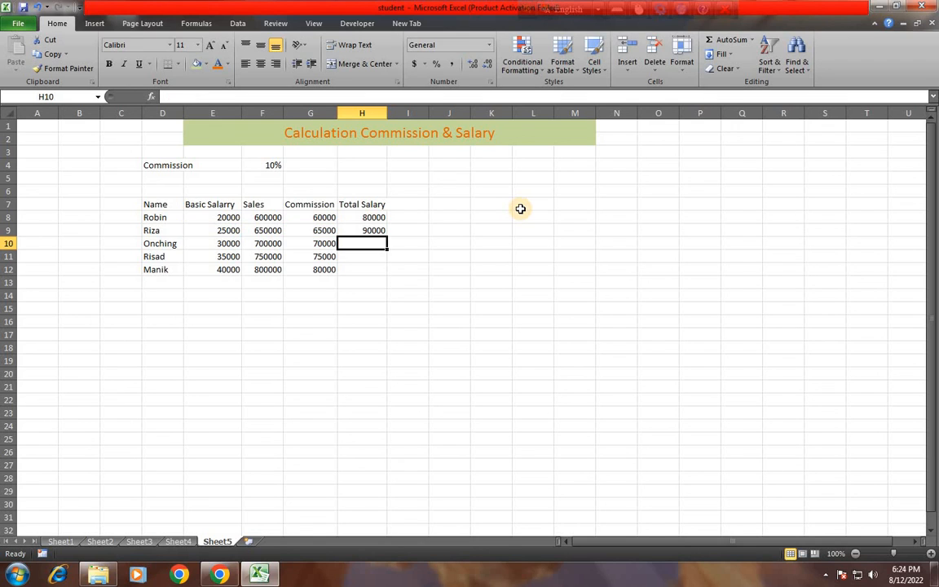
click(366, 218)
drag(387, 222, 389, 273)
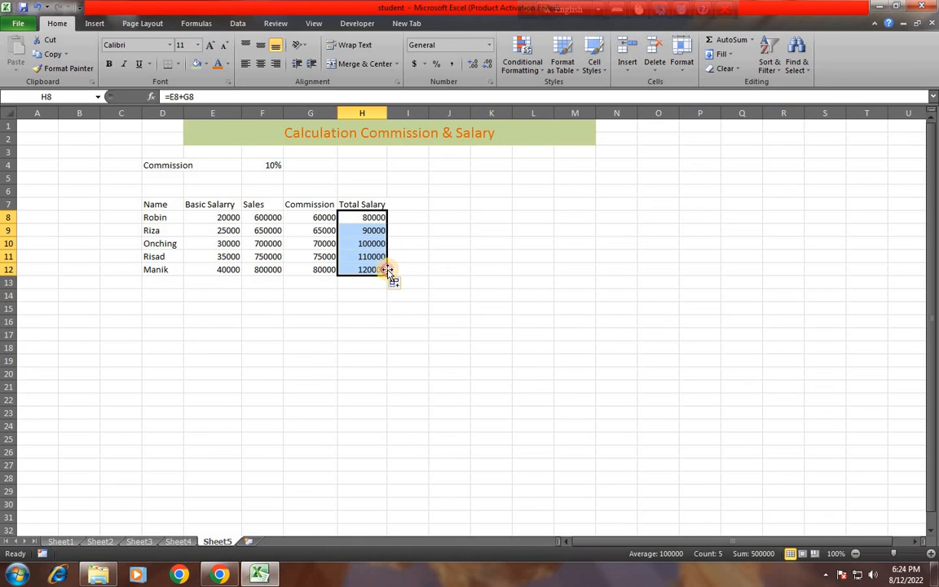